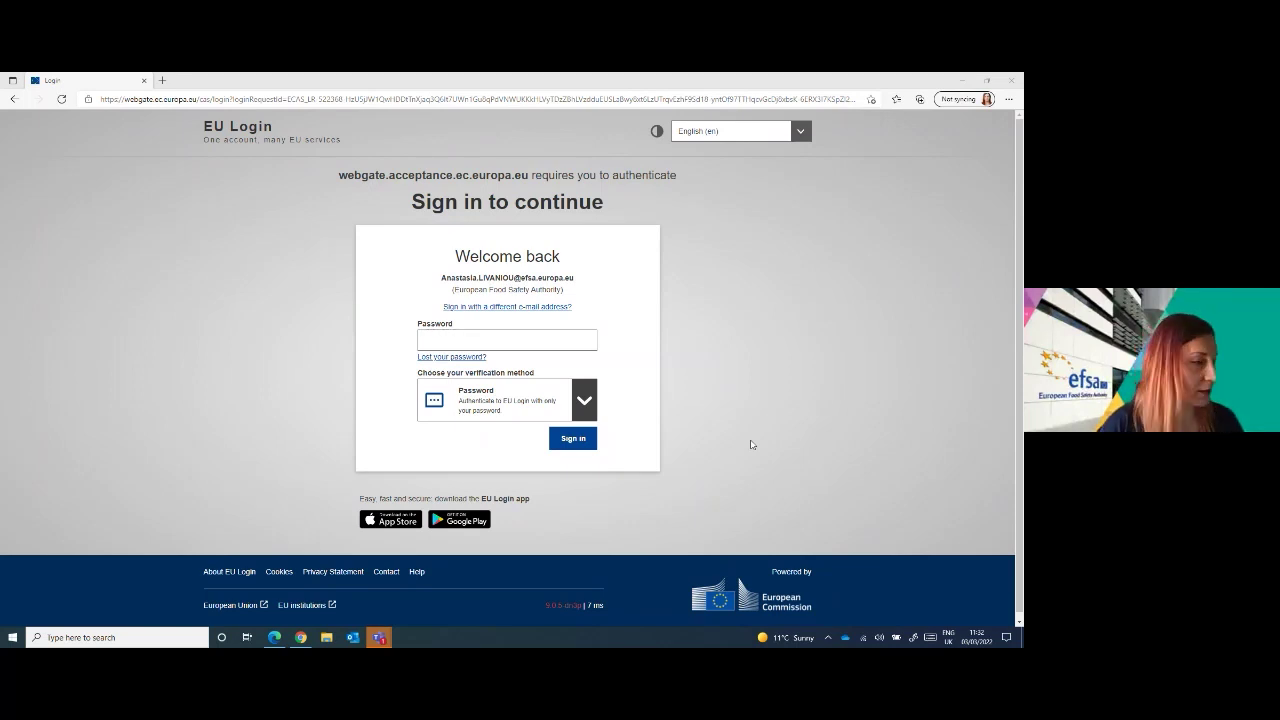
- Switch to the E-Submission Food Chain platform in Chrome and delete the draft dossier GMFF-2022-52150 from the application list
left_click(301, 638)
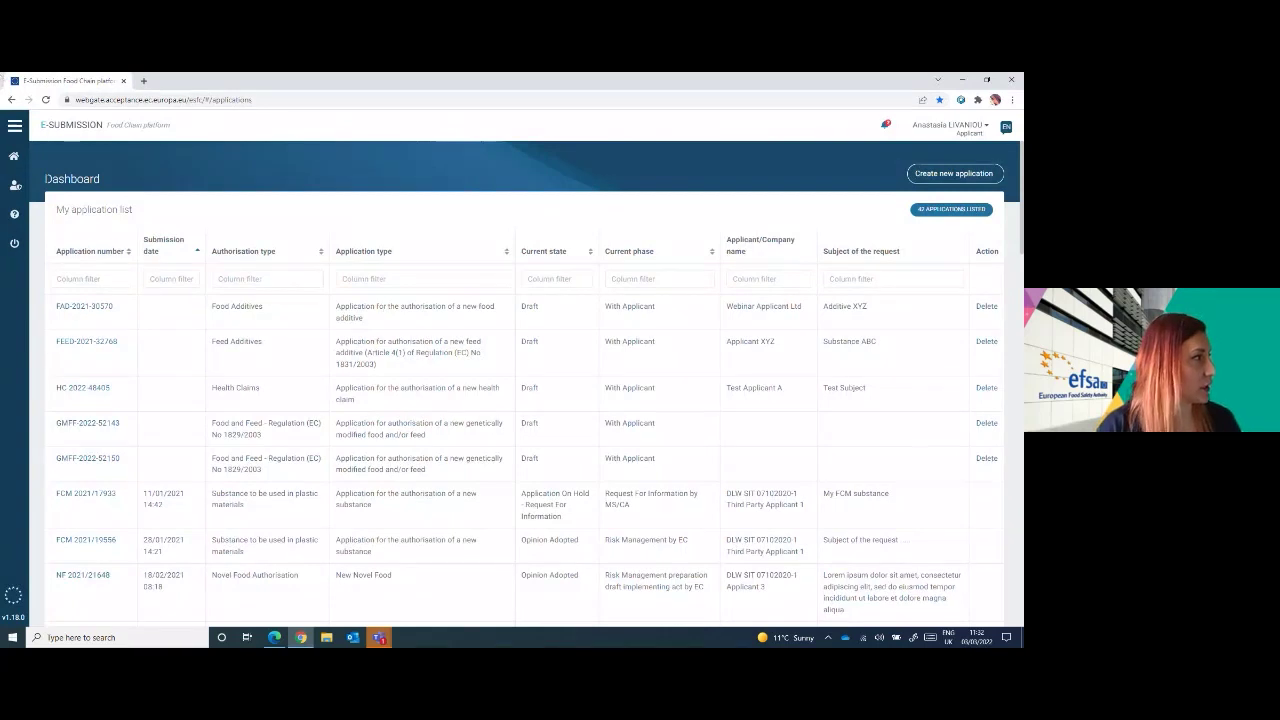
double_click(72, 178)
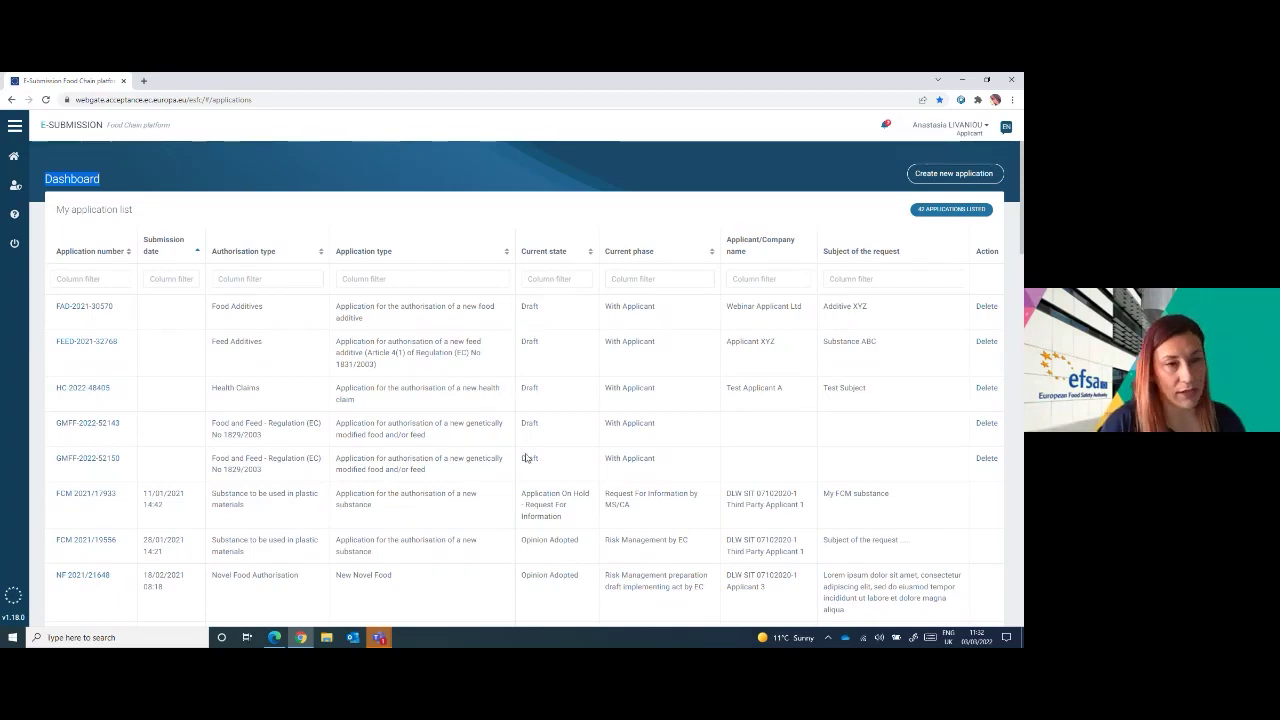
left_click(987, 461)
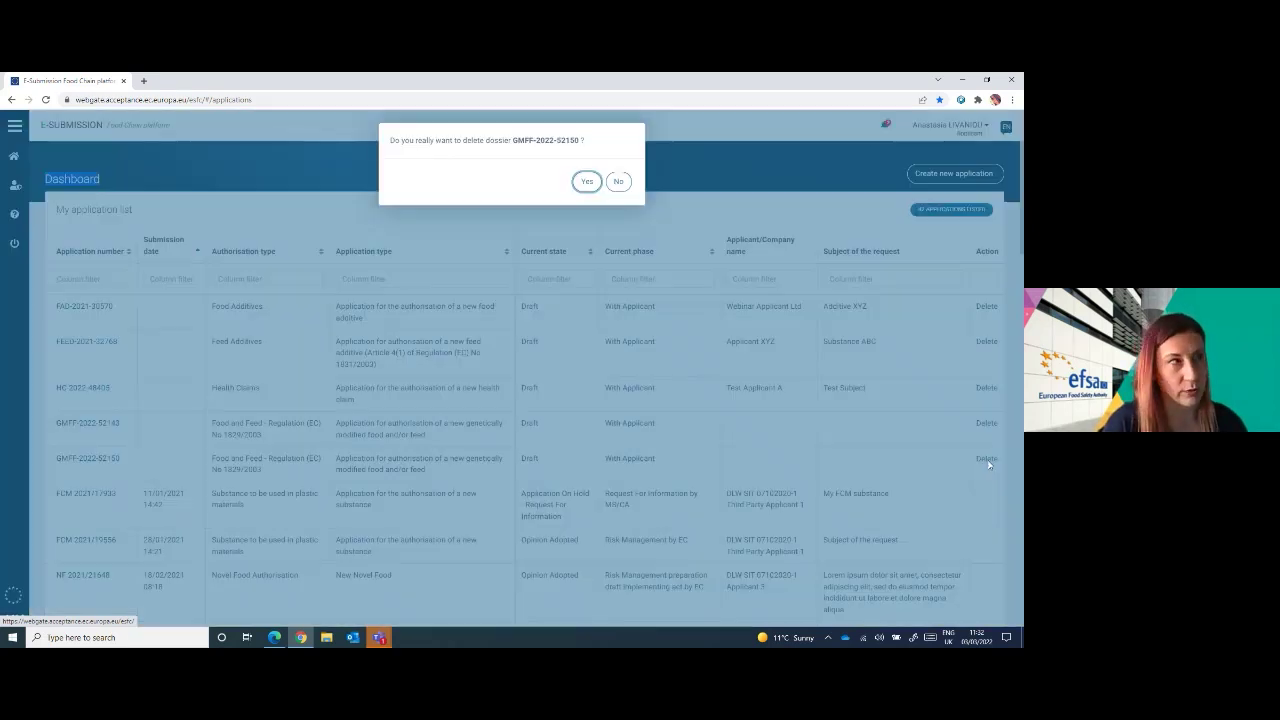
left_click(588, 184)
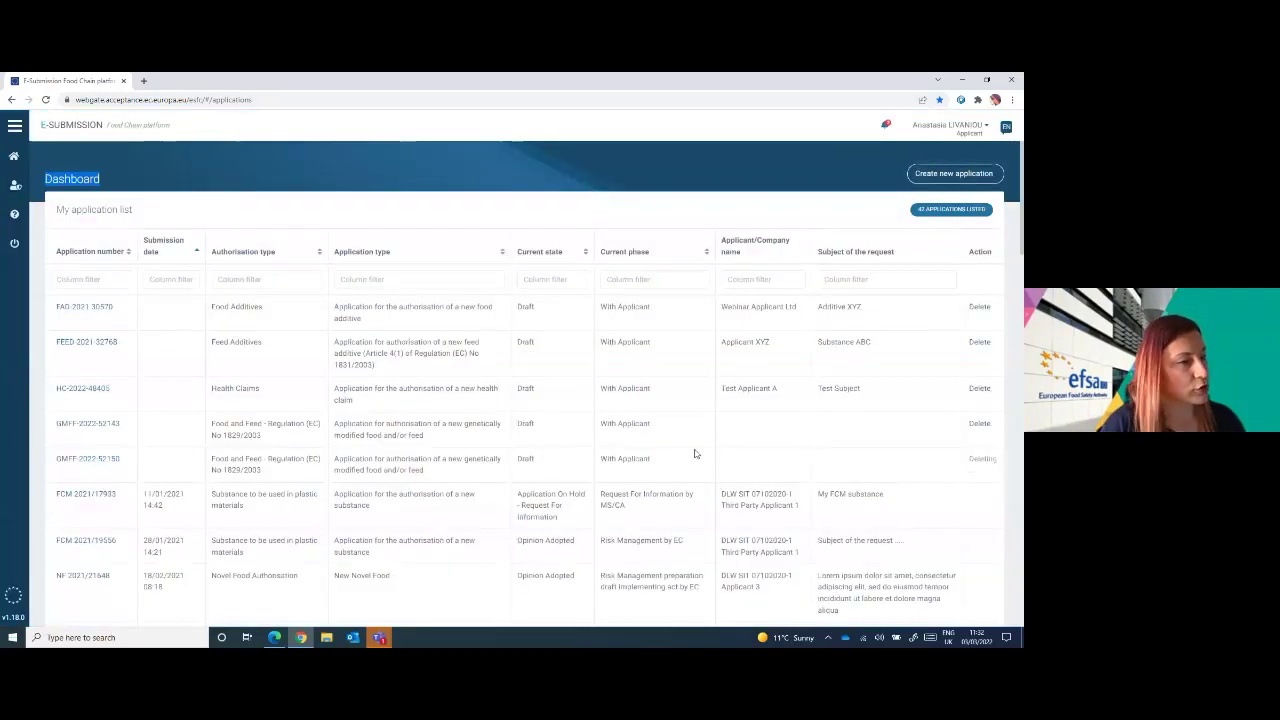
- Filter the application list by current state with "hold" and clear the filter again
scroll(692, 454, "down", 2)
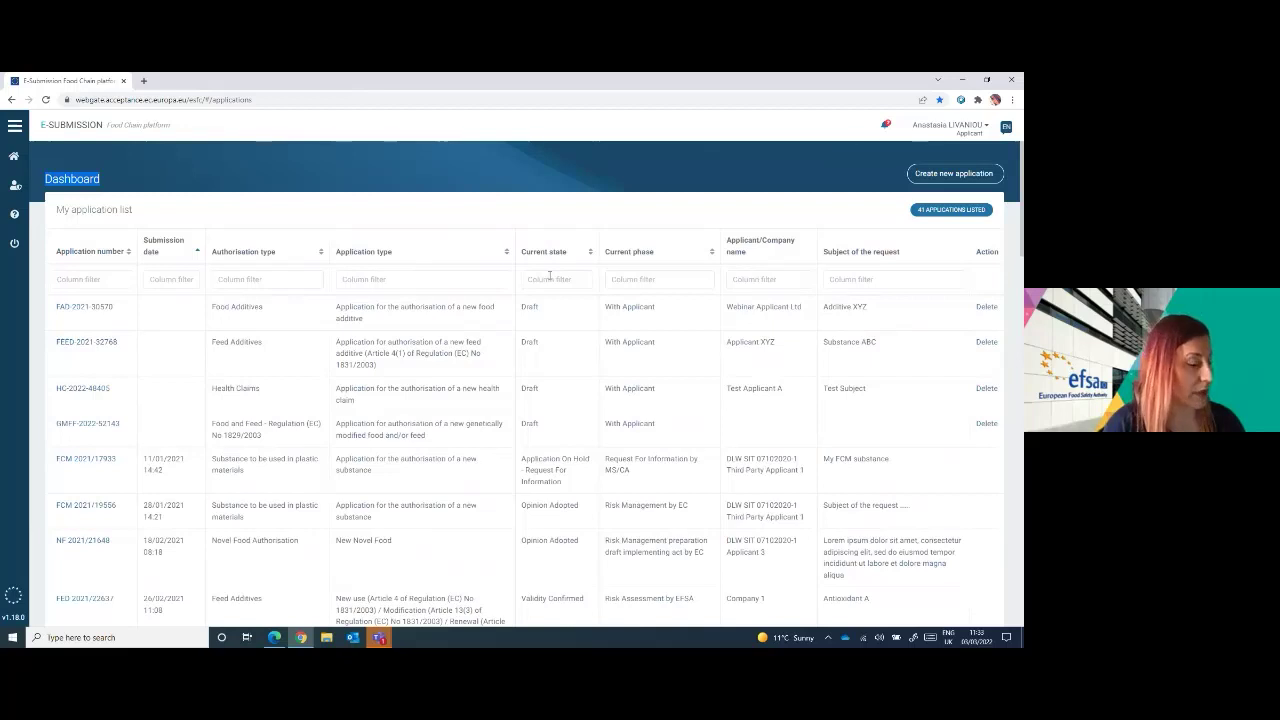
left_click(549, 278)
type("hol")
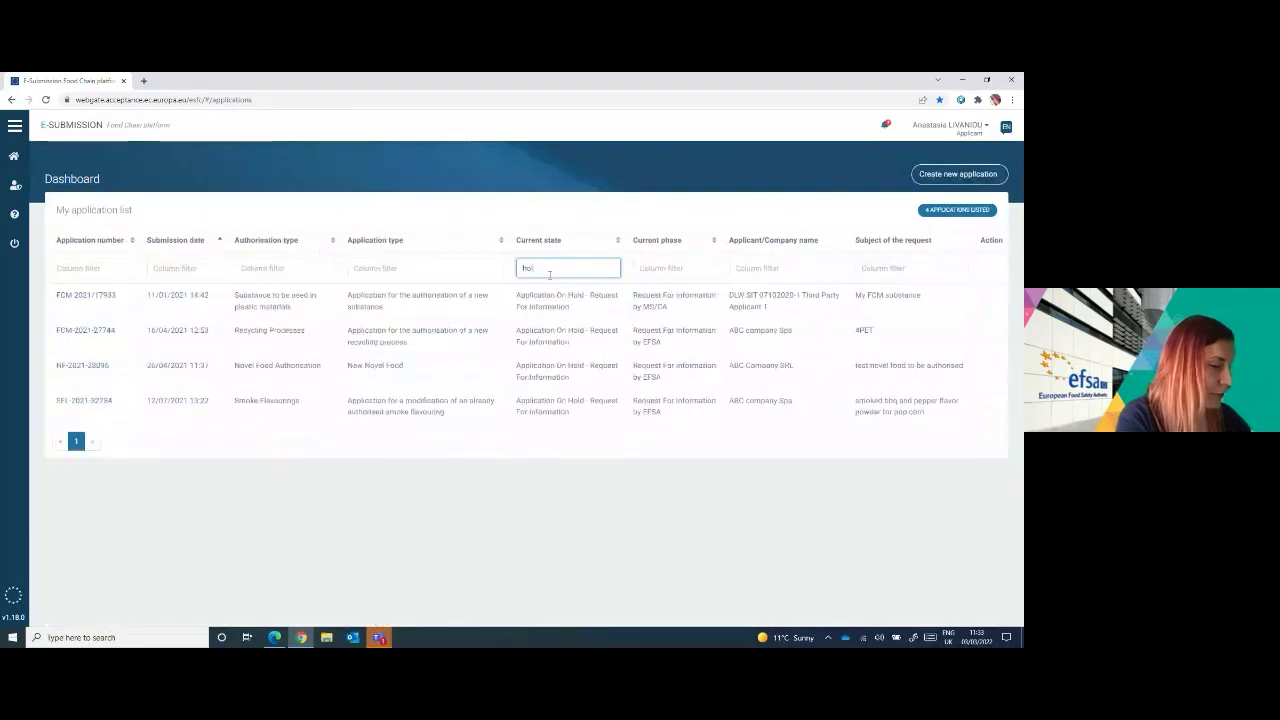
type("d")
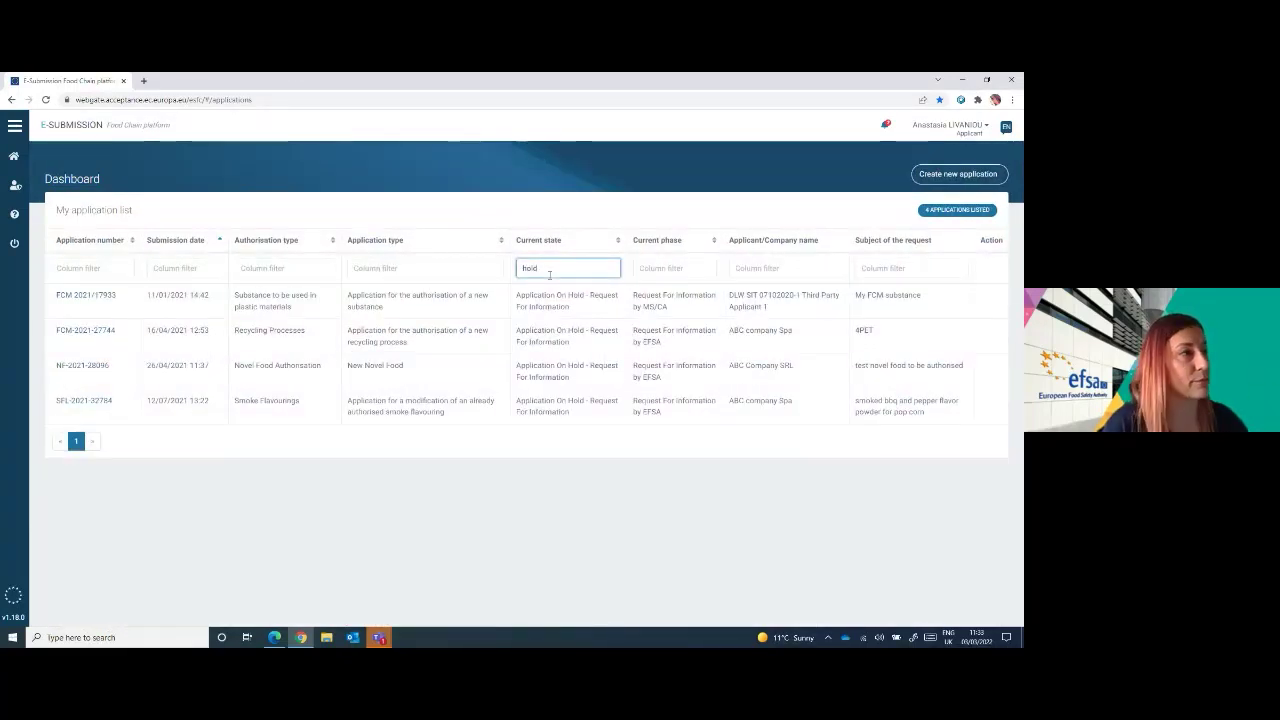
left_click_drag(549, 276, 515, 273)
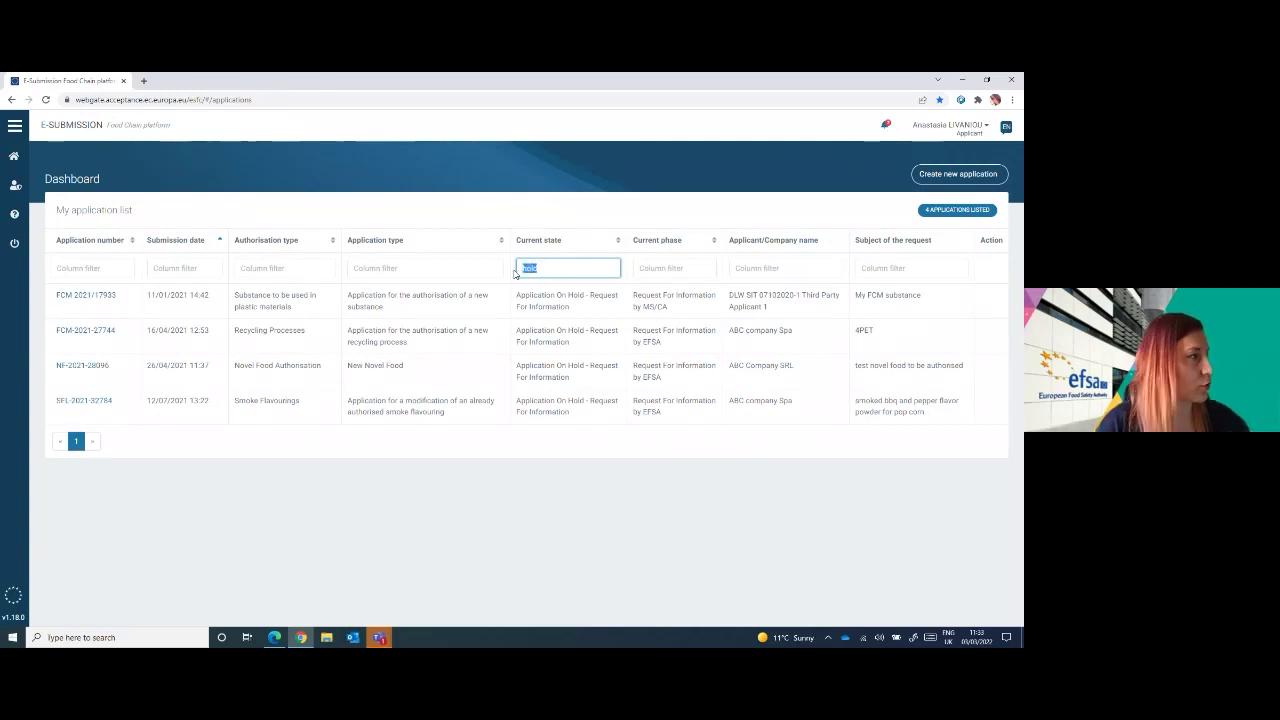
key("BackSpace")
- Filter the application list by application number with "57" and clear the filter again
left_click(90, 278)
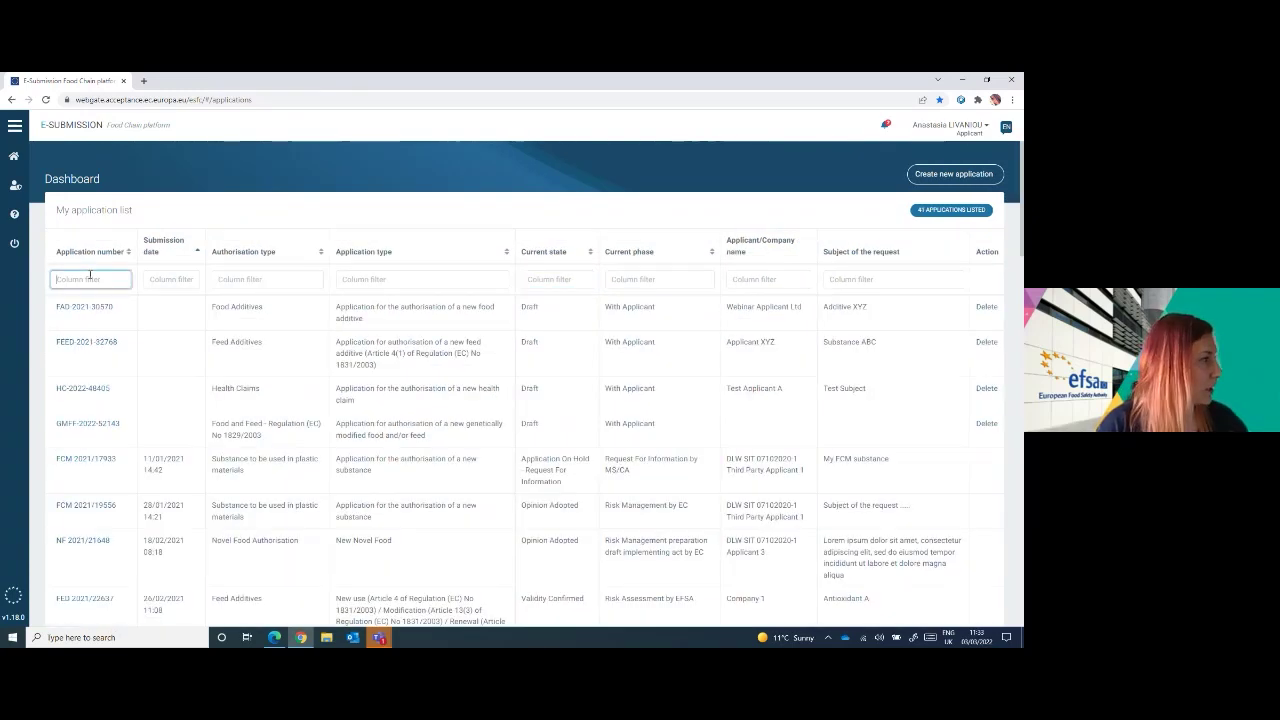
type("57")
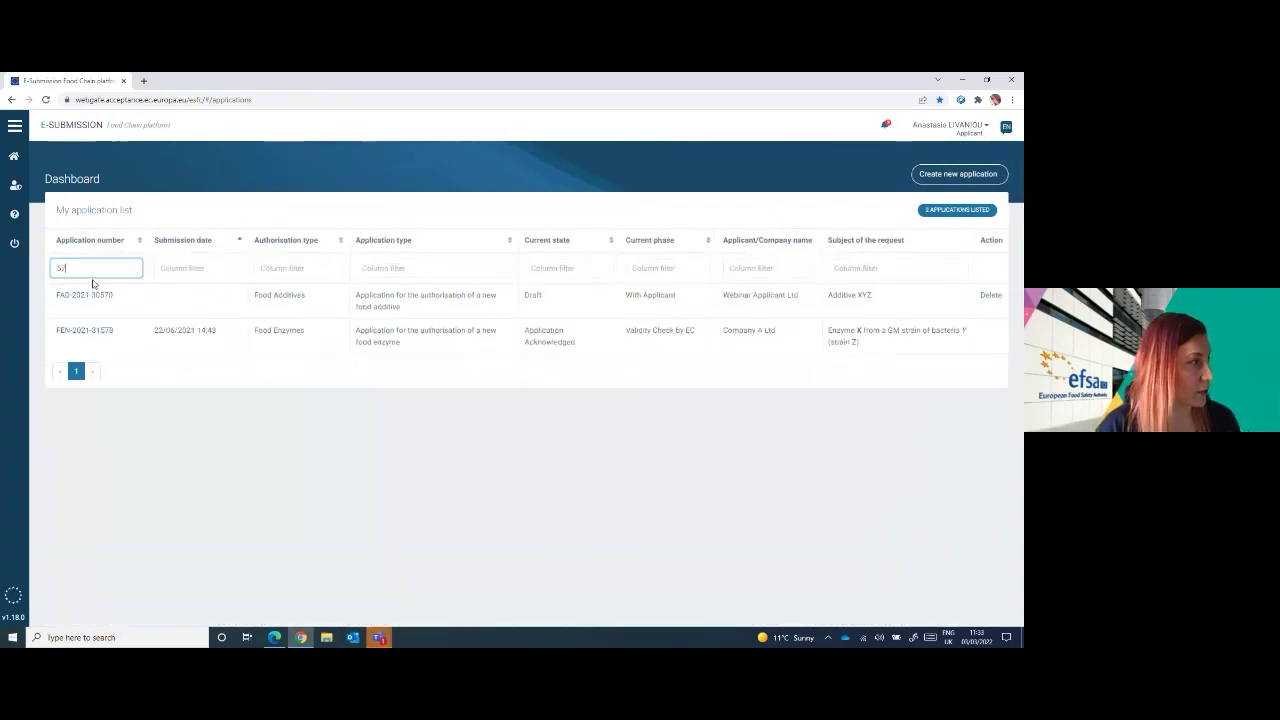
left_click_drag(91, 267, 51, 267)
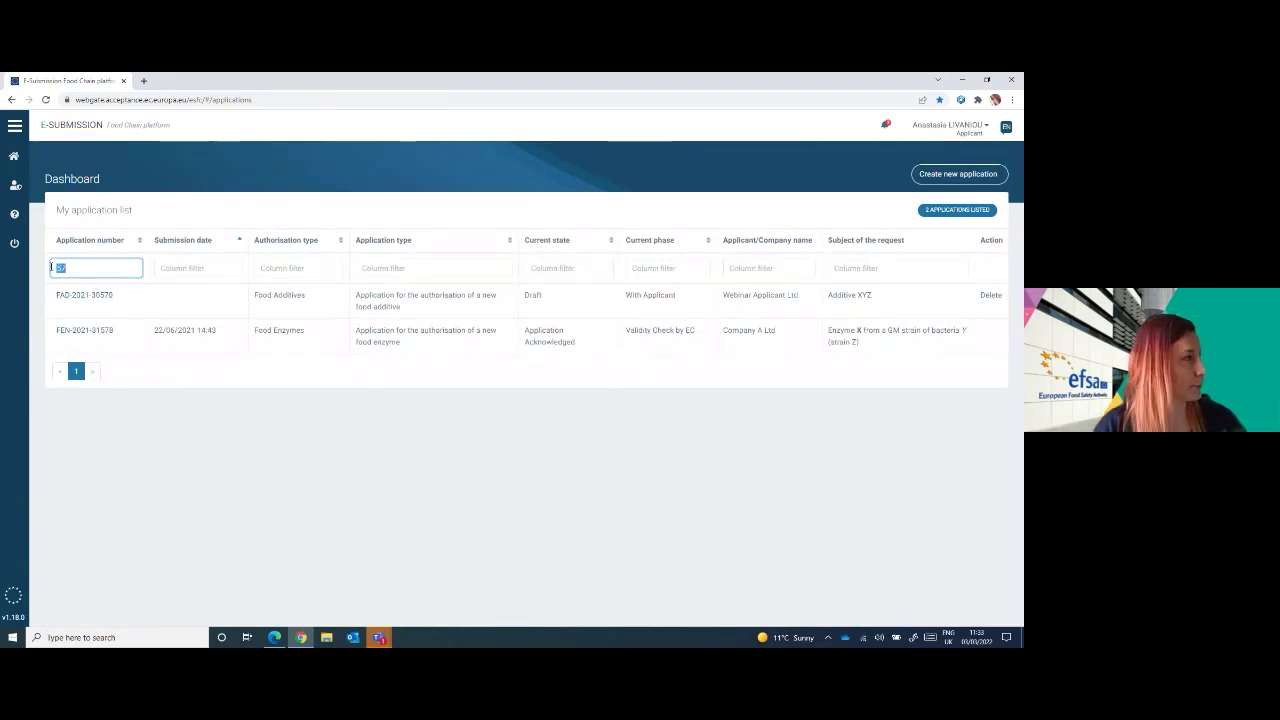
key("BackSpace")
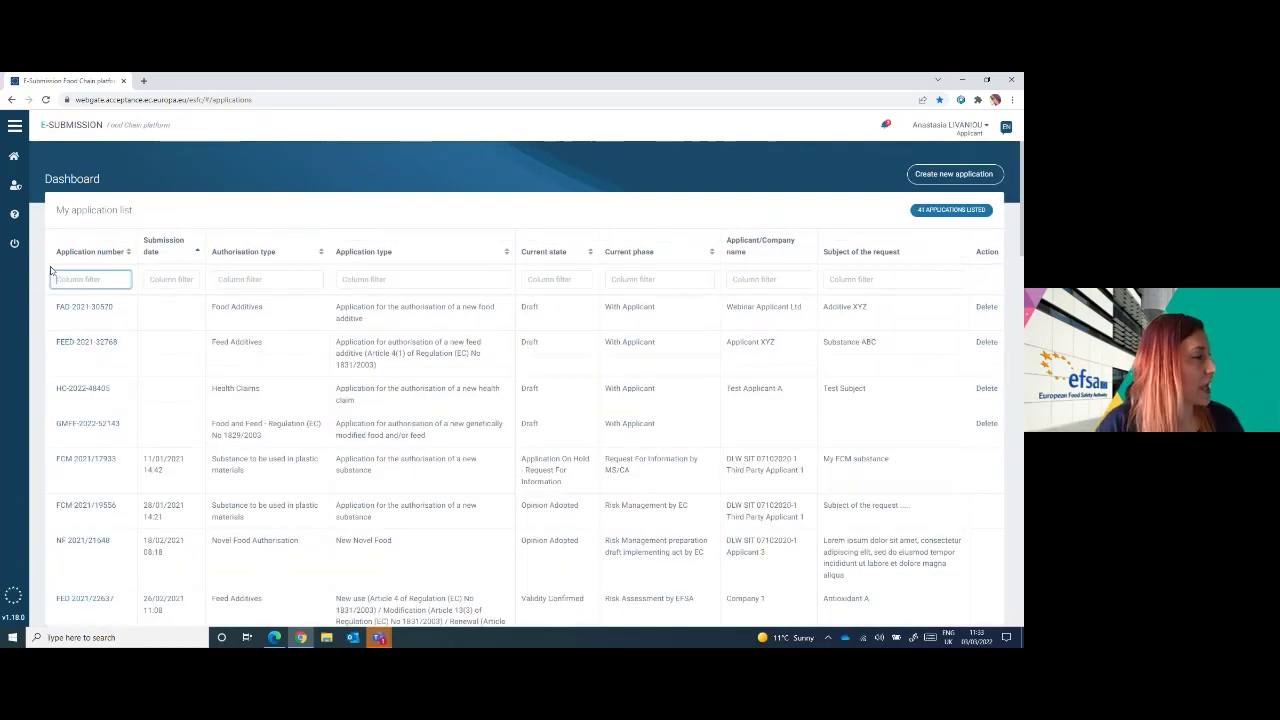
- Open the support information, look through the user guide, EFSA guidance and Transparency Regulation links, and close it
left_click(16, 221)
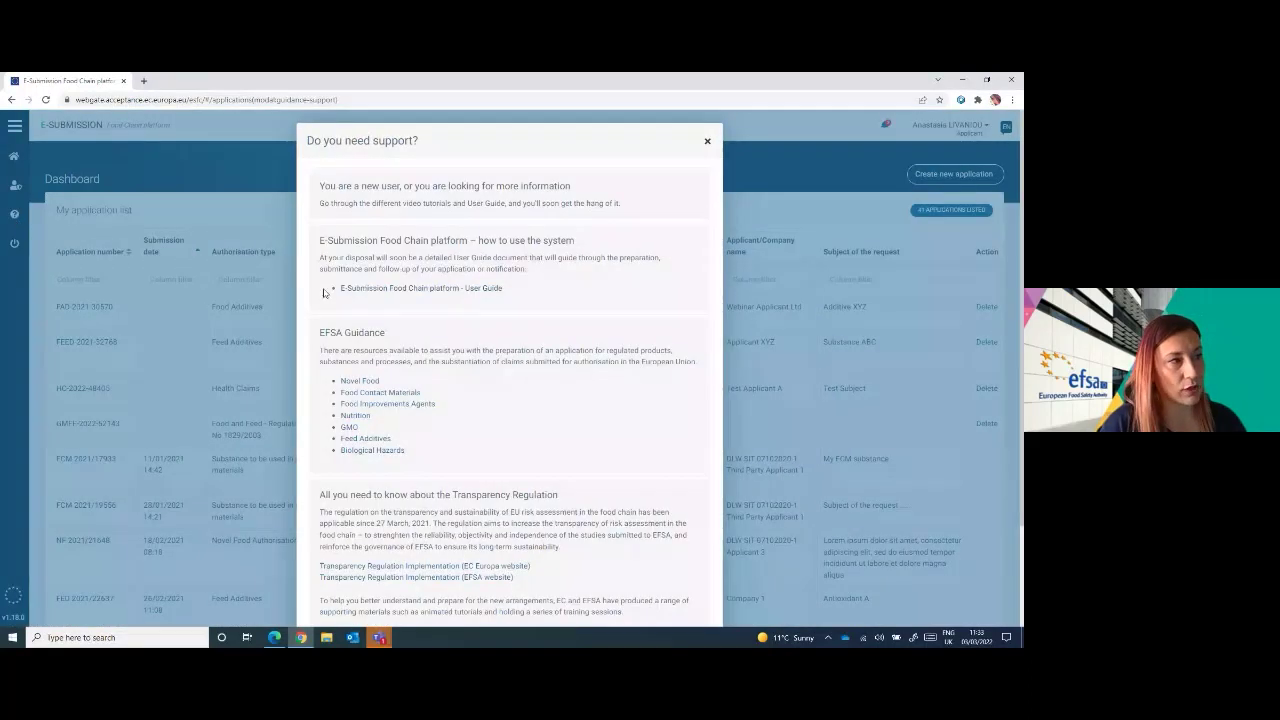
scroll(520, 318, "down", 2)
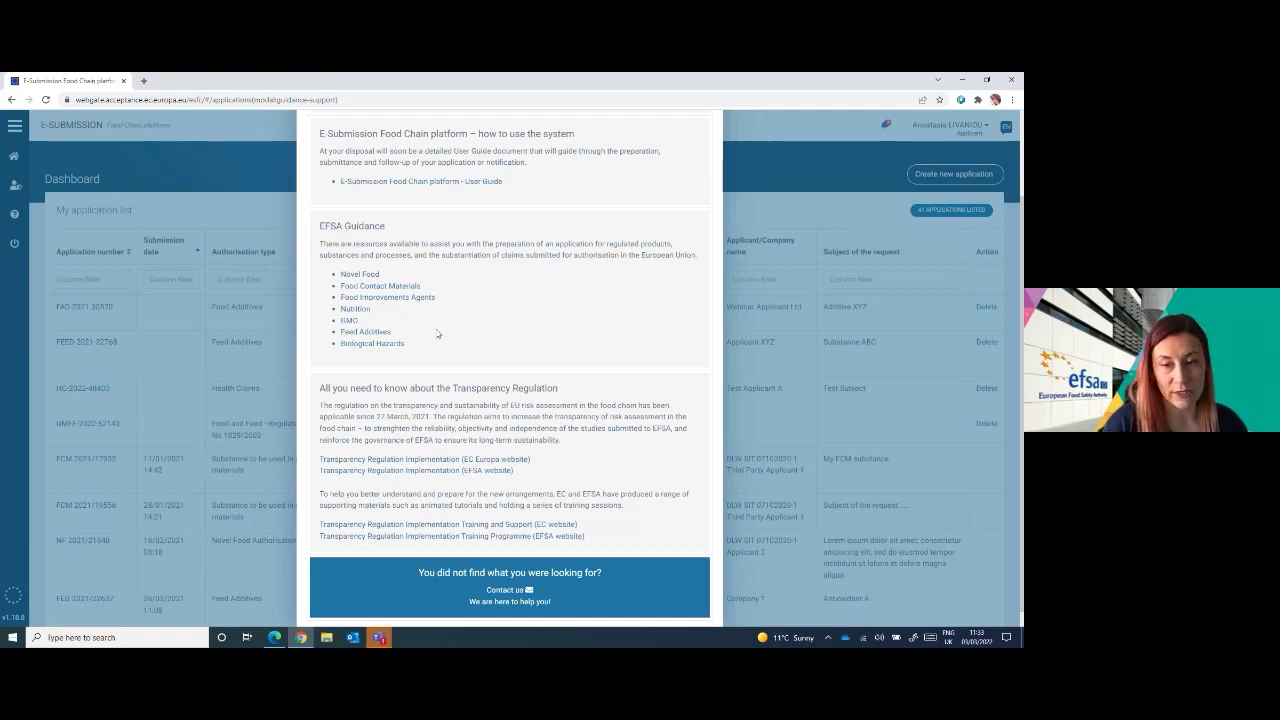
scroll(490, 387, "down", 1)
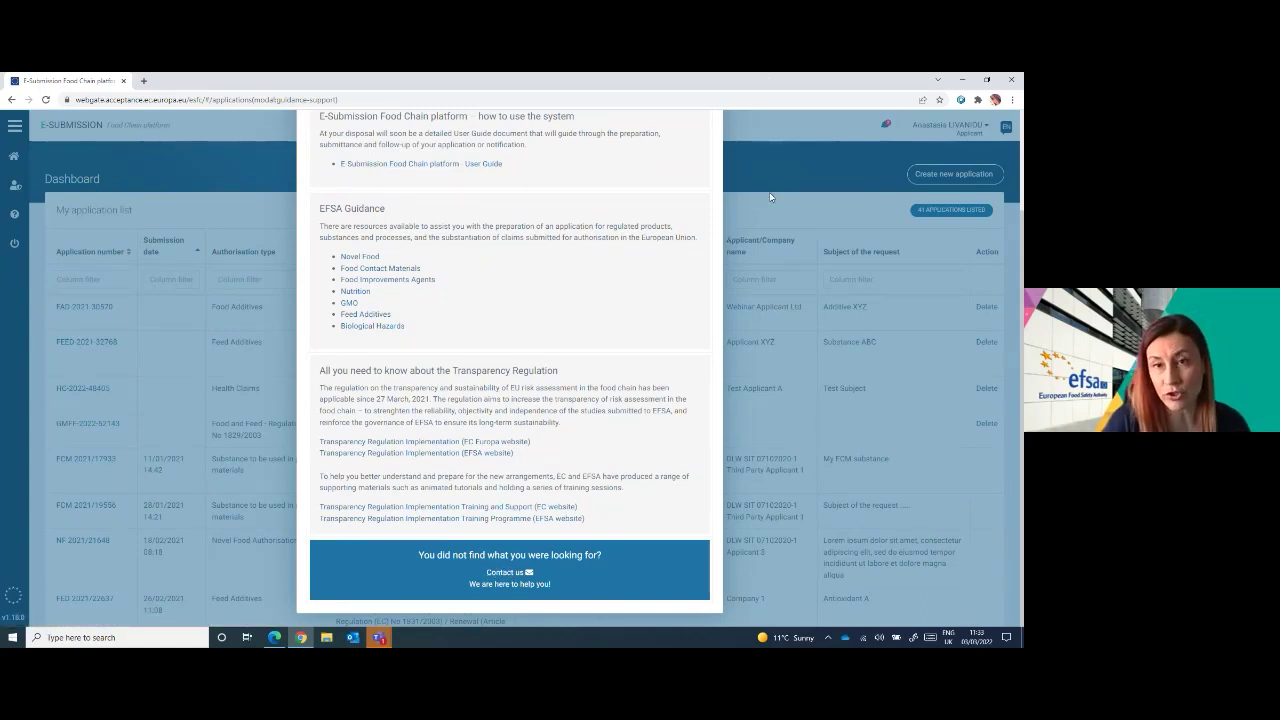
scroll(769, 195, "up", 3)
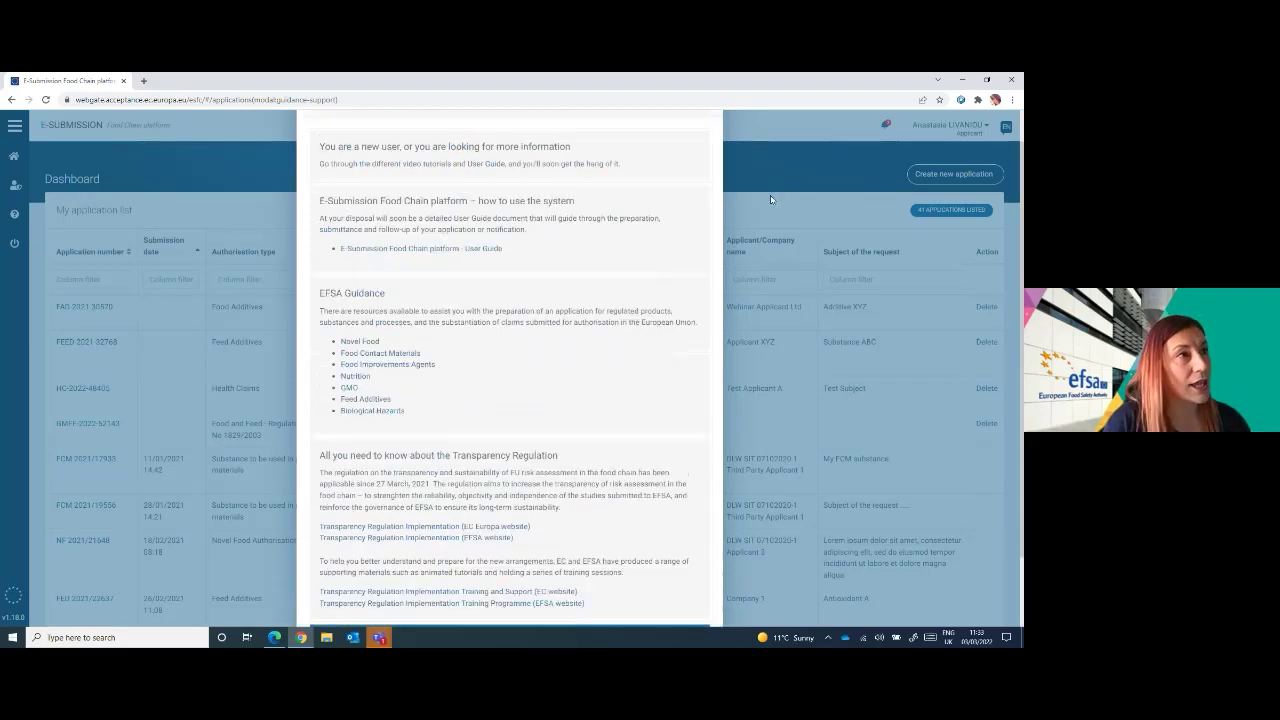
left_click(704, 124)
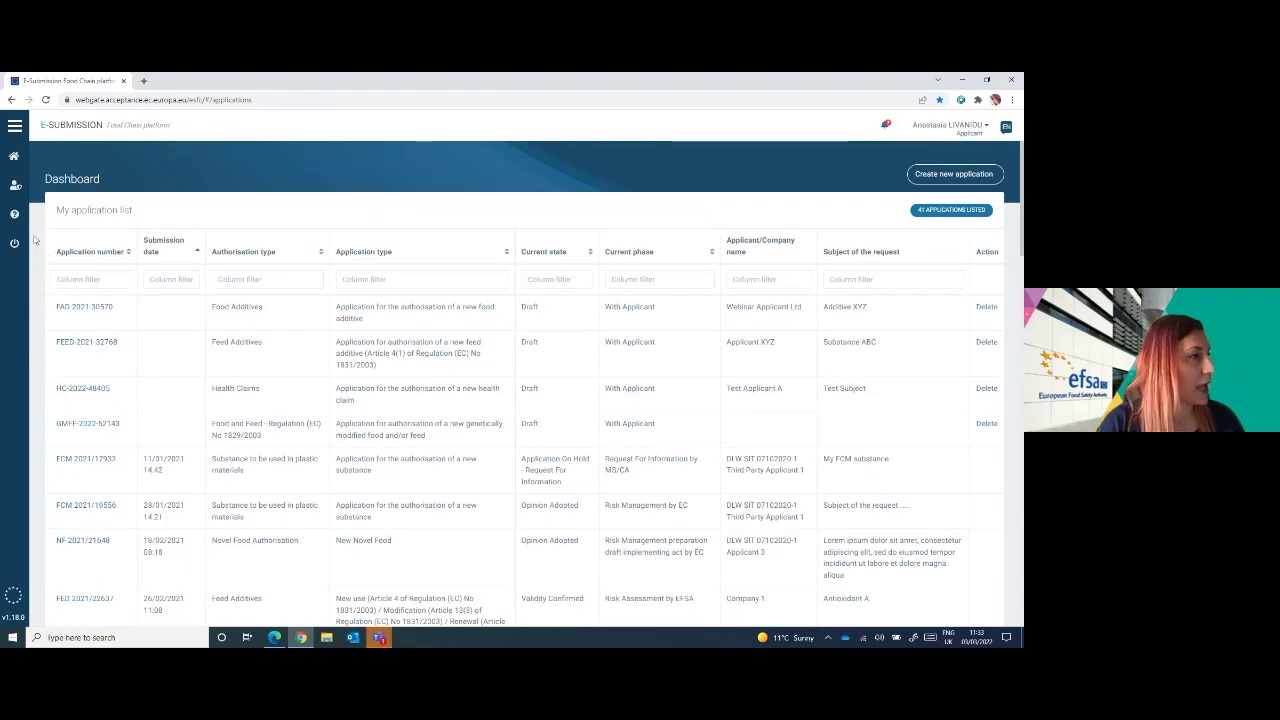
- Start a new GMO application under Food and Feed - Regulation (EC) No 1829/2003 for authorisation of a new genetically modified food and/or feed
left_click(947, 176)
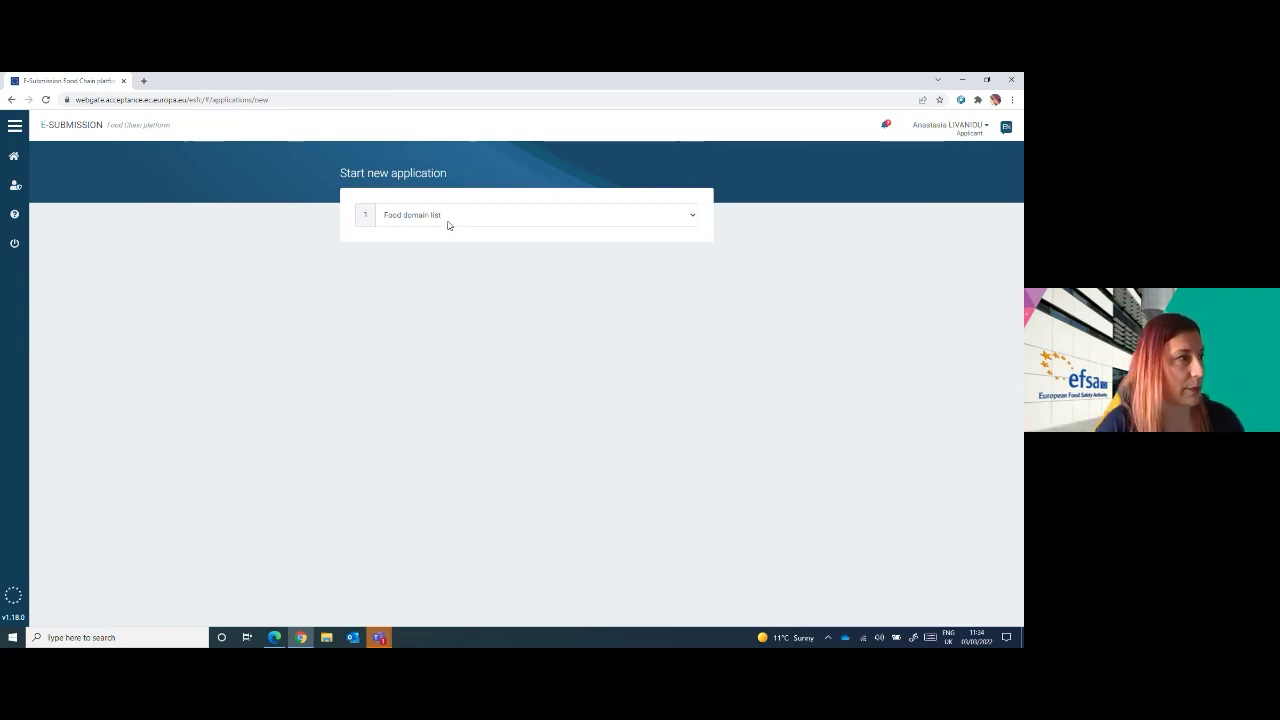
left_click(447, 222)
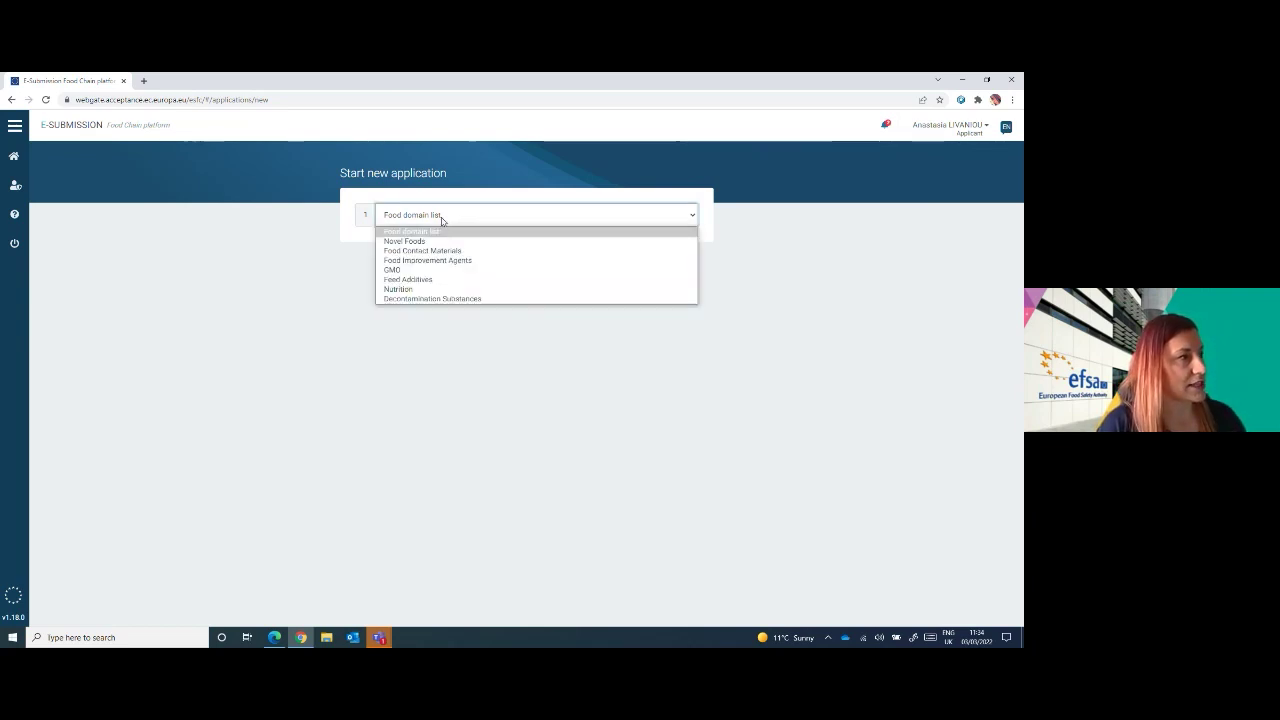
left_click(438, 270)
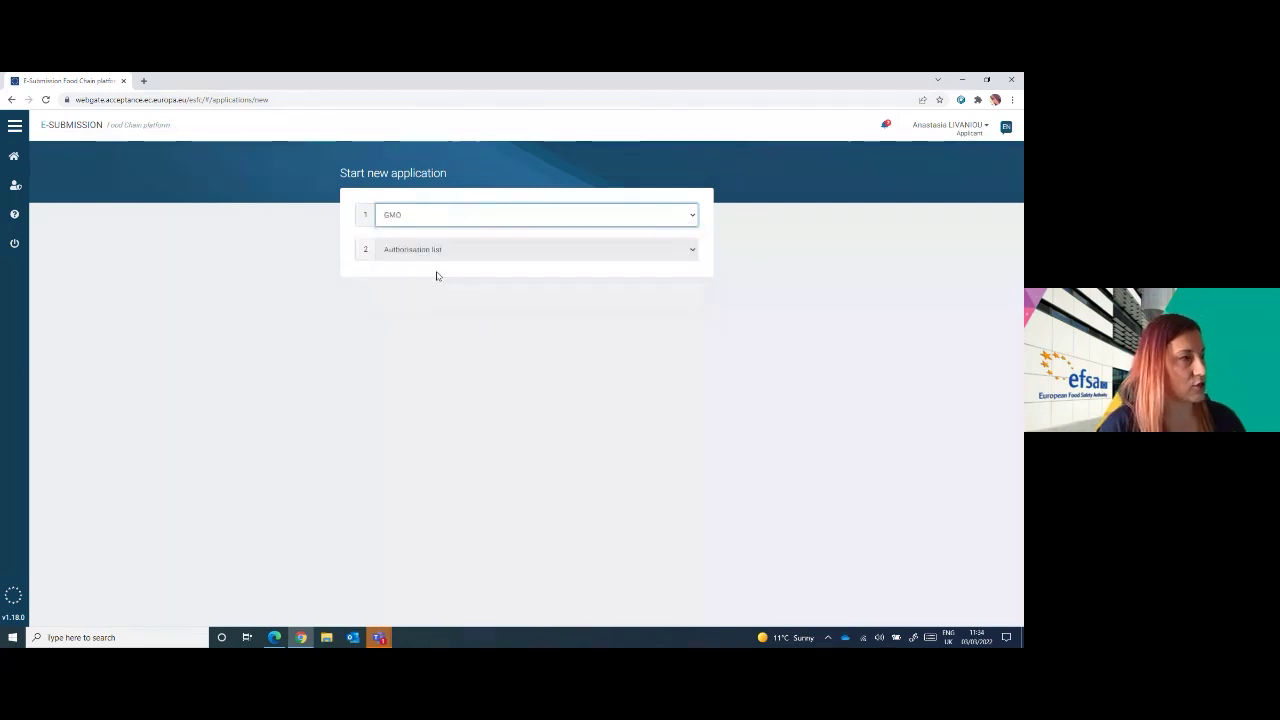
left_click(444, 252)
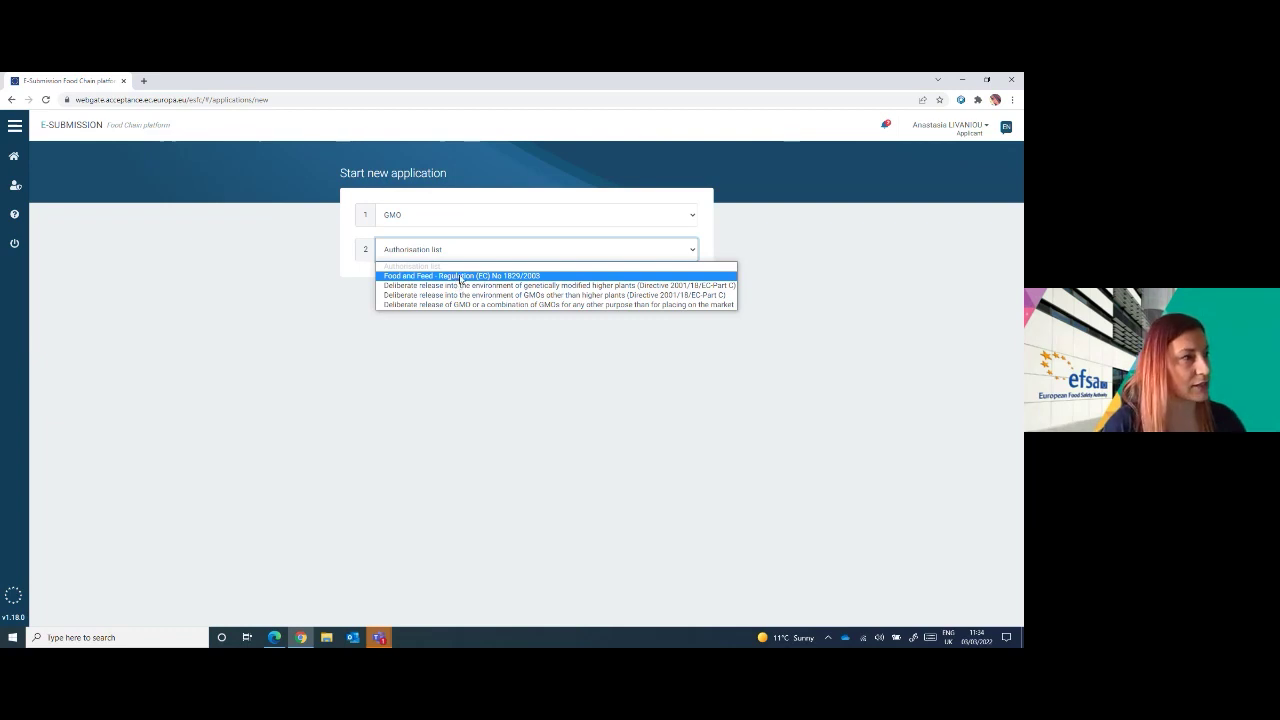
left_click(461, 277)
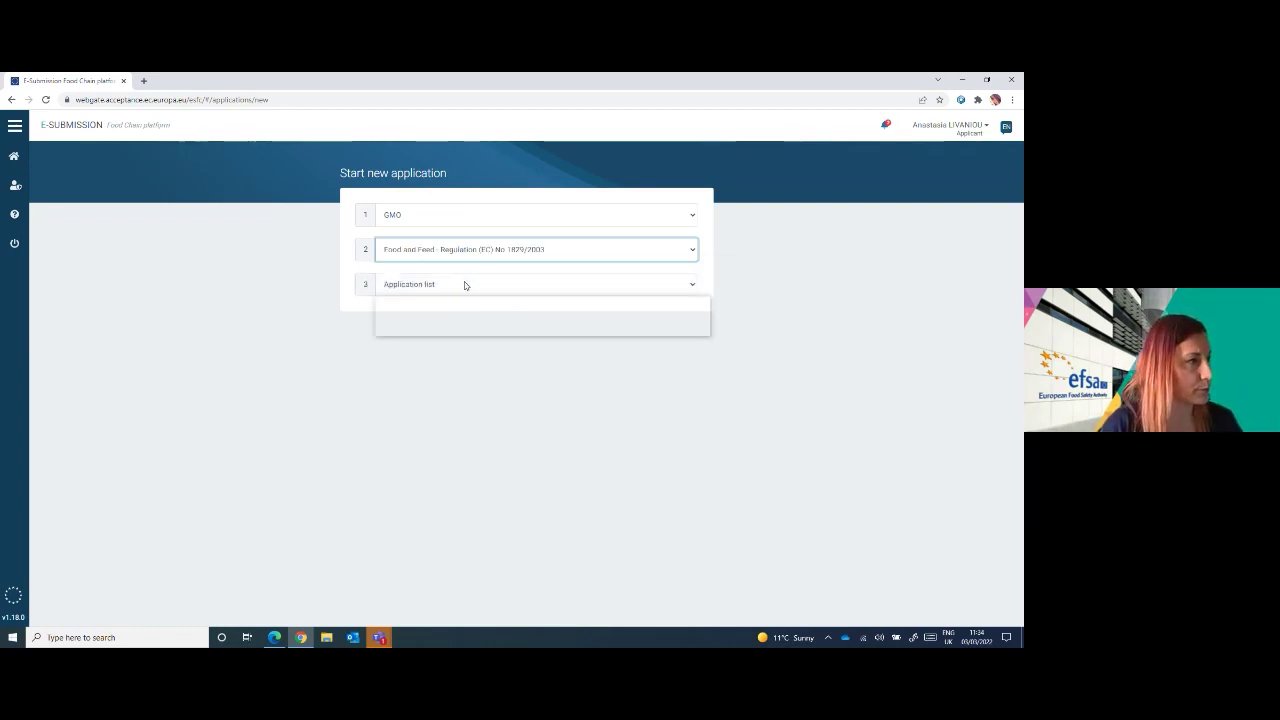
left_click(464, 285)
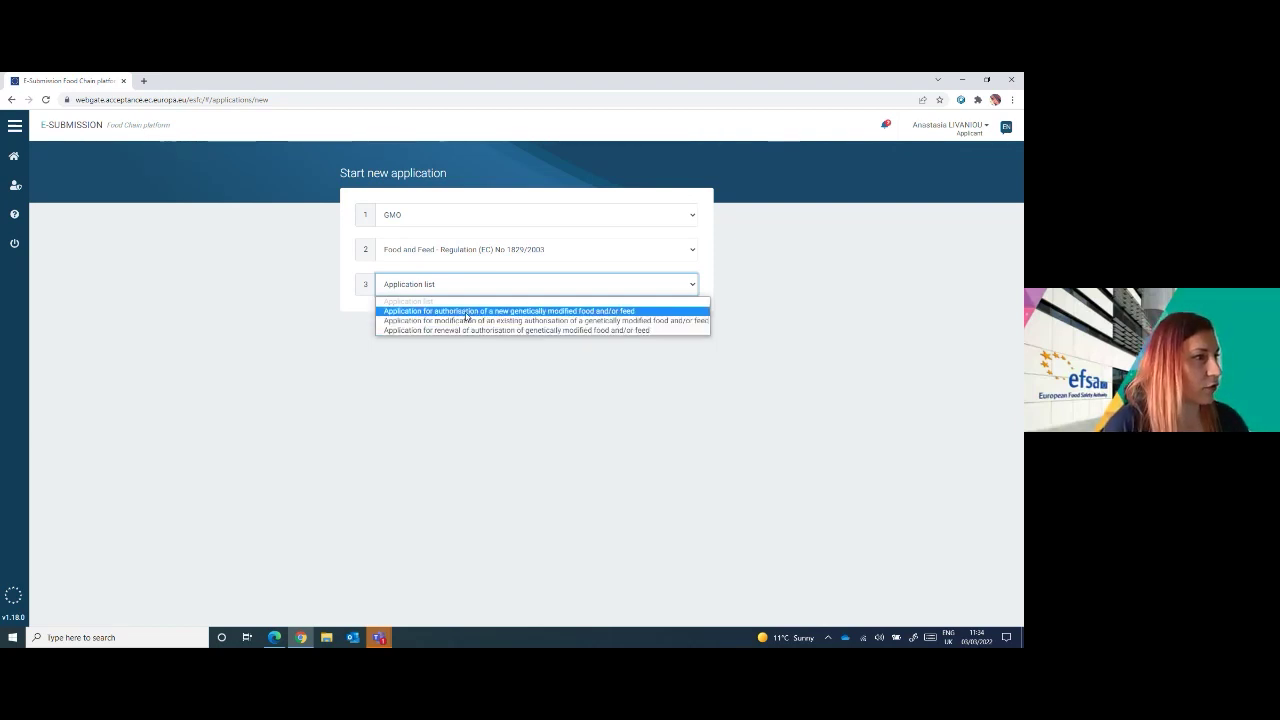
left_click(466, 311)
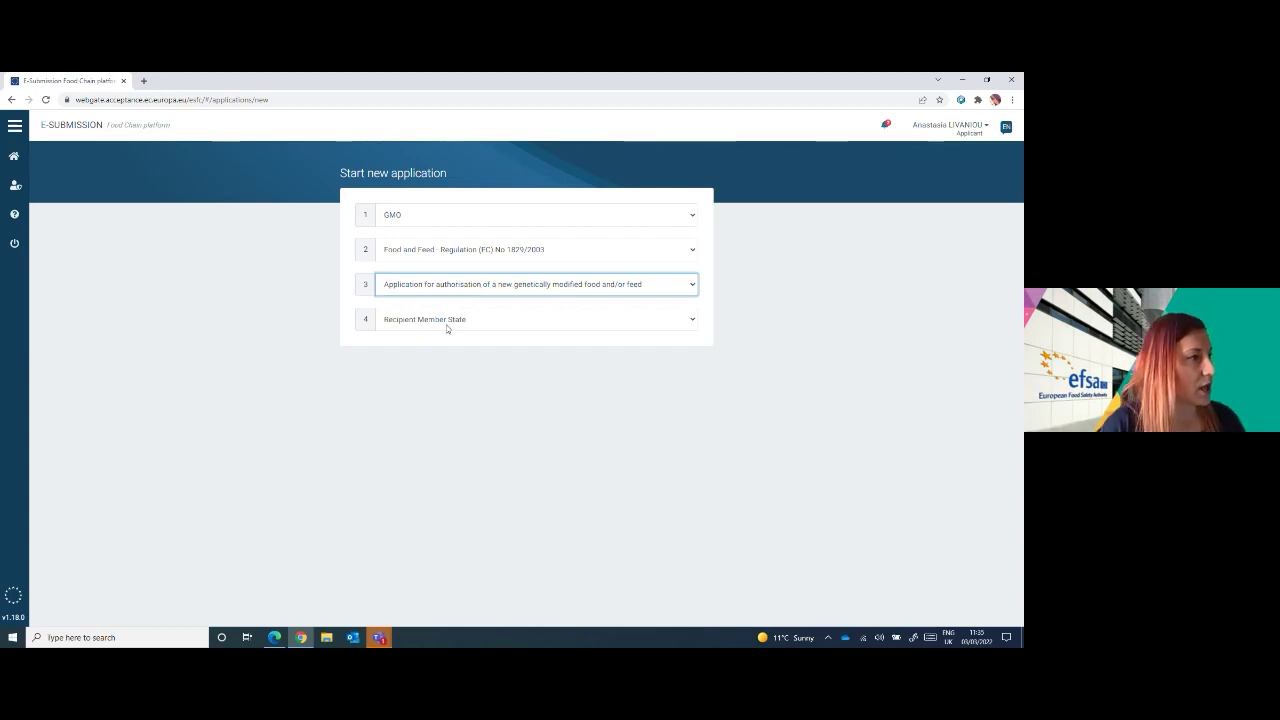
- Choose Belgium and Federal Public Service of Health, Food Chain Safety and Environment (FPS HFCSE) as the recipients, and start the application process
left_click(452, 322)
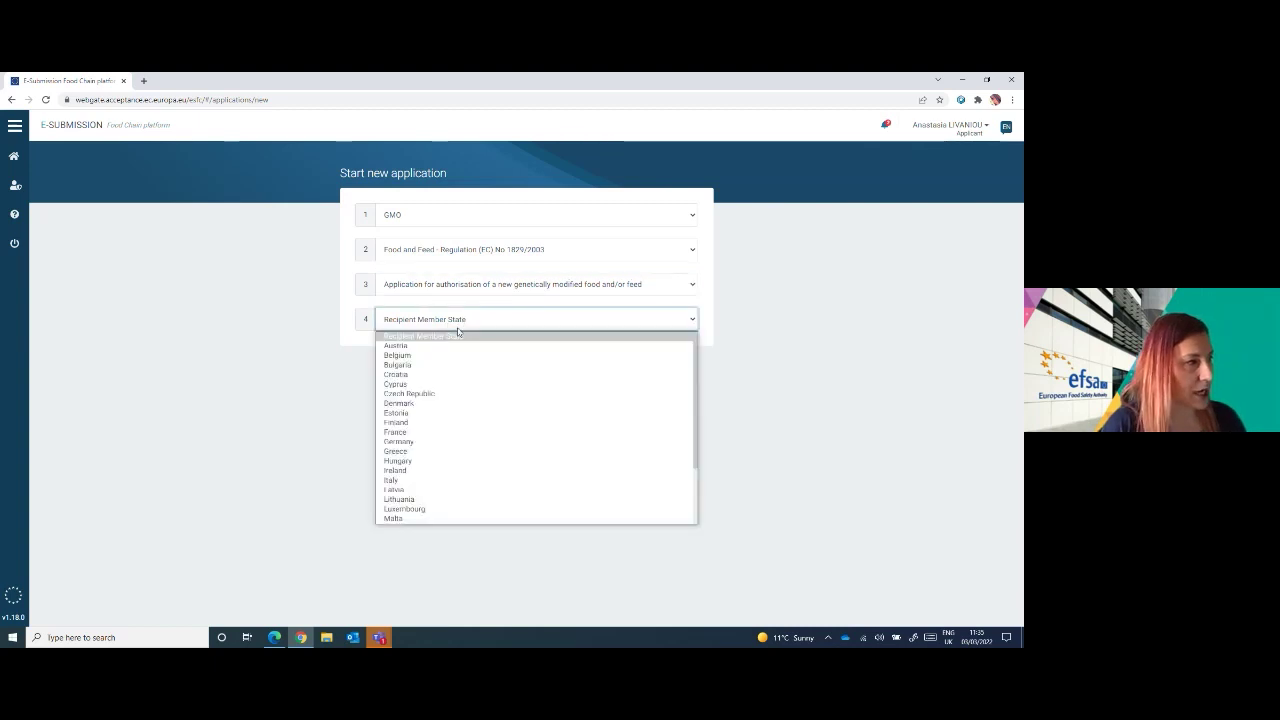
left_click(455, 355)
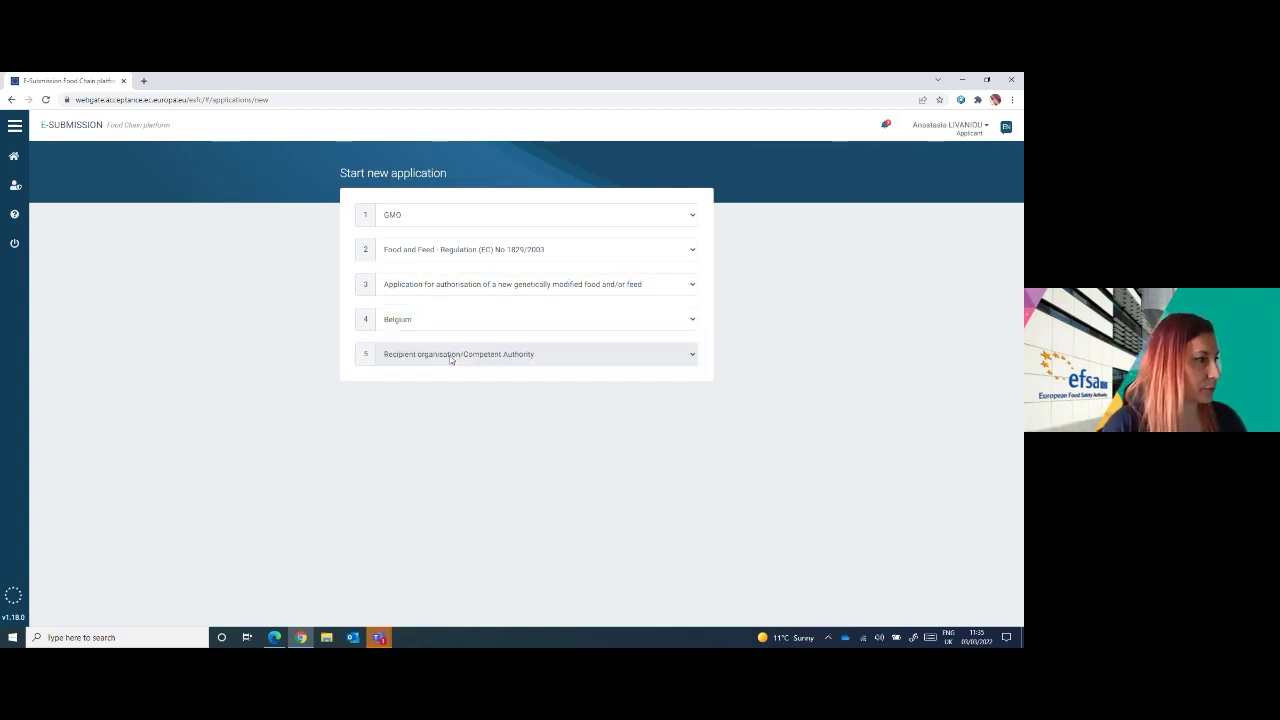
left_click(450, 362)
left_click(450, 378)
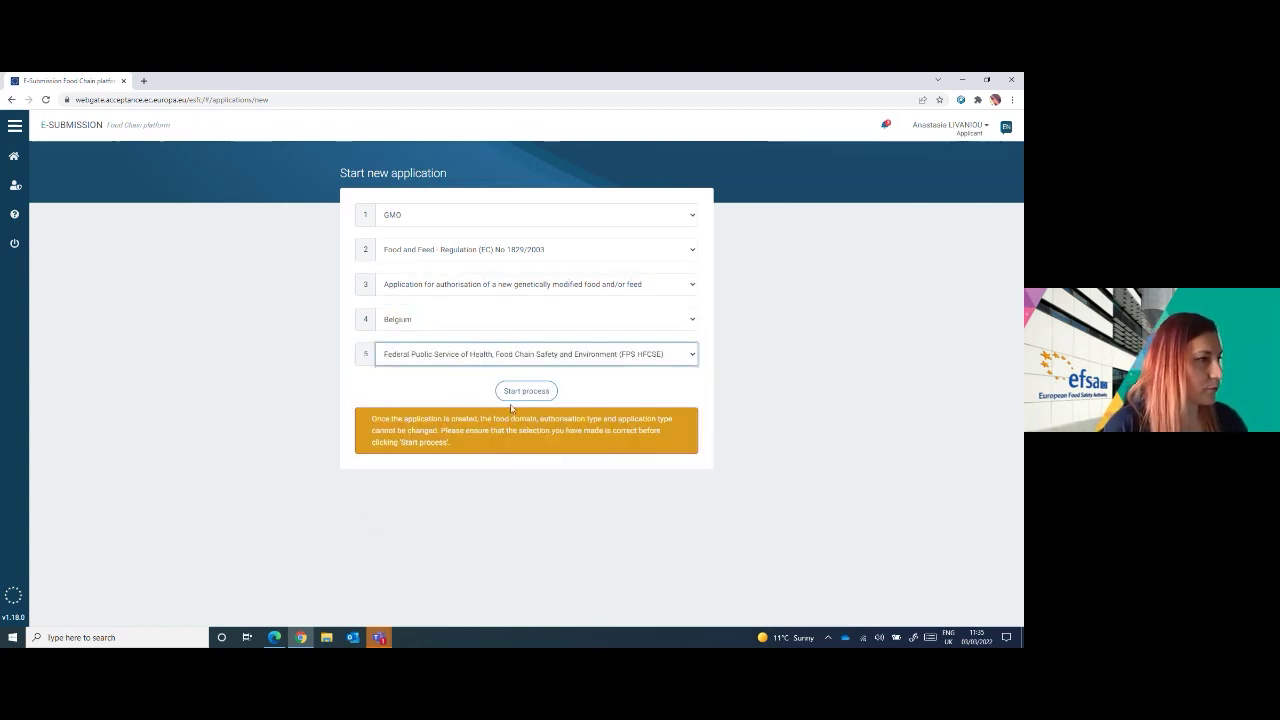
left_click(520, 391)
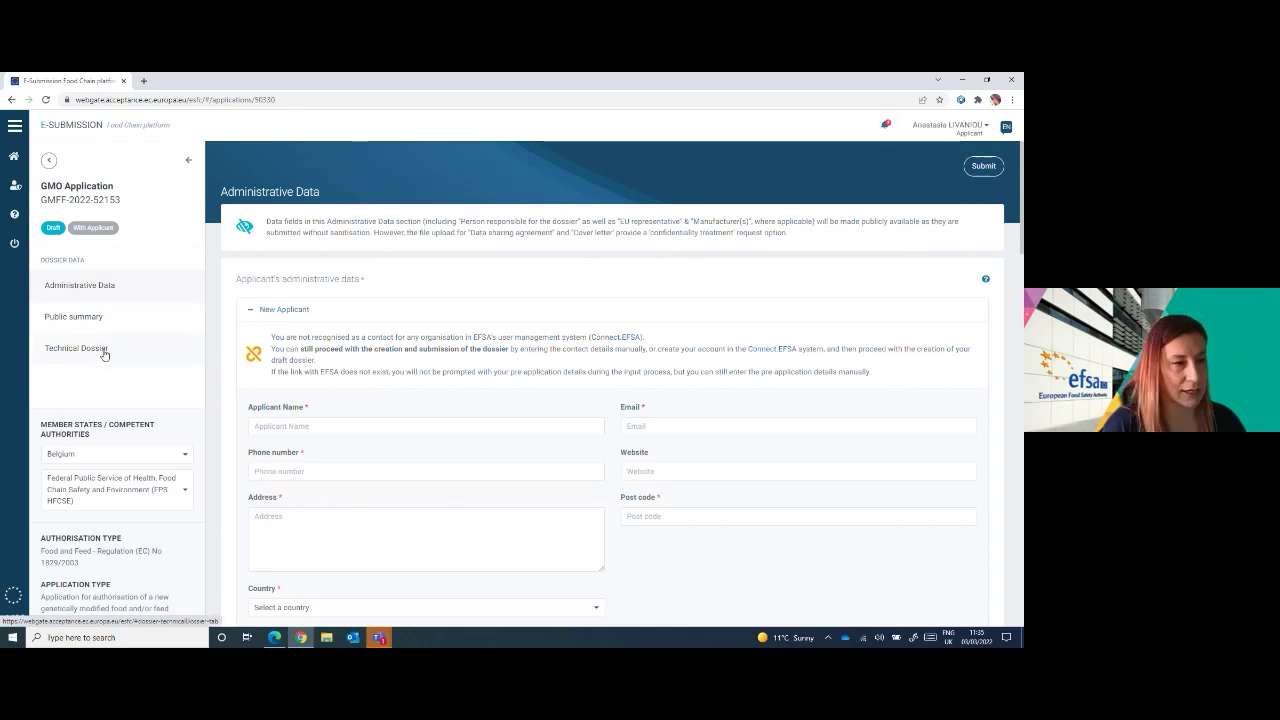
- Collapse the New Applicant, New responsible and New EU Representative entries in the Administrative Data section
left_click(250, 314)
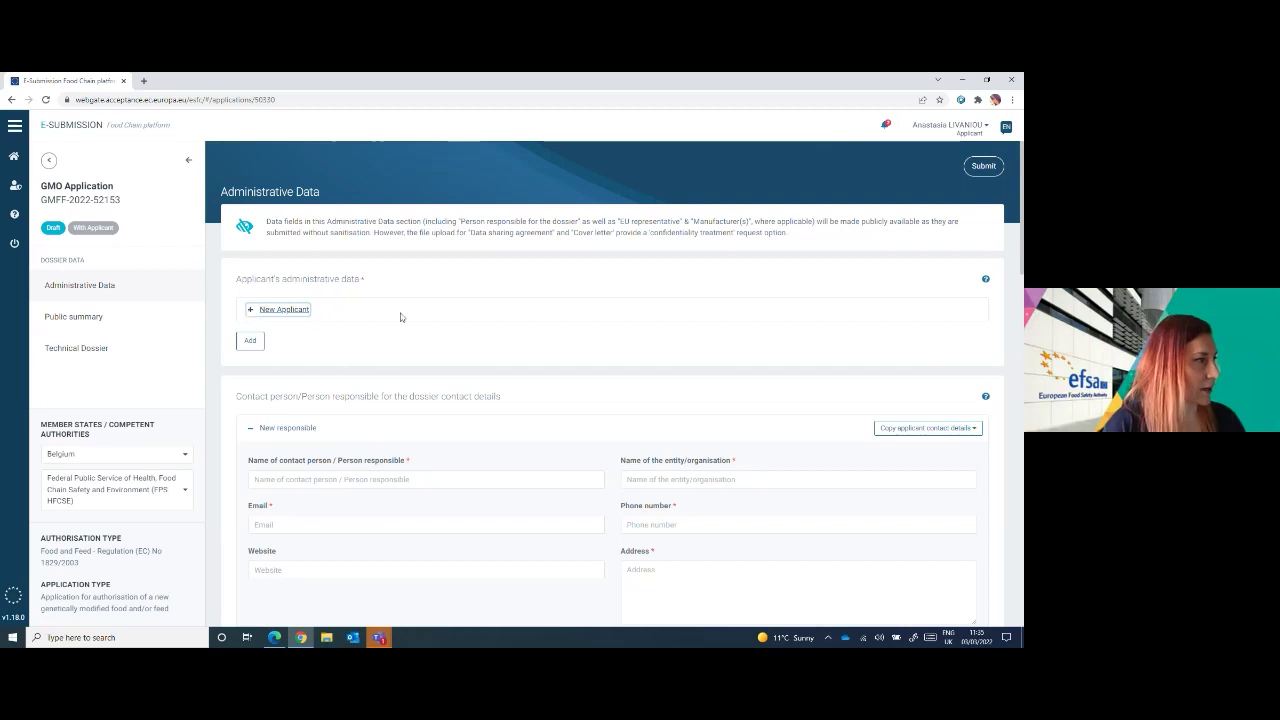
scroll(440, 328, "down", 1)
left_click(250, 320)
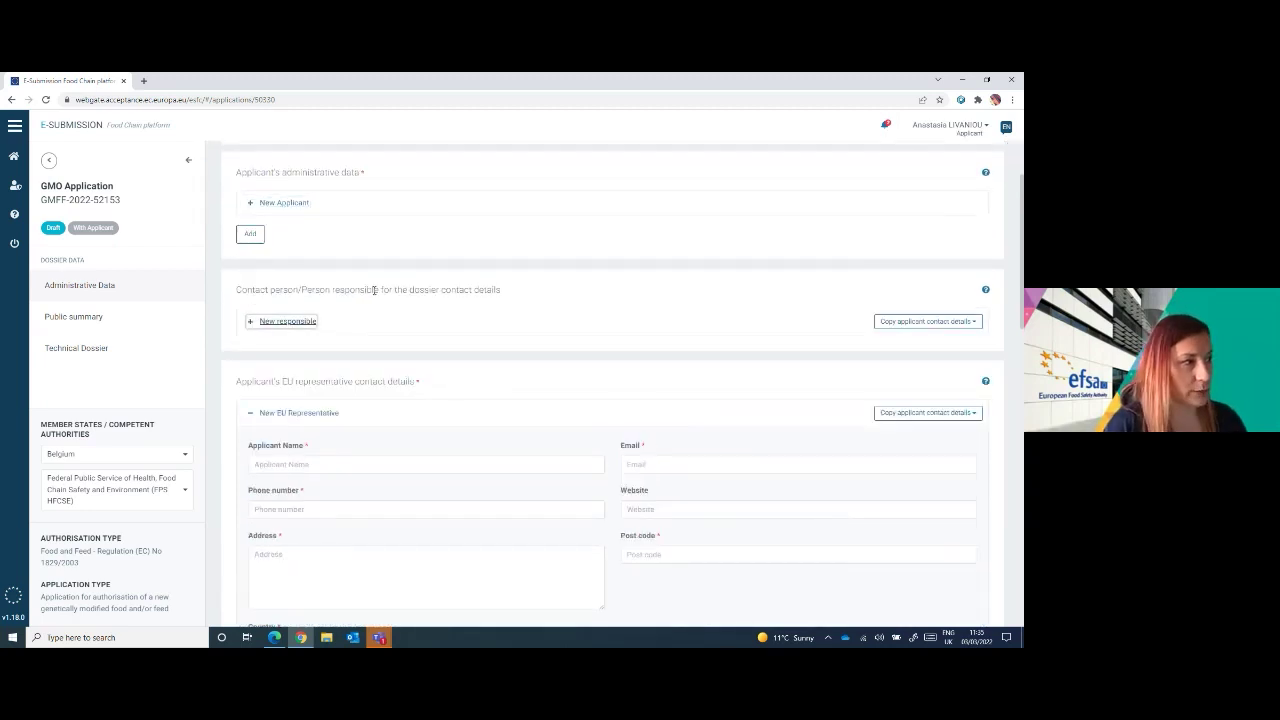
scroll(600, 370, "down", 1)
scroll(600, 370, "down", 1)
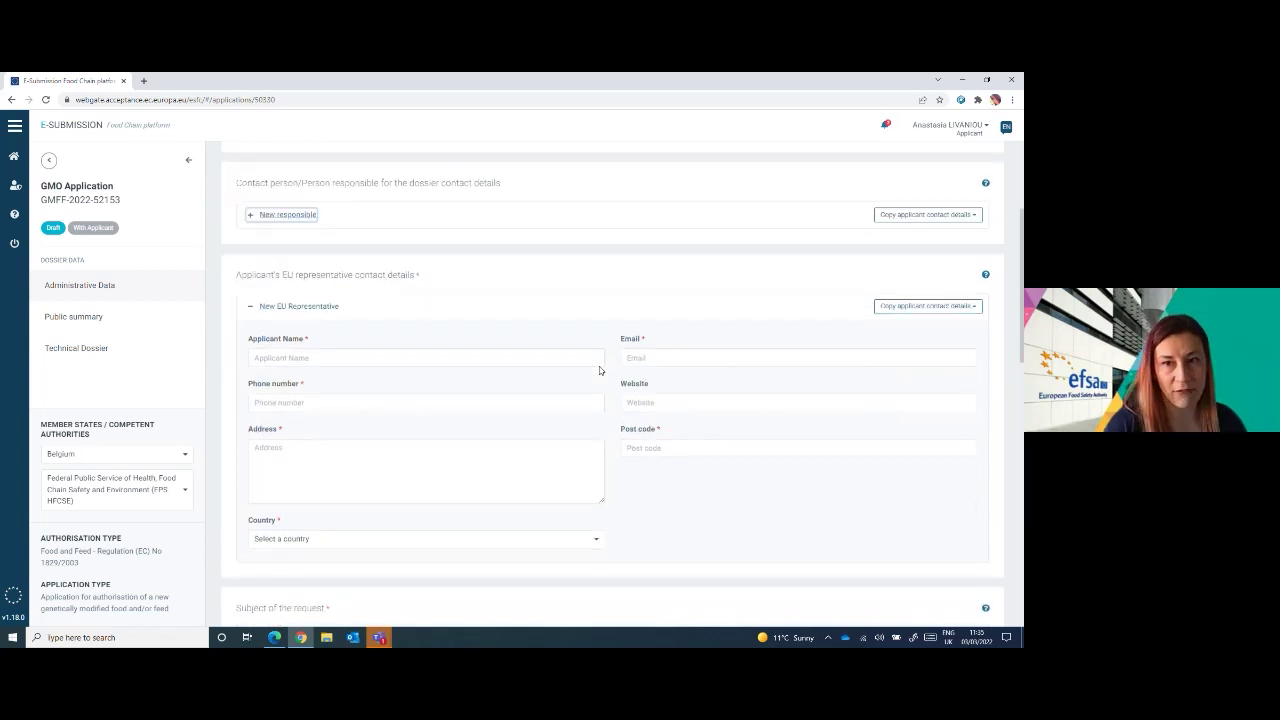
left_click(251, 309)
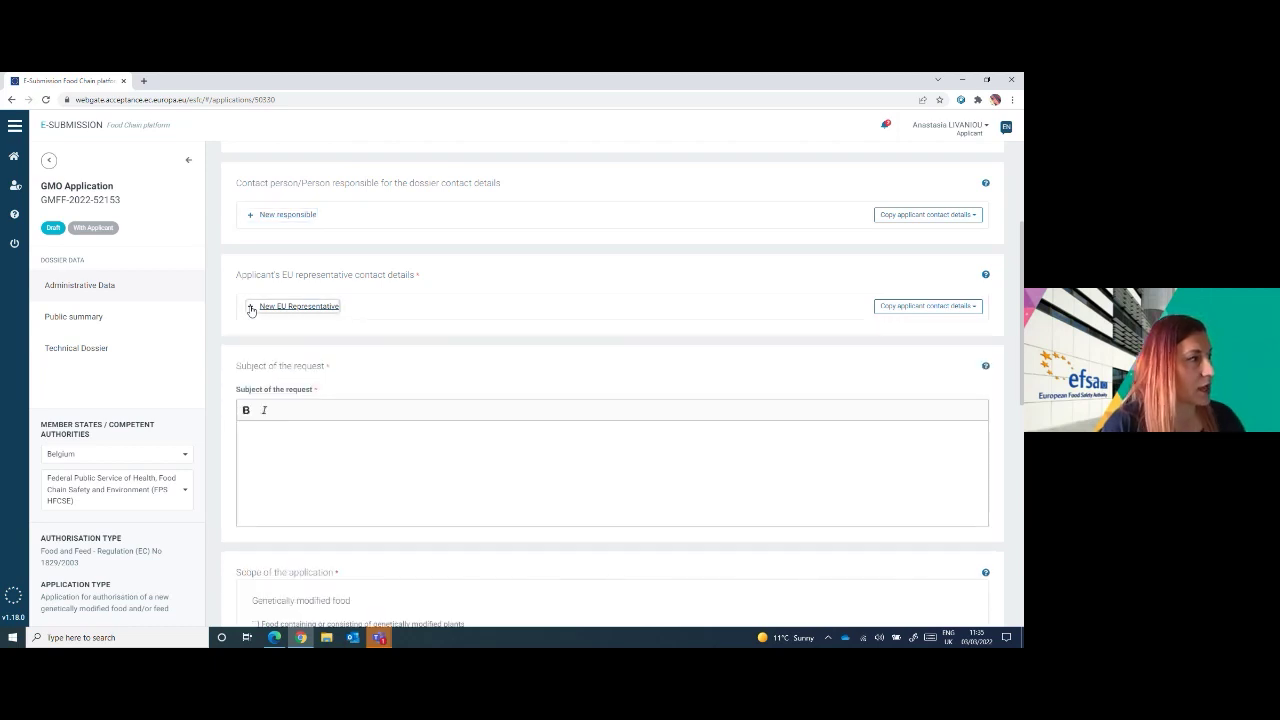
left_click(251, 309)
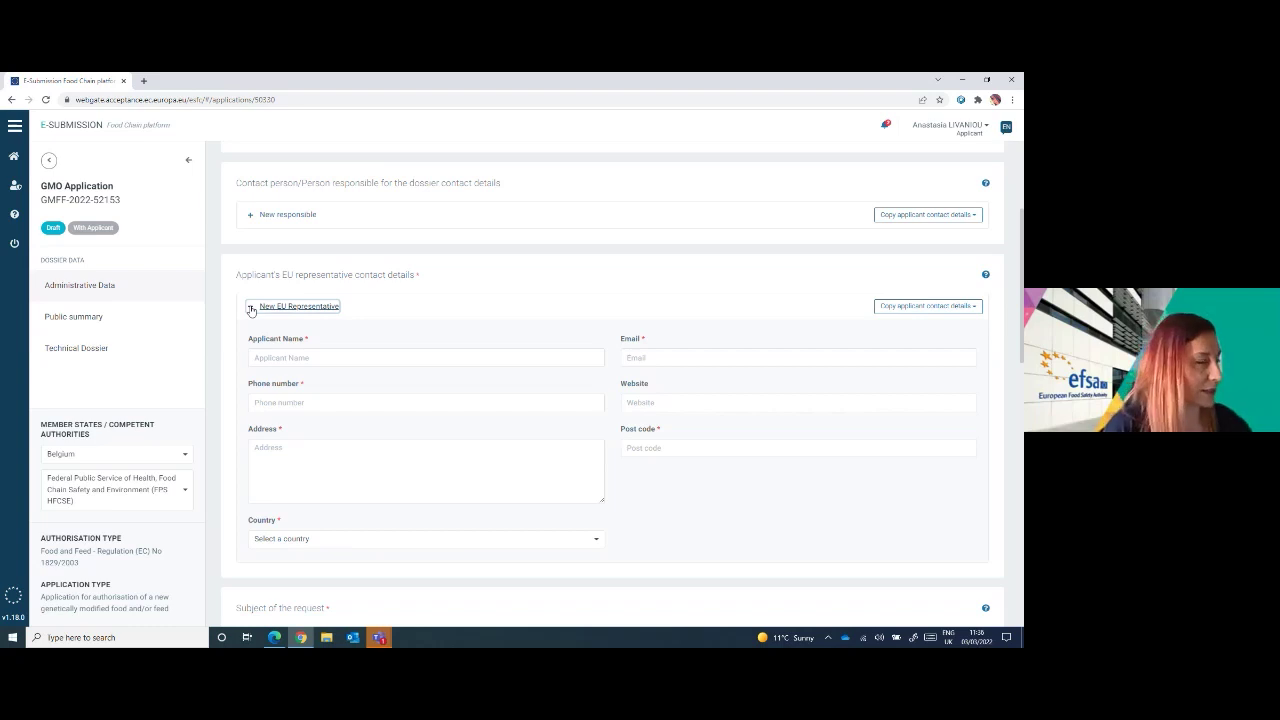
left_click(251, 309)
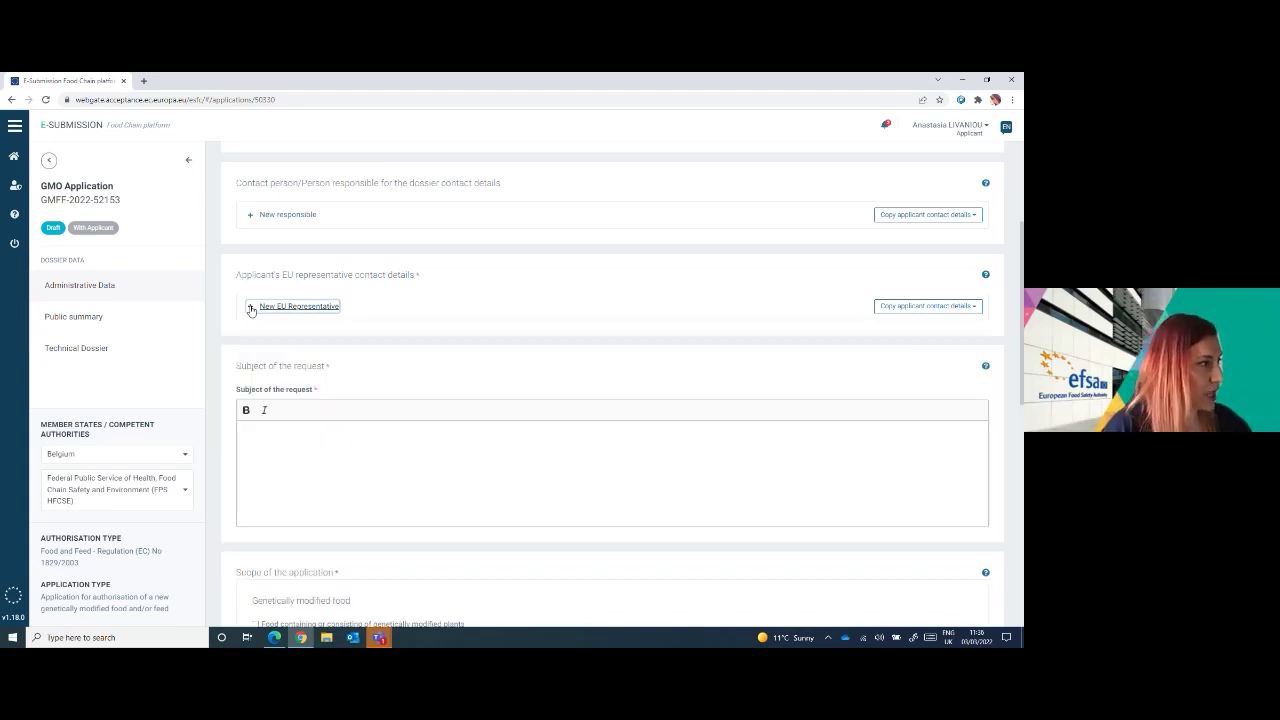
- Set the application's scope to both genetically modified food options: containing or consisting of GM plants, and produced from GM plants
left_click(326, 435)
scroll(326, 436, "down", 3)
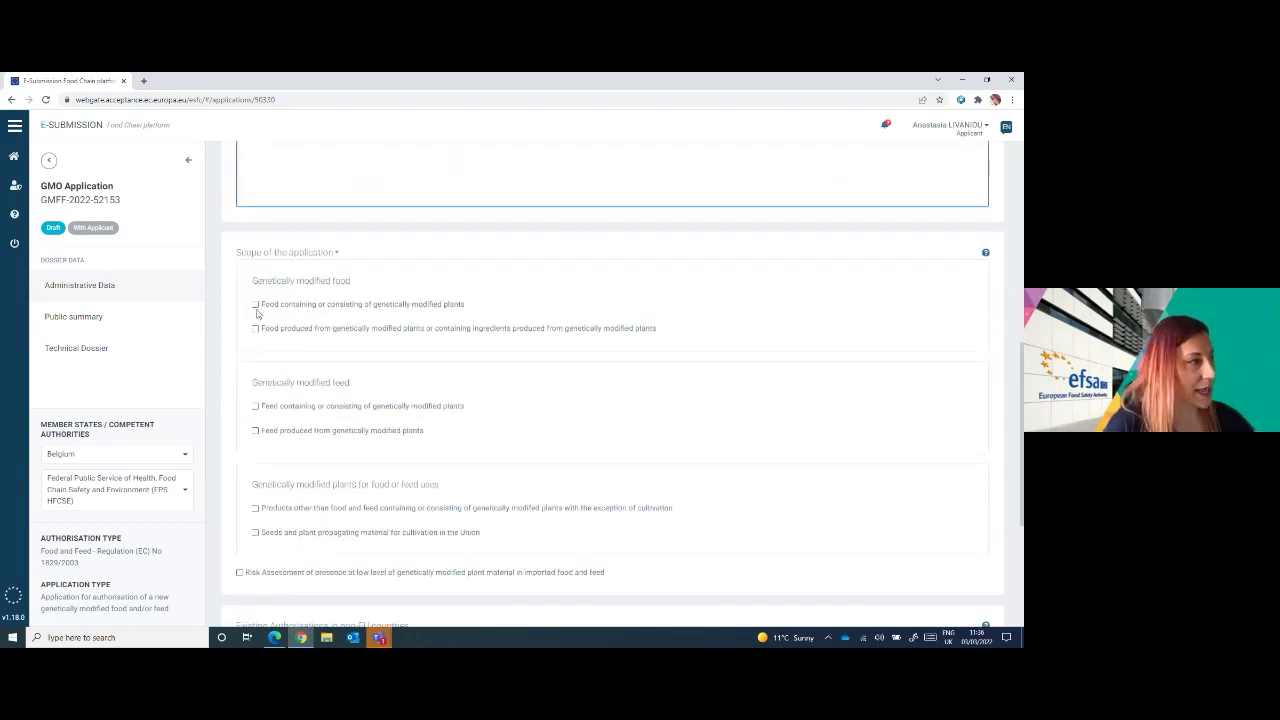
left_click(257, 304)
left_click(255, 316)
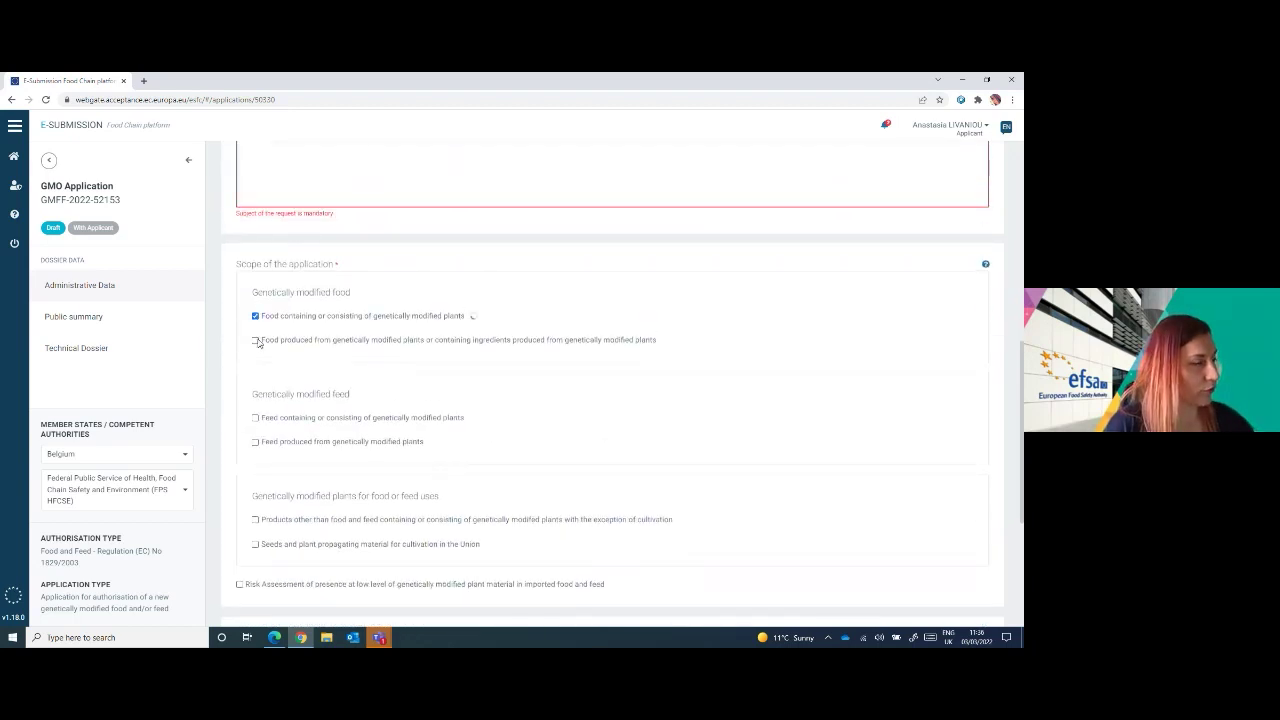
left_click(256, 341)
- Look through the remaining Administrative Data sections down to the cover letter, and read the help for the scope of the application
scroll(575, 395, "down", 3)
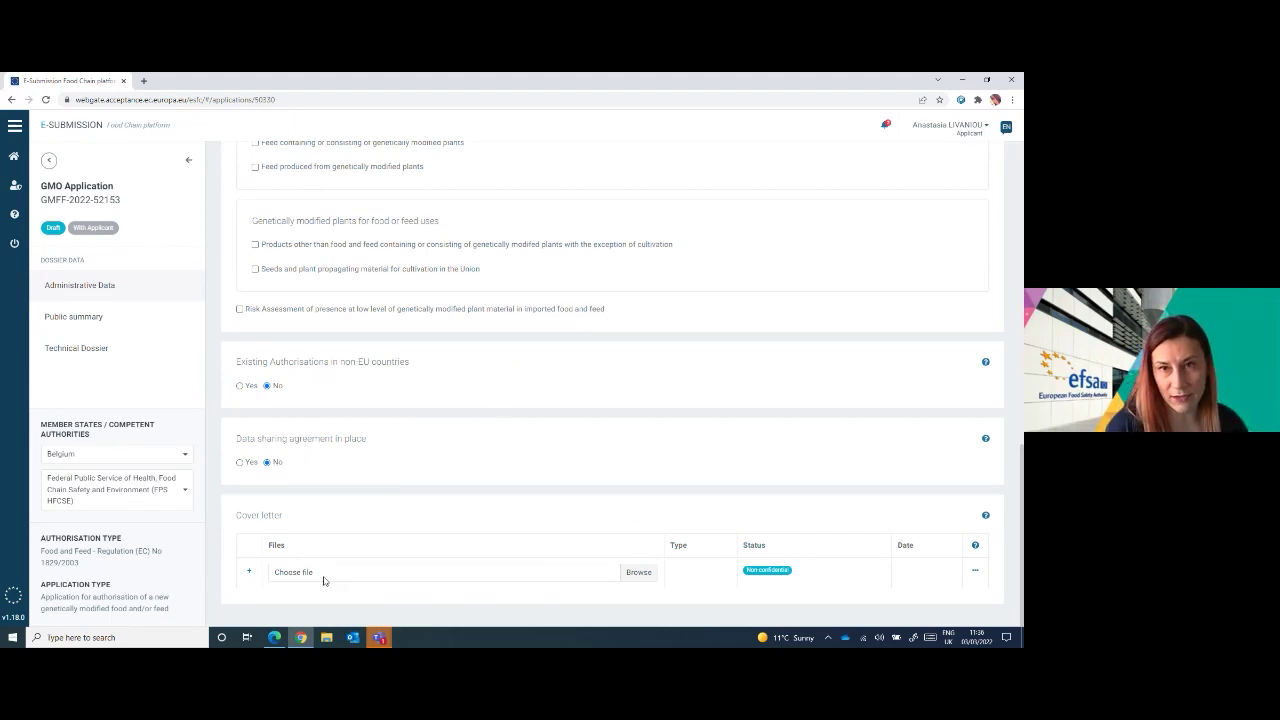
scroll(337, 530, "up", 5)
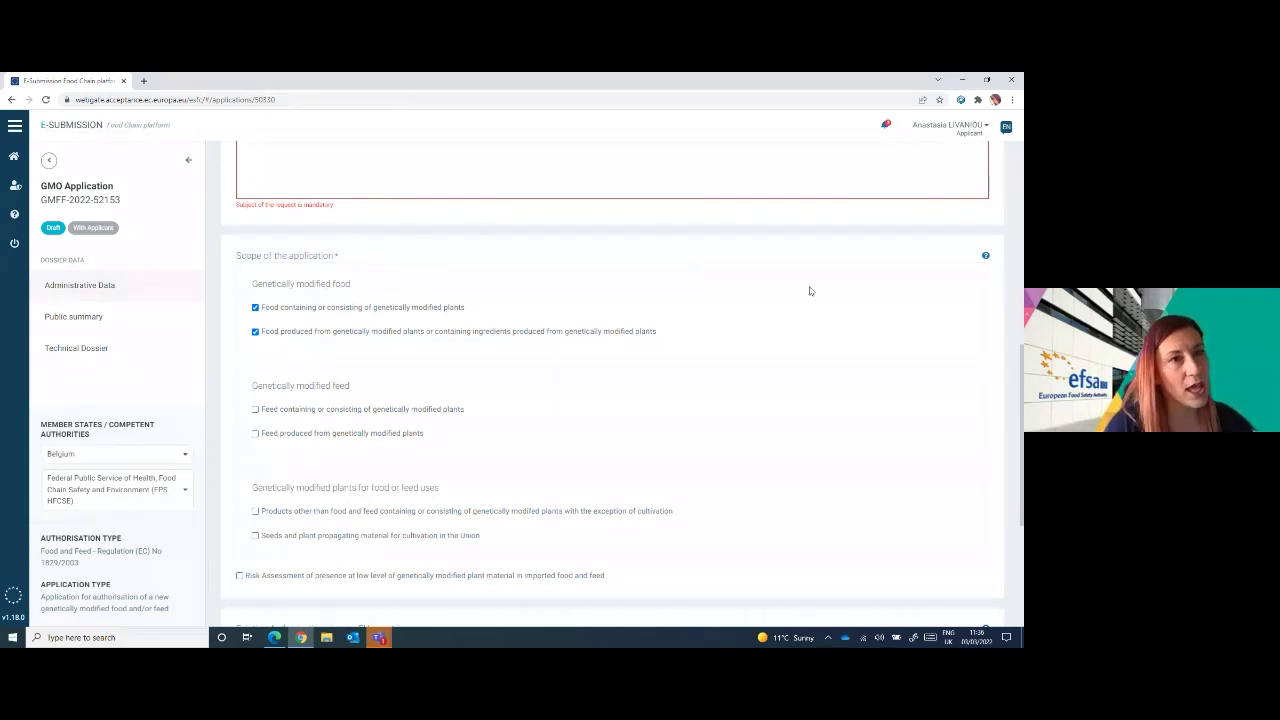
left_click(986, 259)
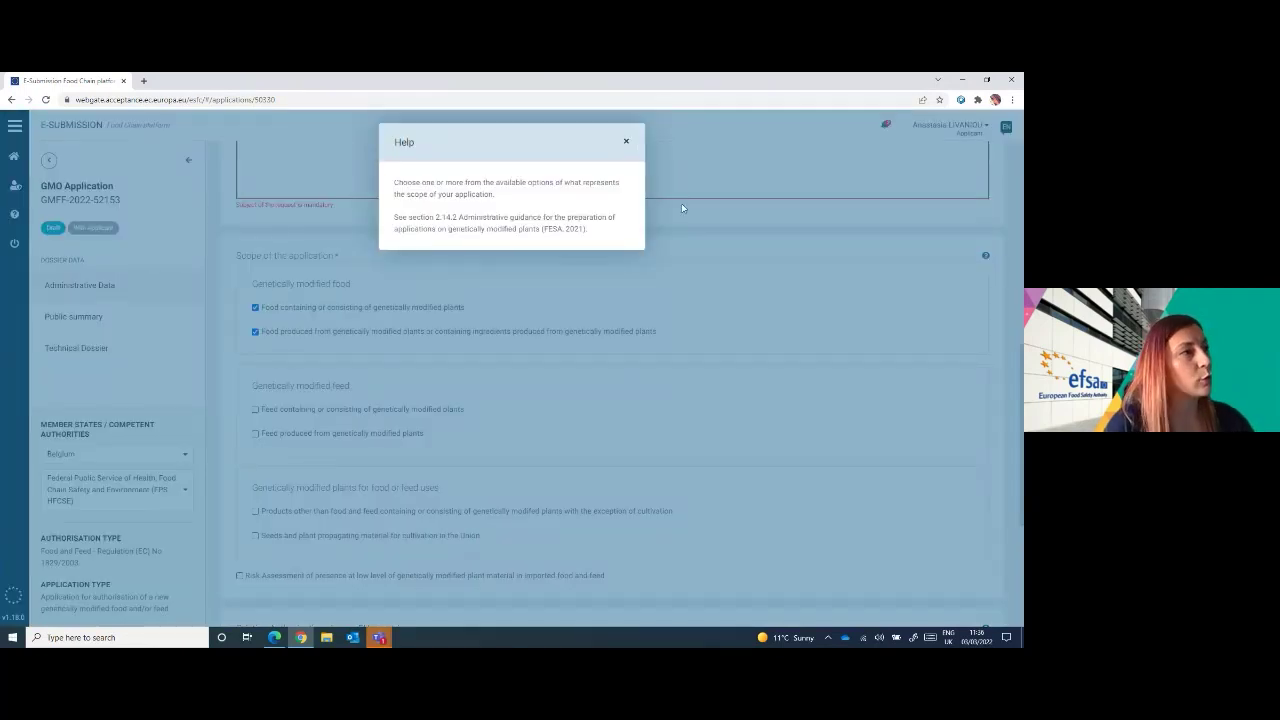
left_click(626, 141)
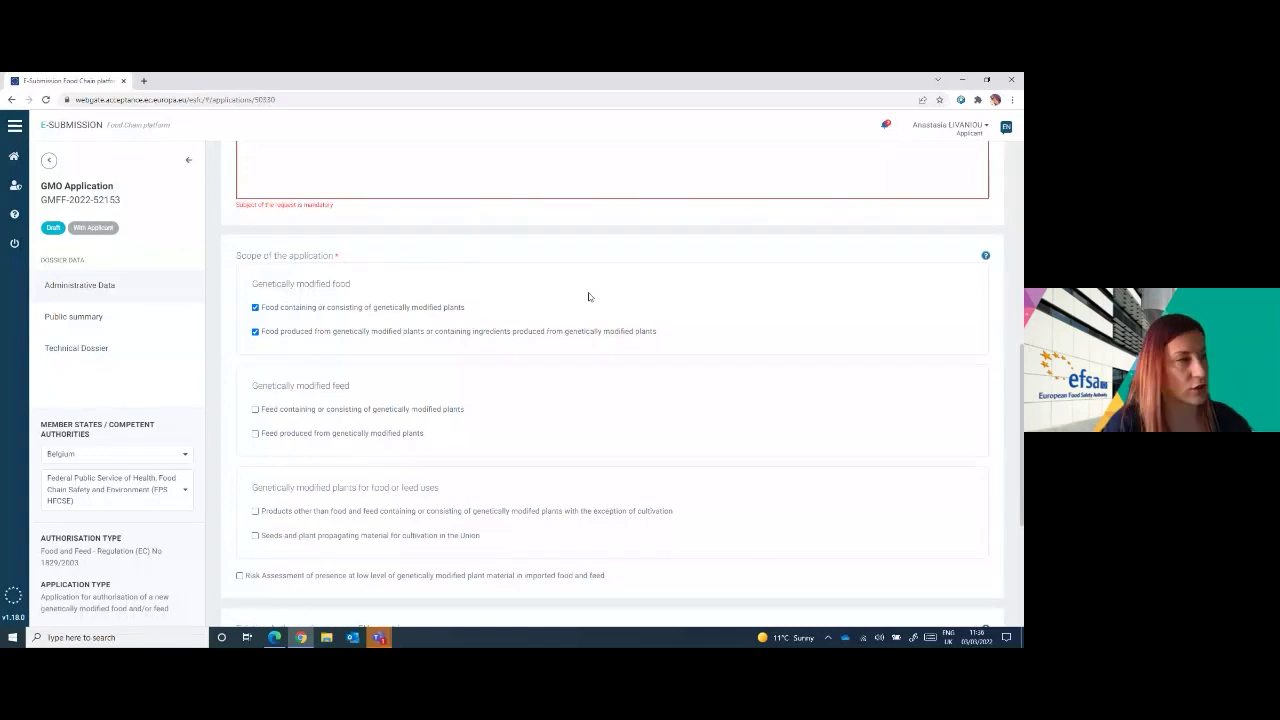
- Go to the Public summary section and read the help on how to prepare the public summary
left_click(96, 320)
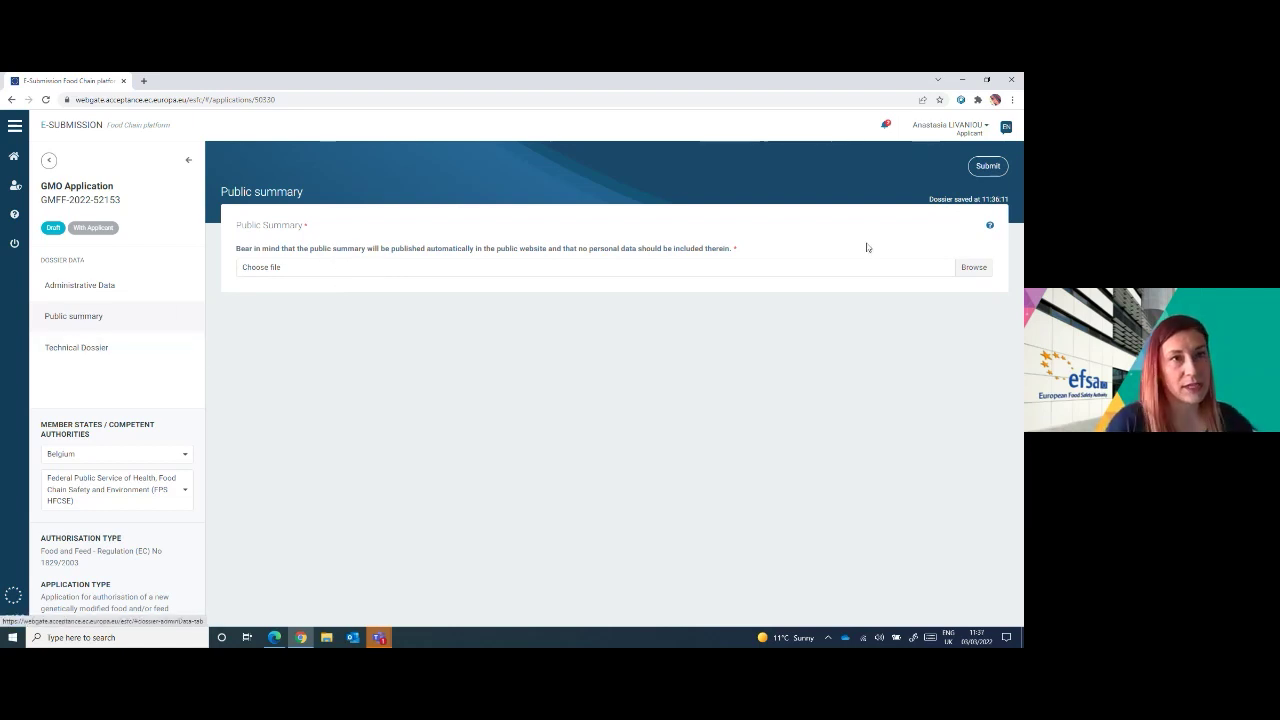
left_click(989, 225)
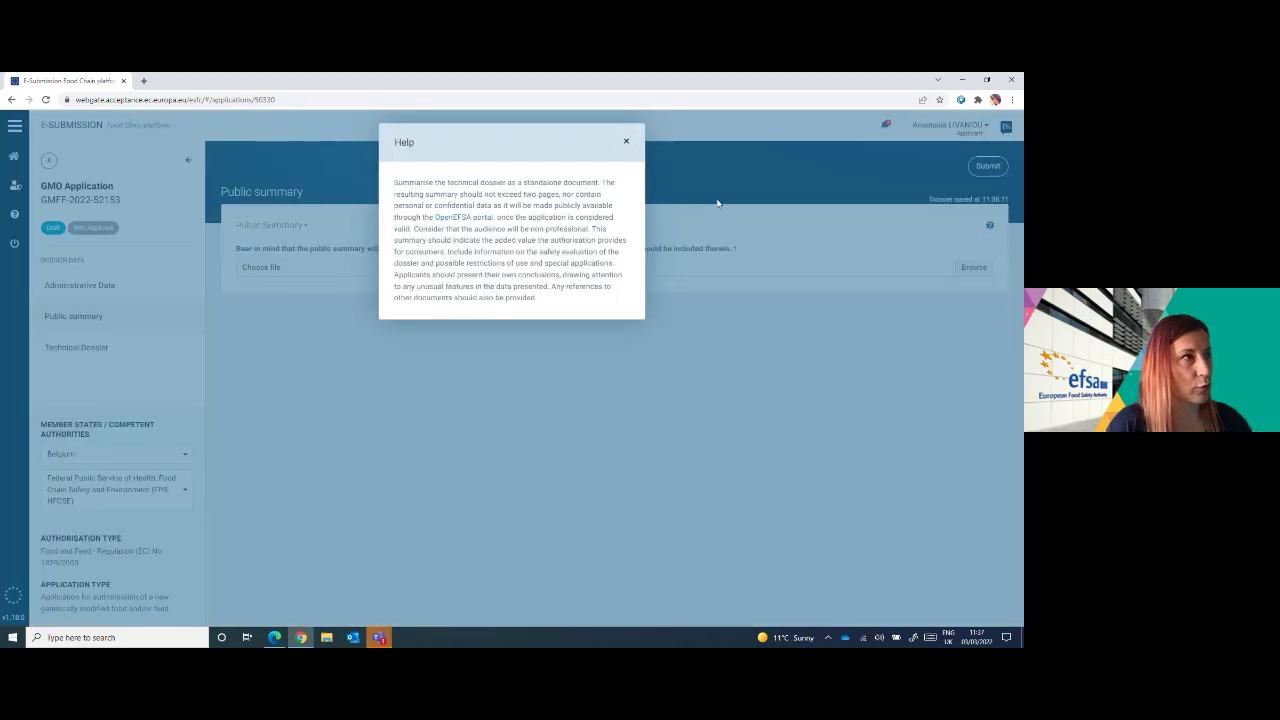
left_click(626, 142)
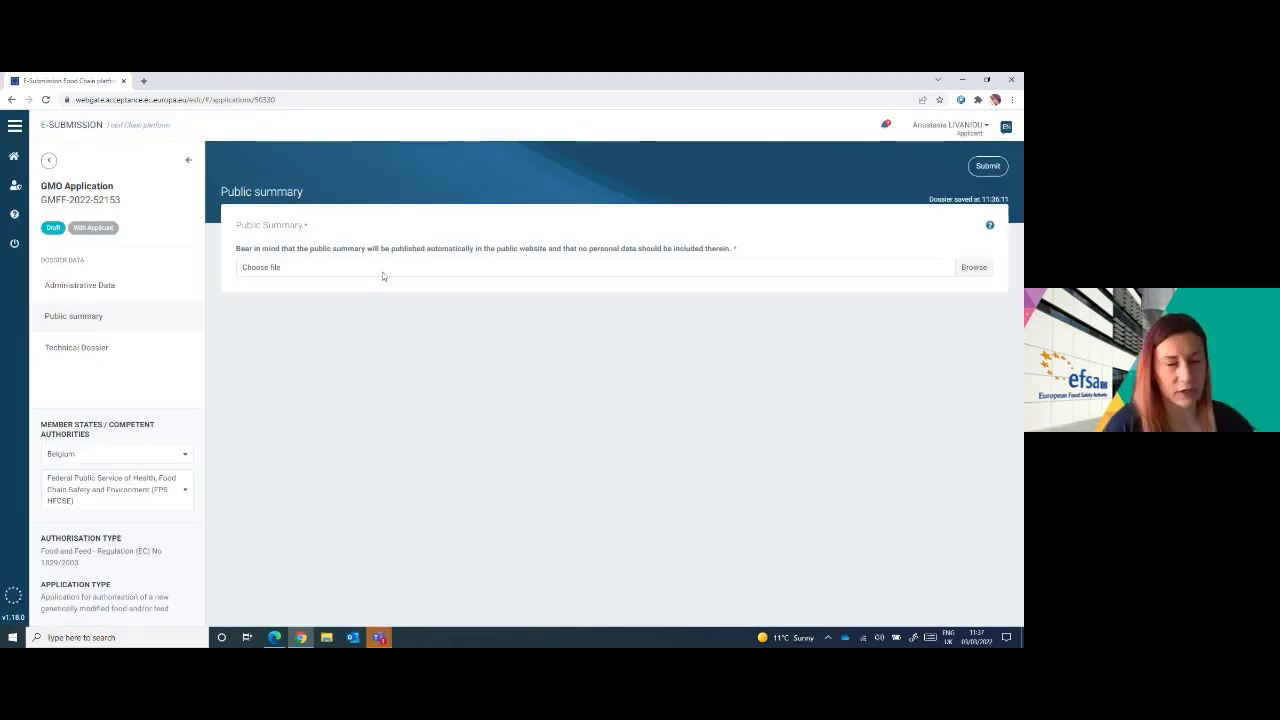
left_click(991, 227)
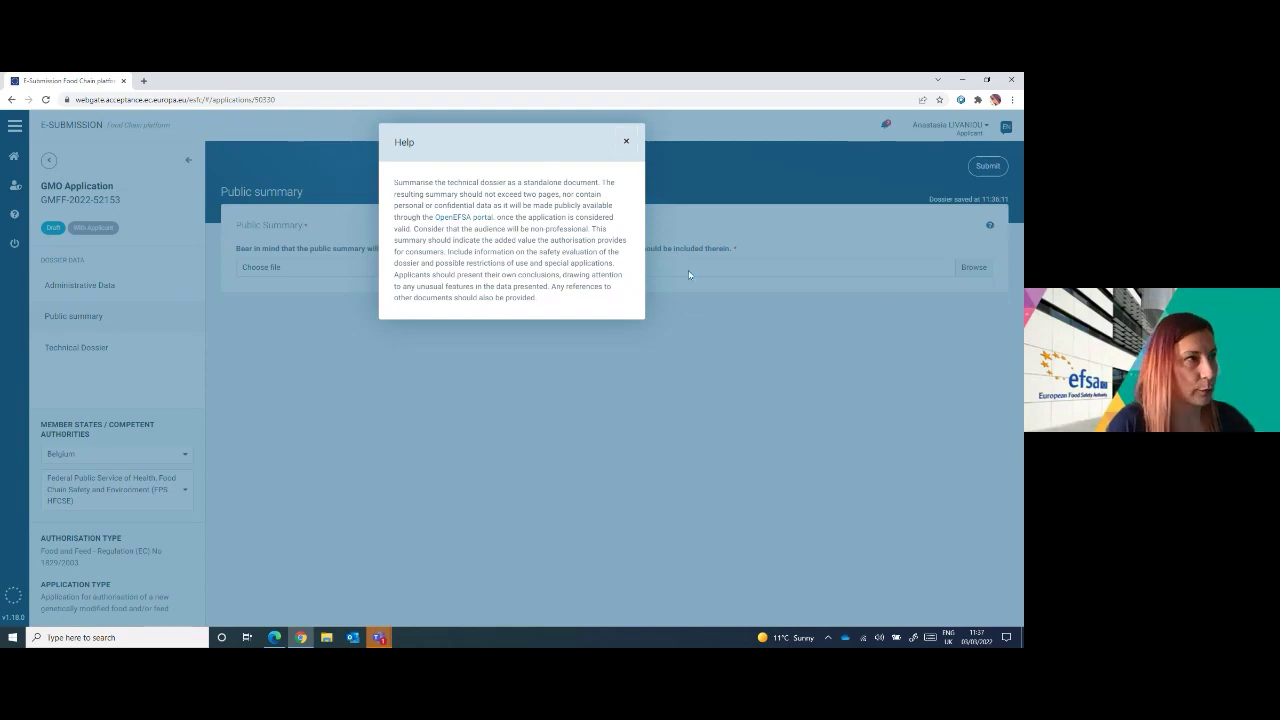
left_click(625, 148)
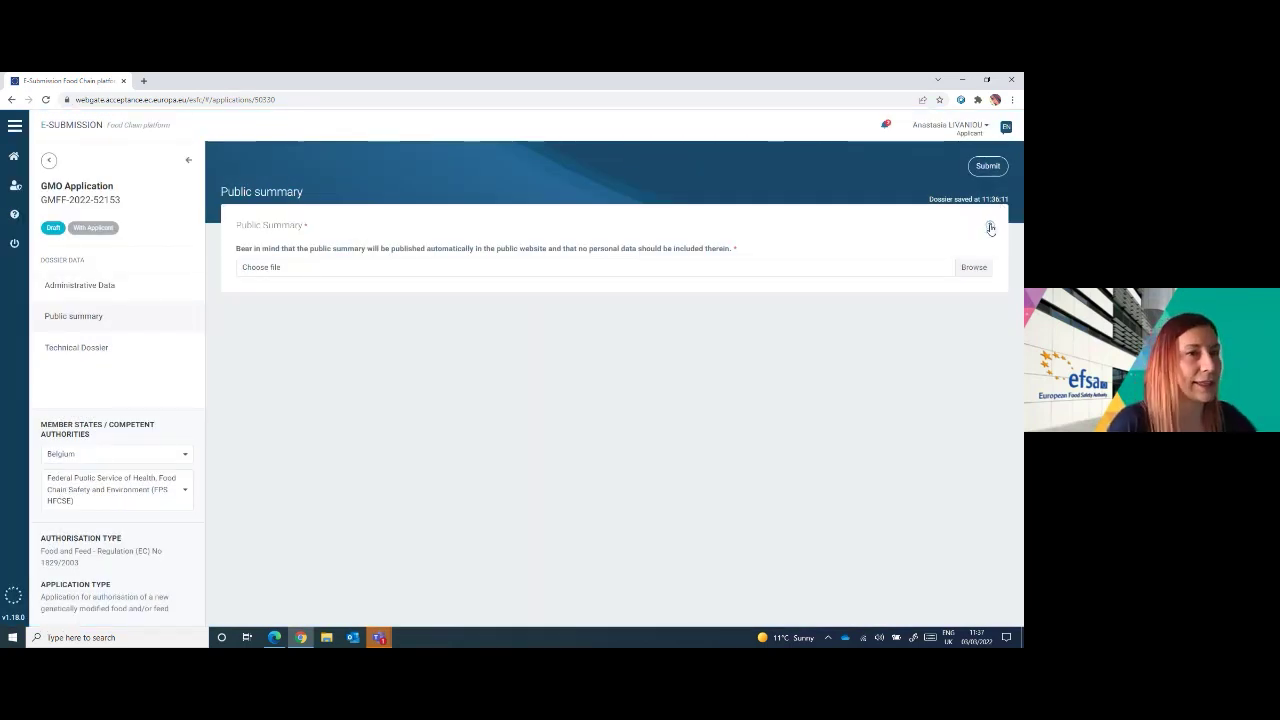
- In the Technical Dossier, examine Part II's hazard identification entry on recipient or parental plants, and collapse Part II again
left_click(85, 350)
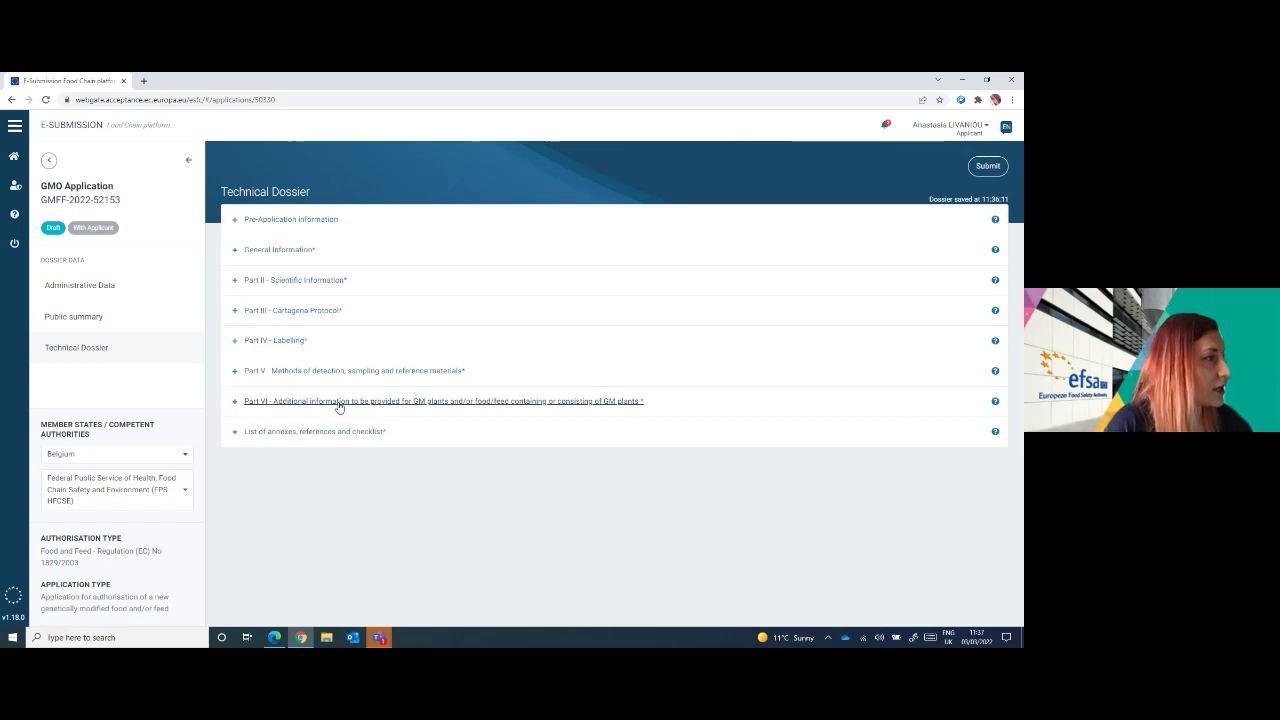
left_click(237, 281)
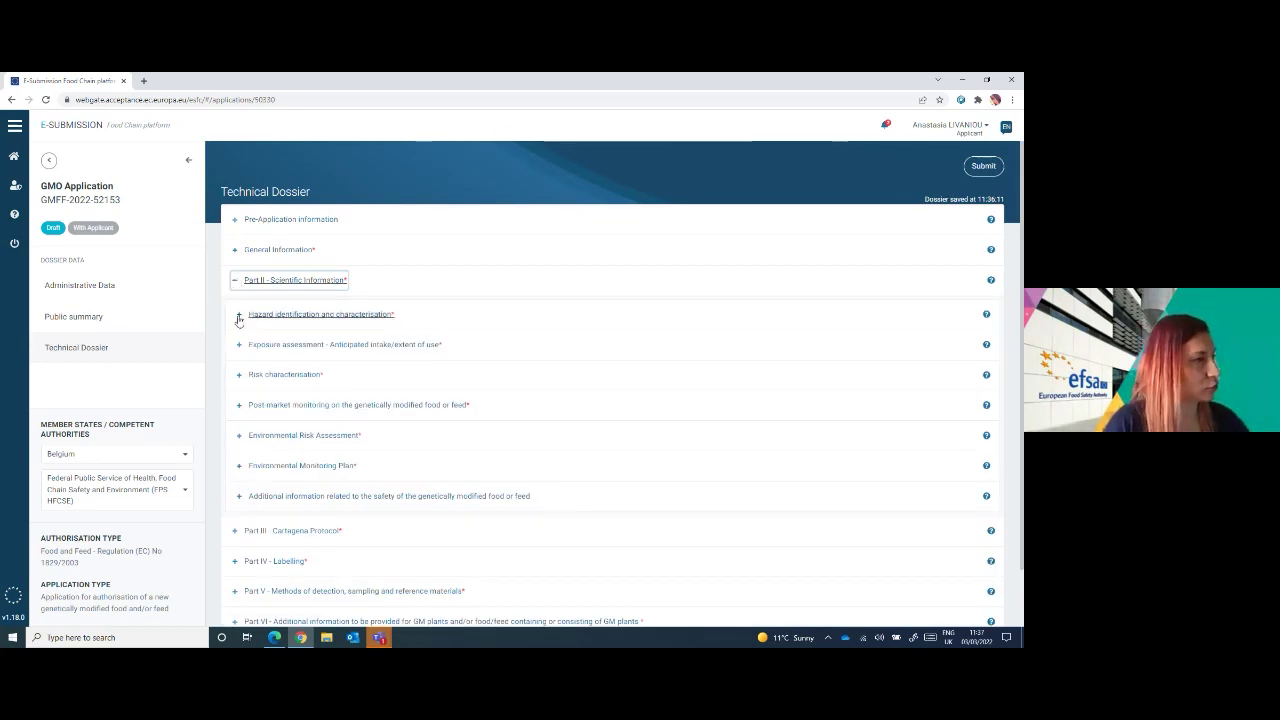
left_click(239, 316)
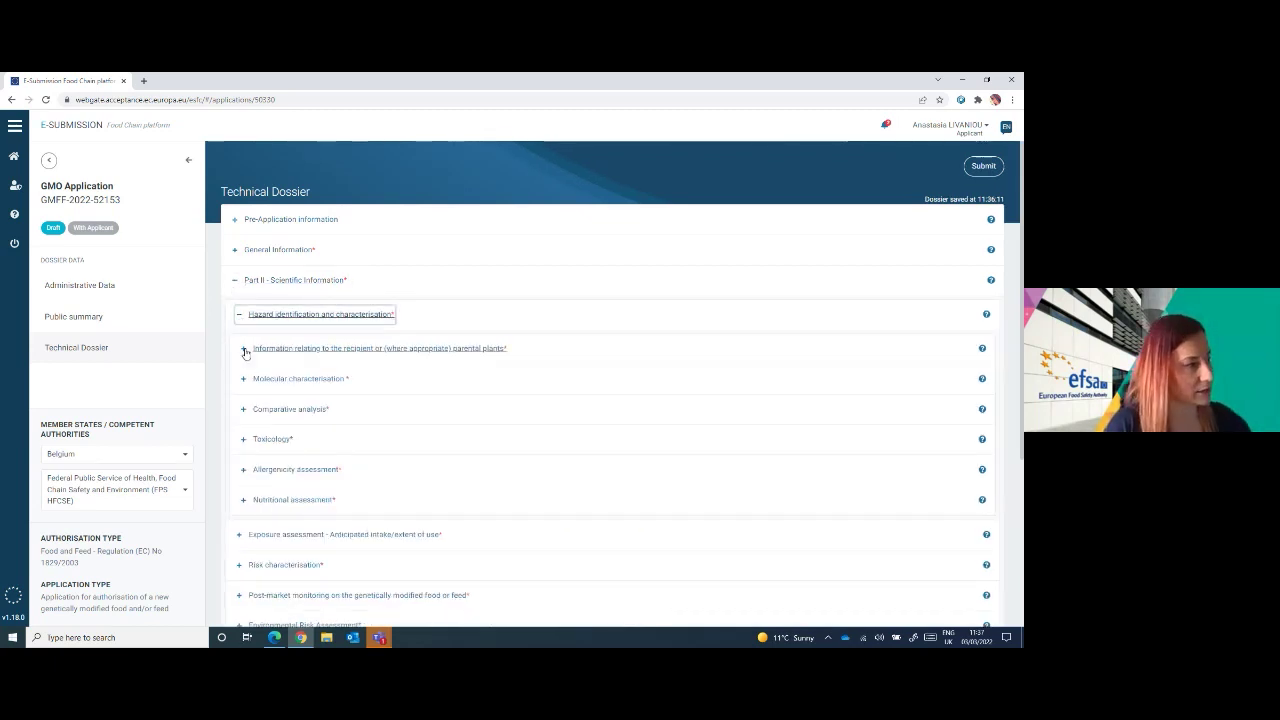
left_click(244, 349)
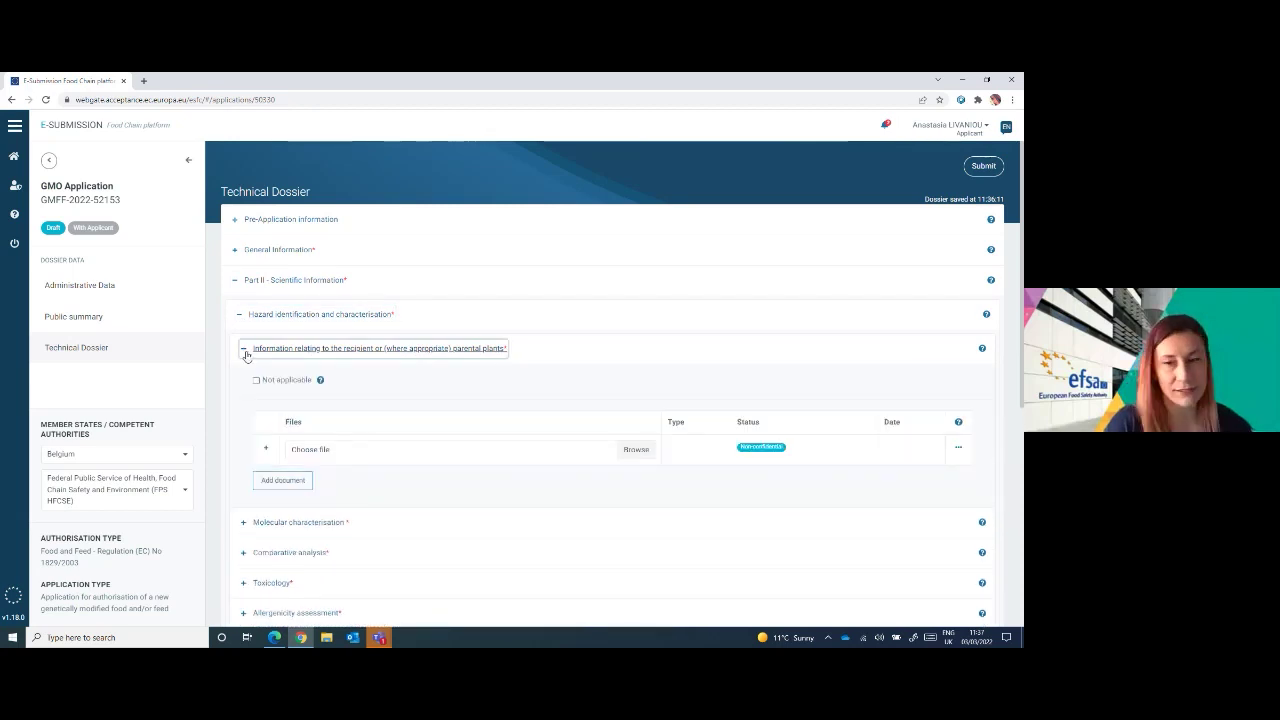
left_click(244, 350)
left_click(240, 316)
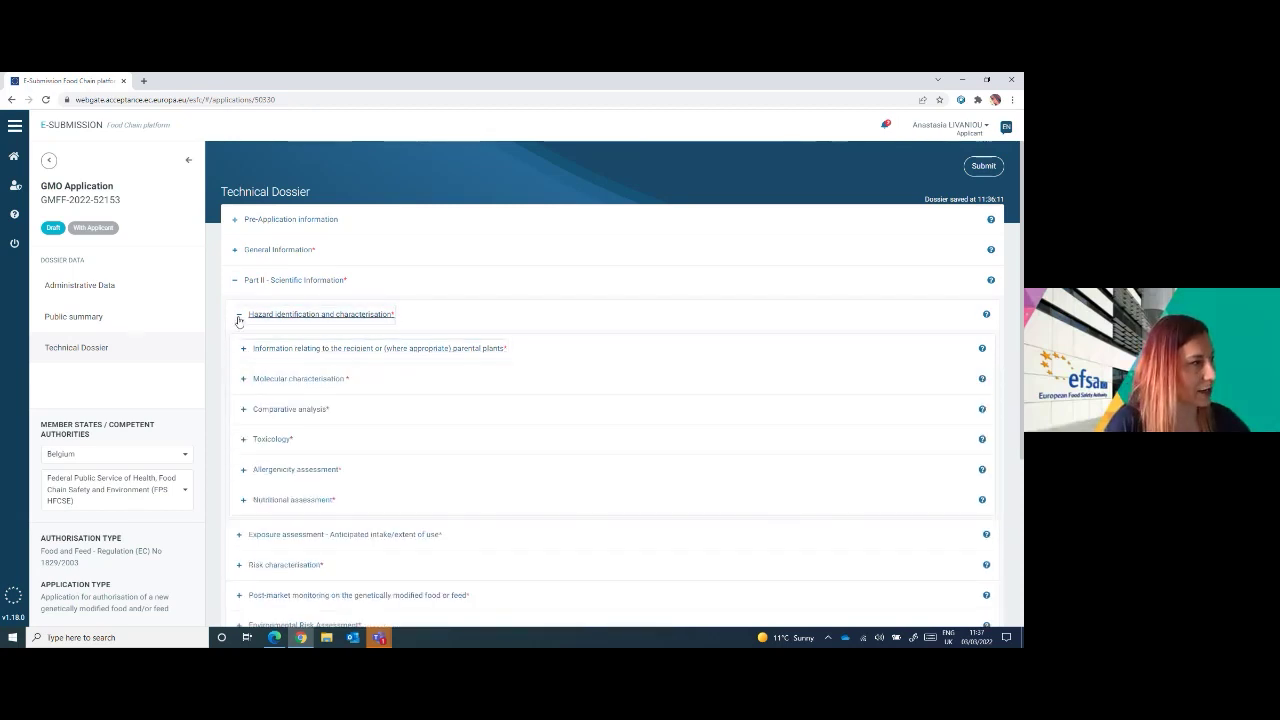
left_click(233, 281)
- Expand General Information in the Technical Dossier to view the Unique Identifier entry, and collapse it again
left_click(235, 250)
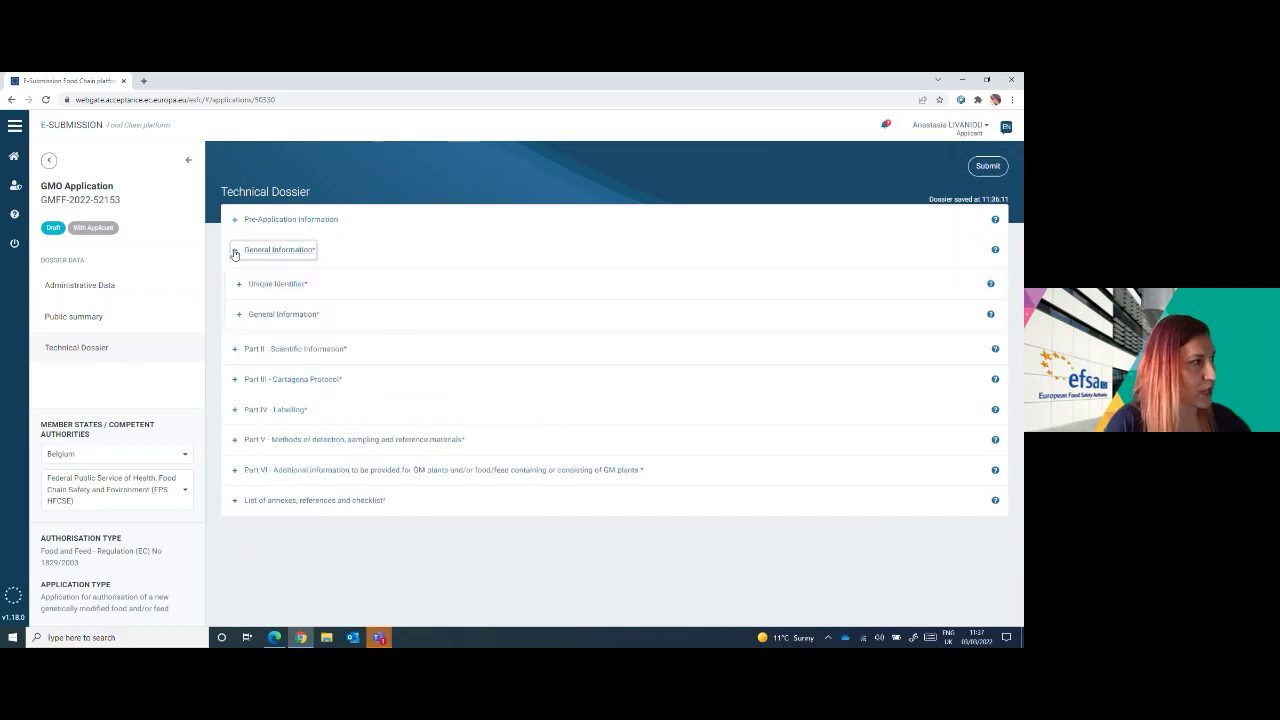
left_click(238, 285)
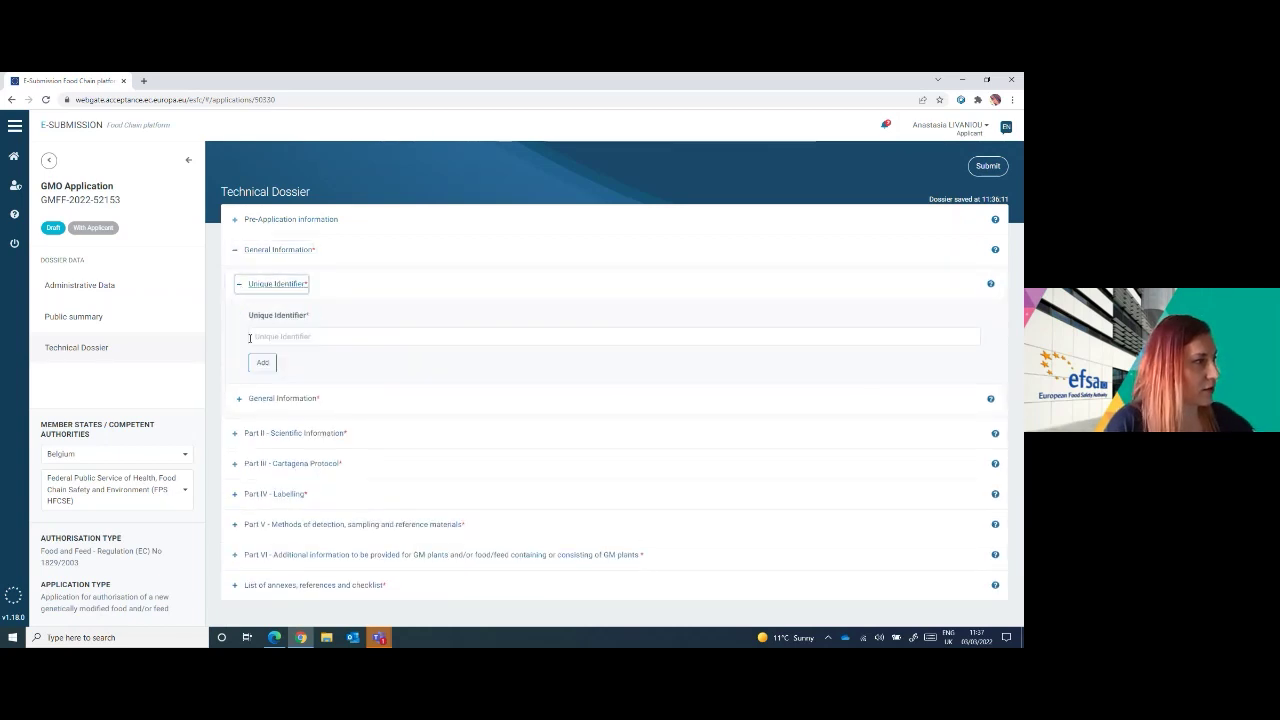
left_click(238, 285)
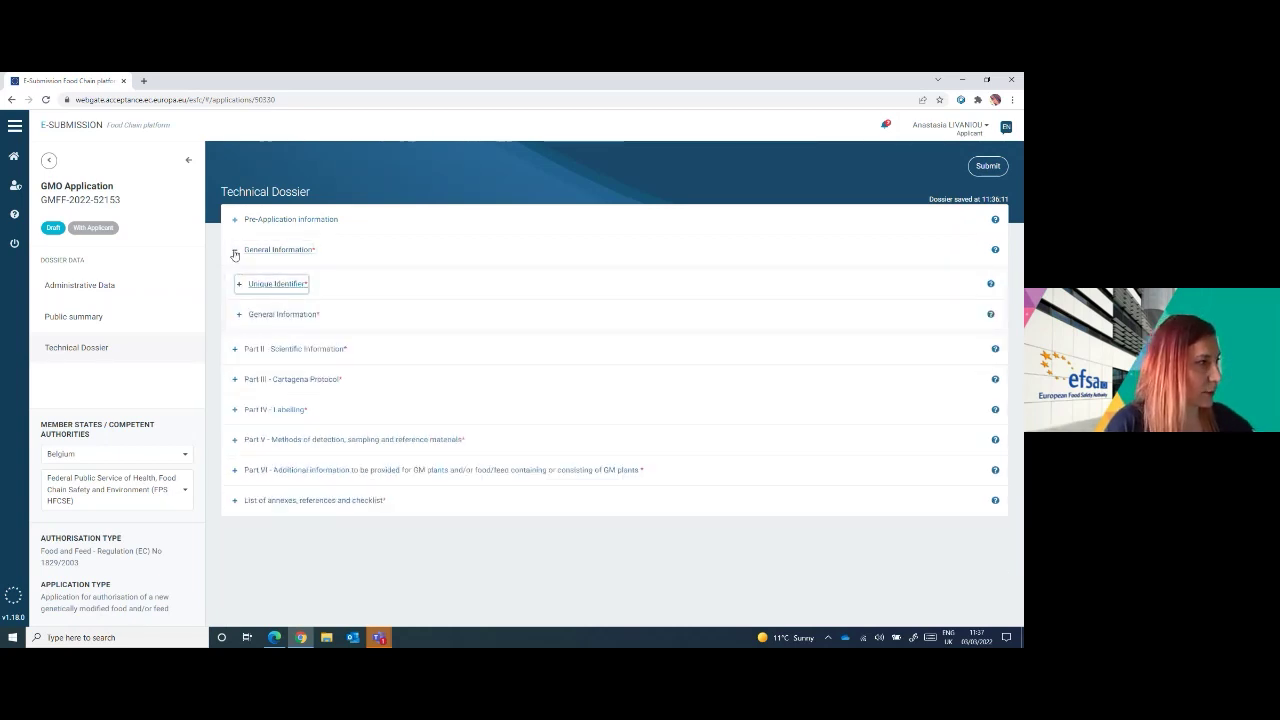
left_click(235, 251)
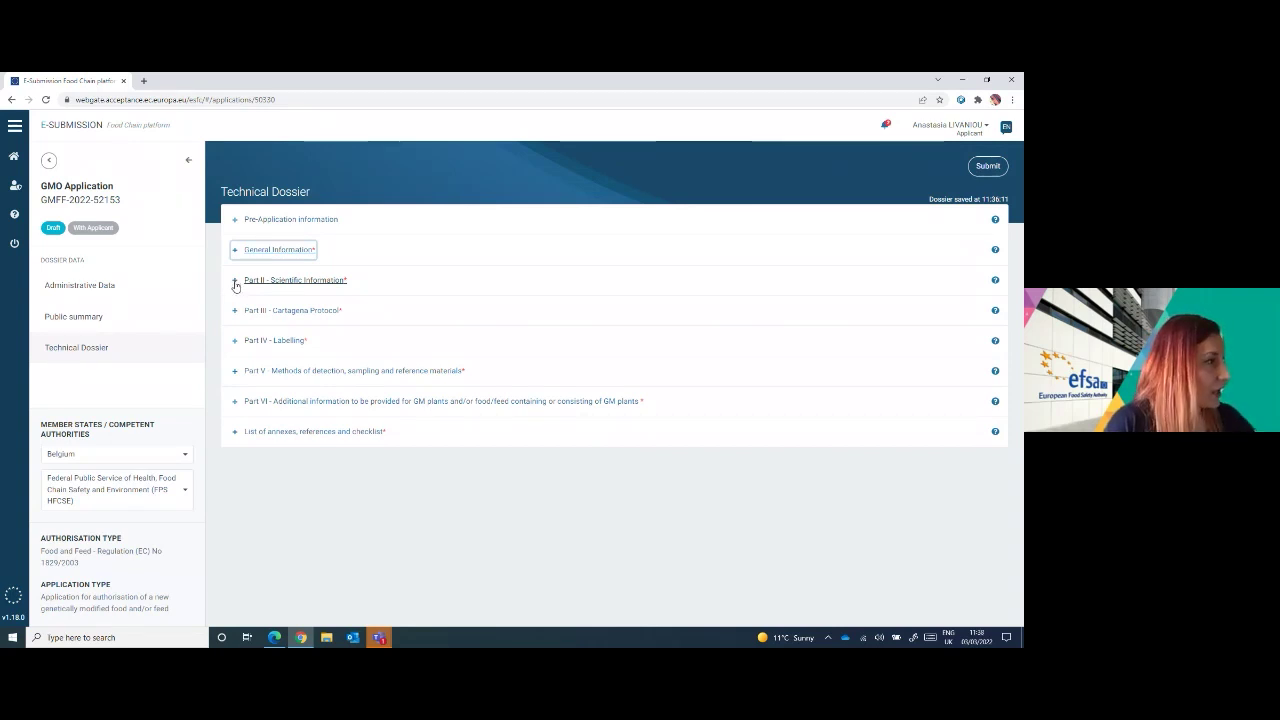
- Review the file upload area for recipient or parental plants and the other Part II - Scientific Information subsections, and collapse Part II
left_click(235, 282)
left_click(240, 316)
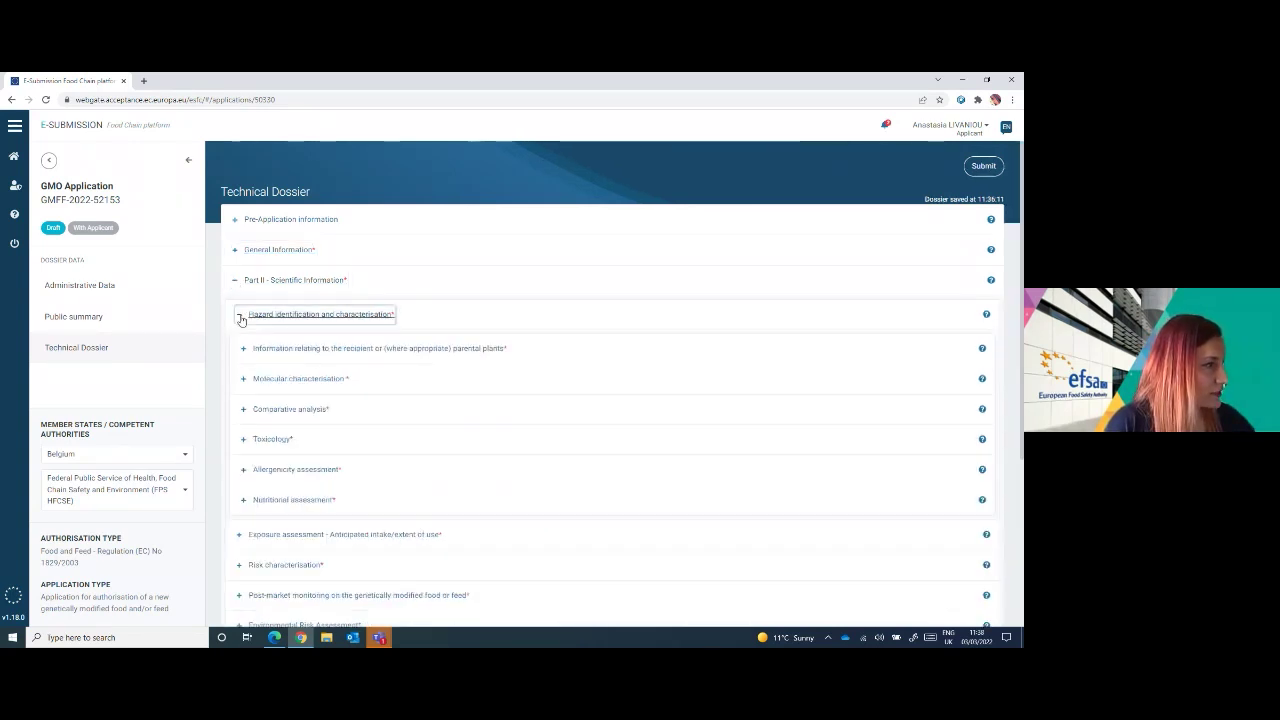
left_click(243, 351)
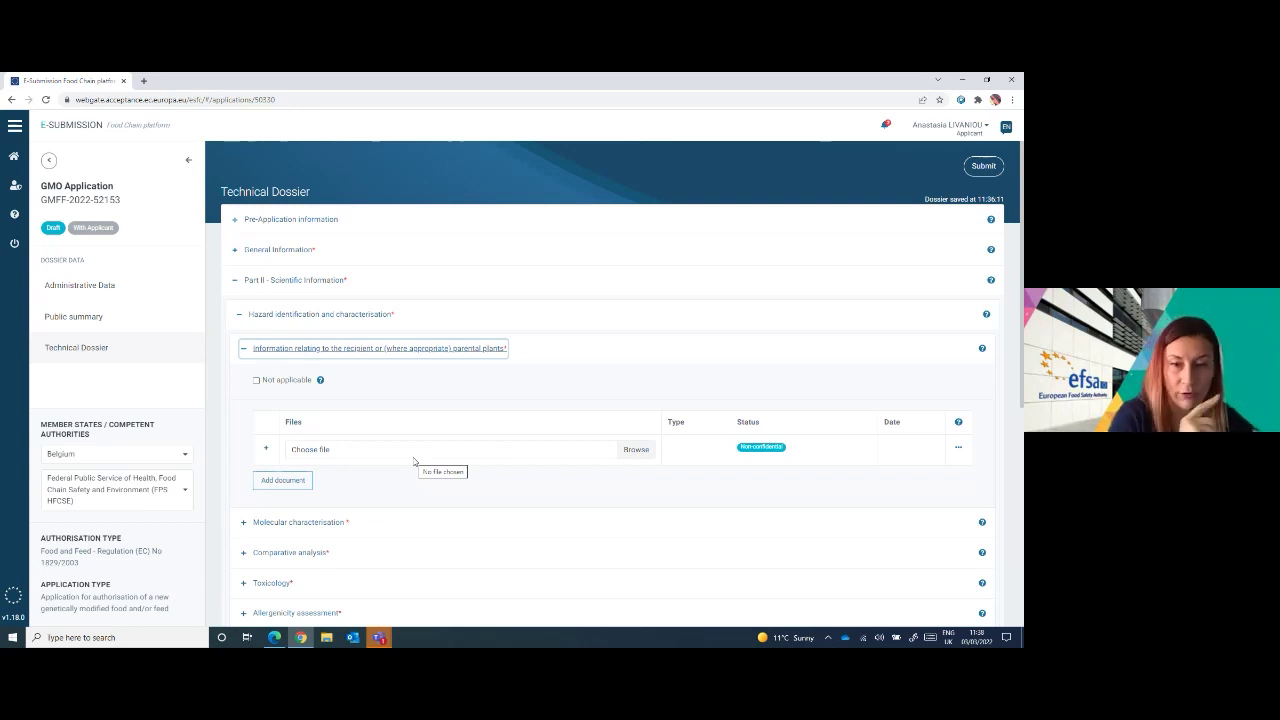
left_click(240, 319)
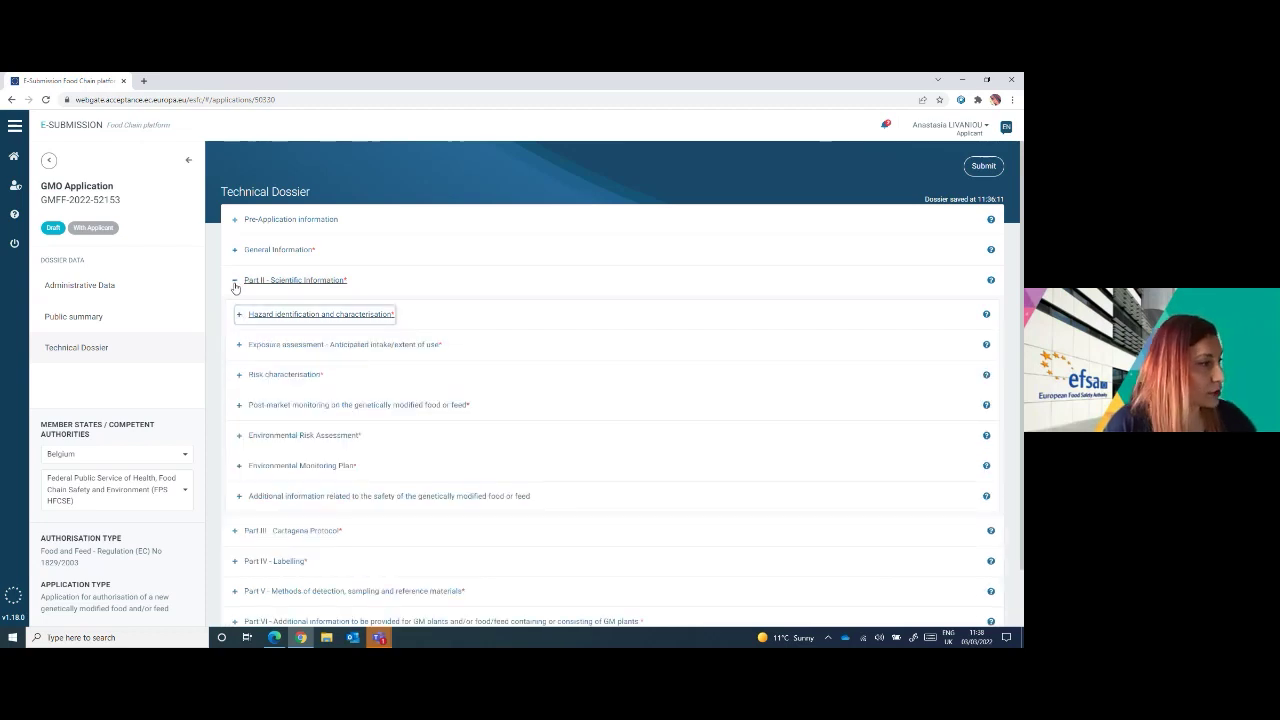
left_click(235, 285)
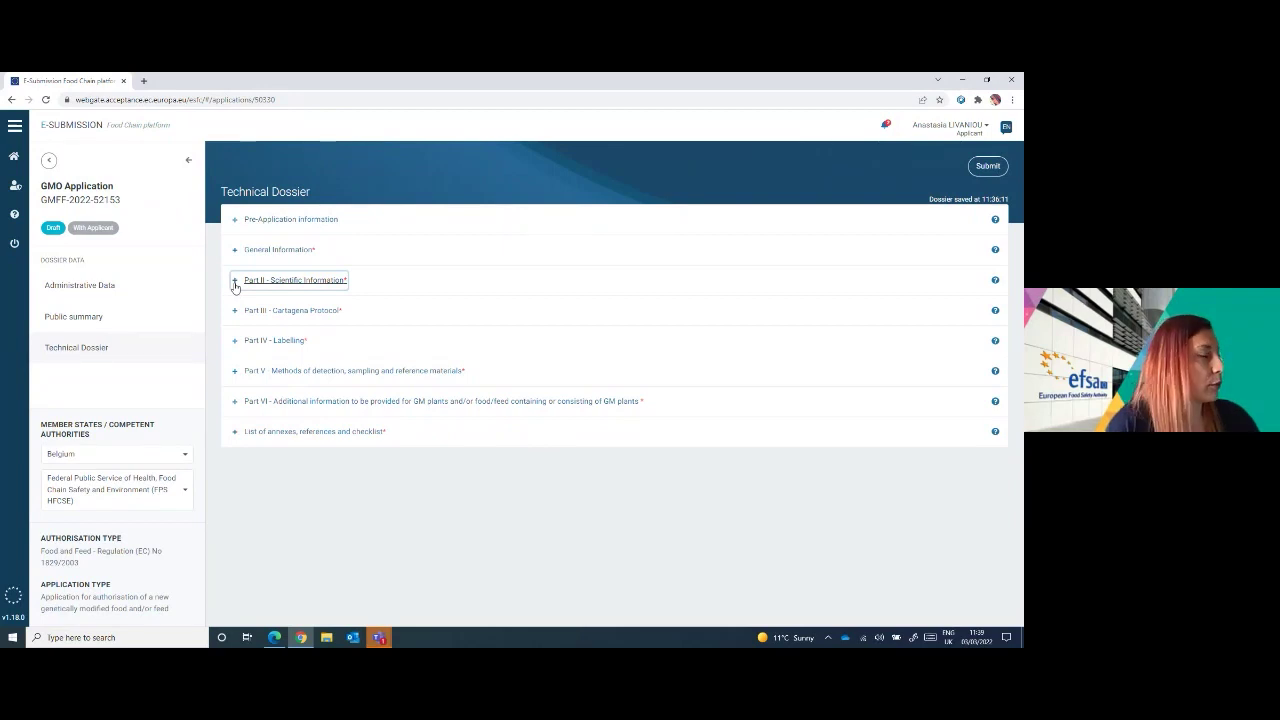
left_click(235, 284)
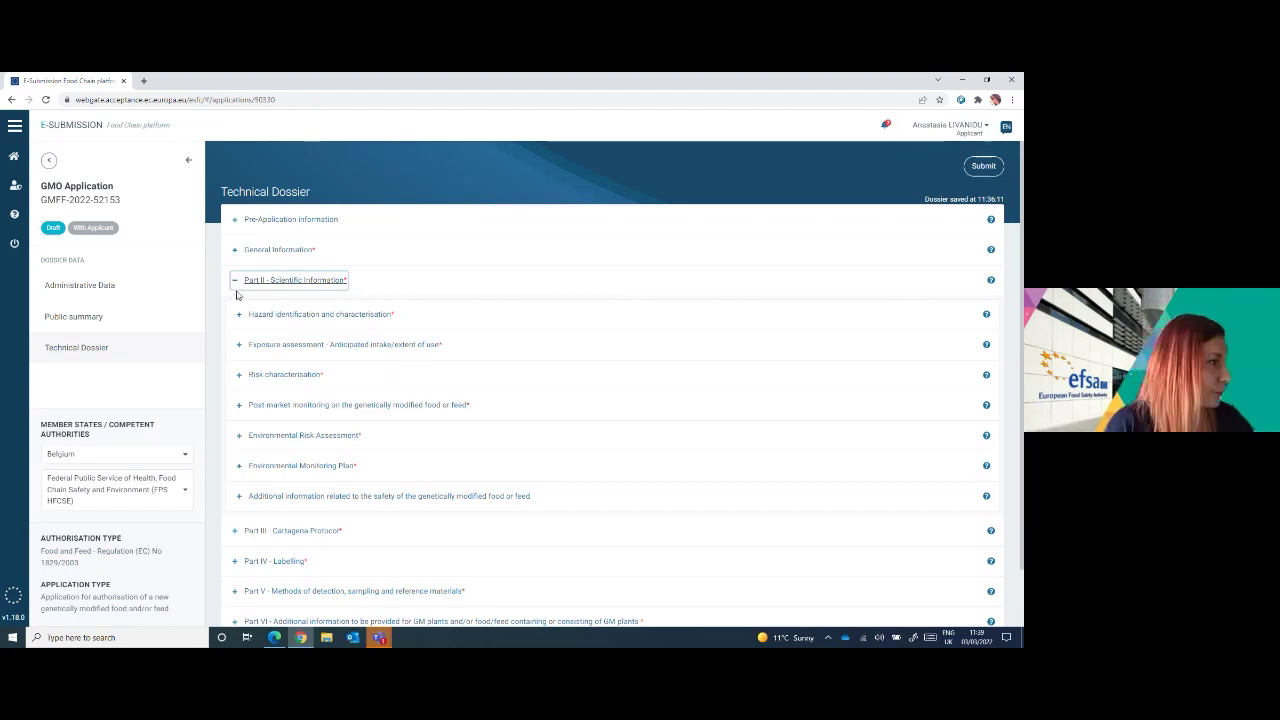
left_click(235, 283)
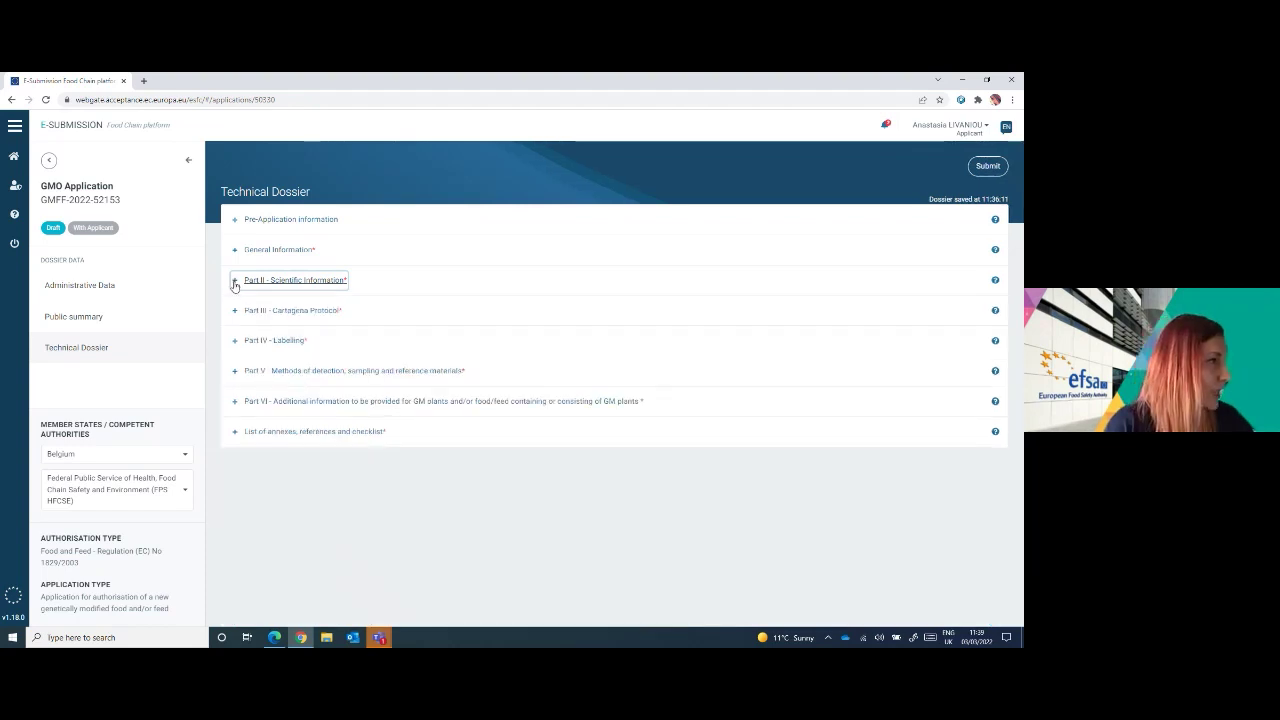
- In Pre-Application Information, try answering Yes to having an EFSA pre-application identification, add another identification field, and revert the answer to No
left_click(235, 220)
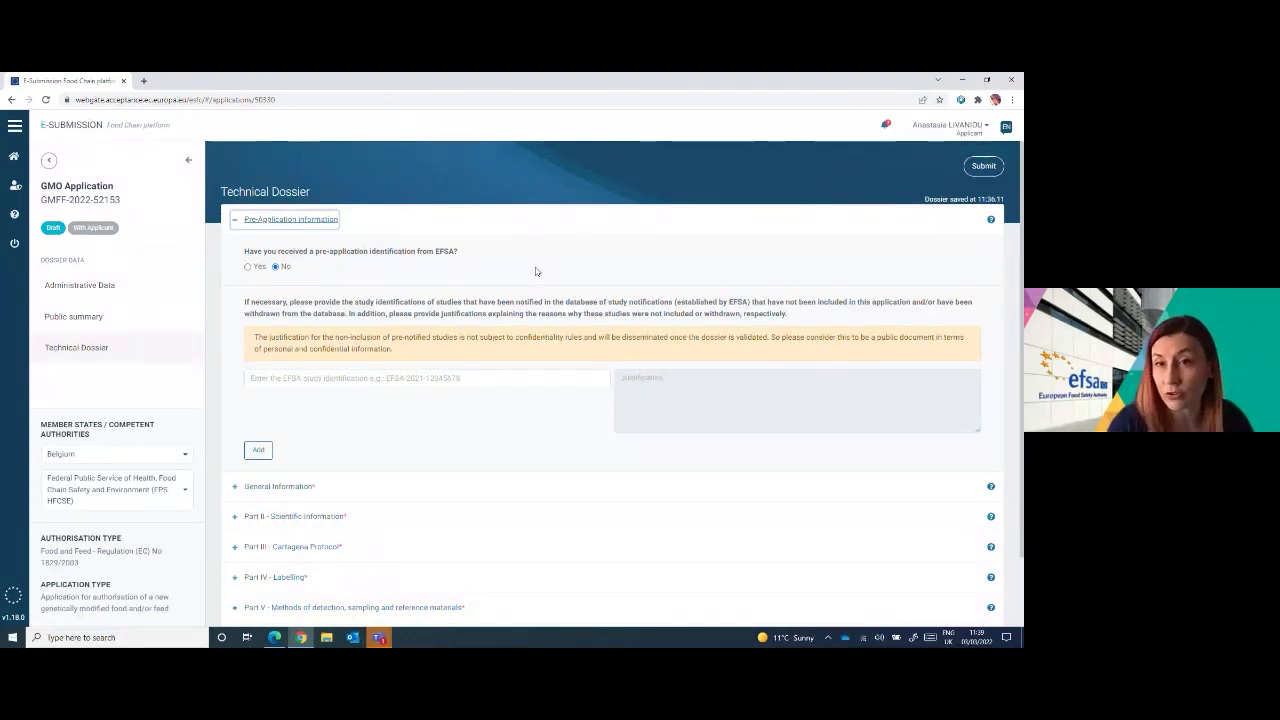
left_click(248, 267)
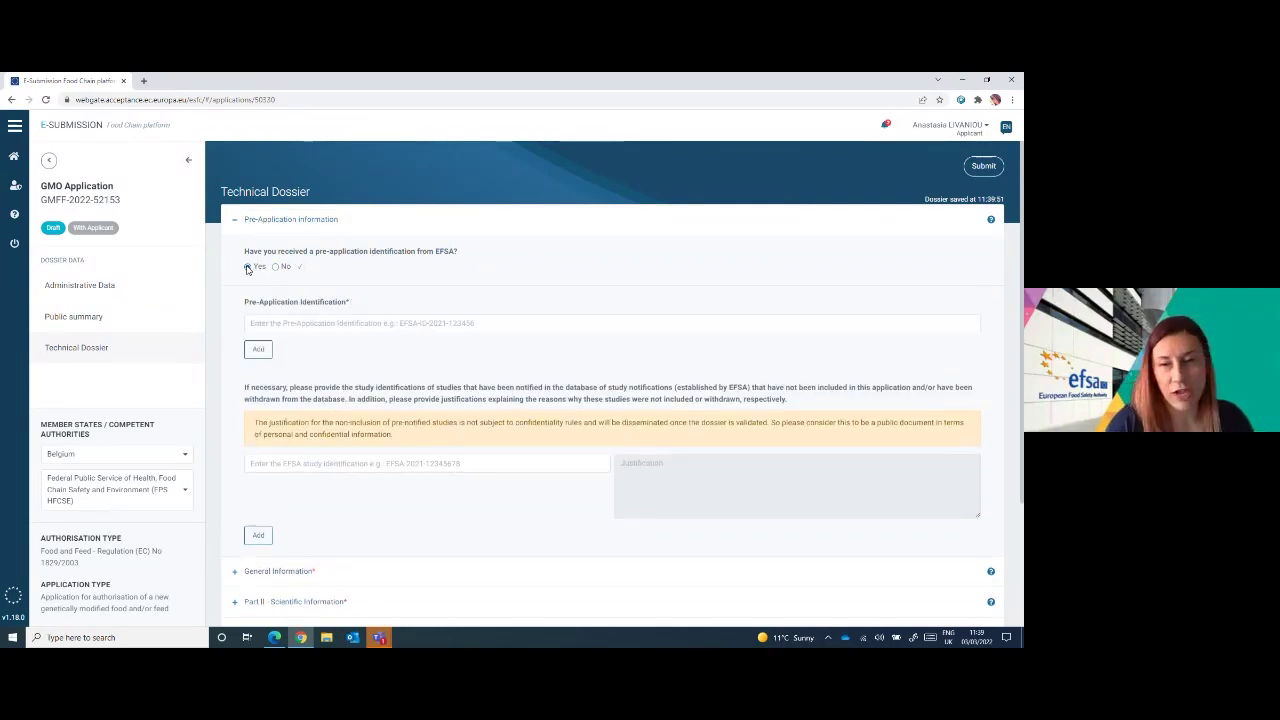
left_click(258, 349)
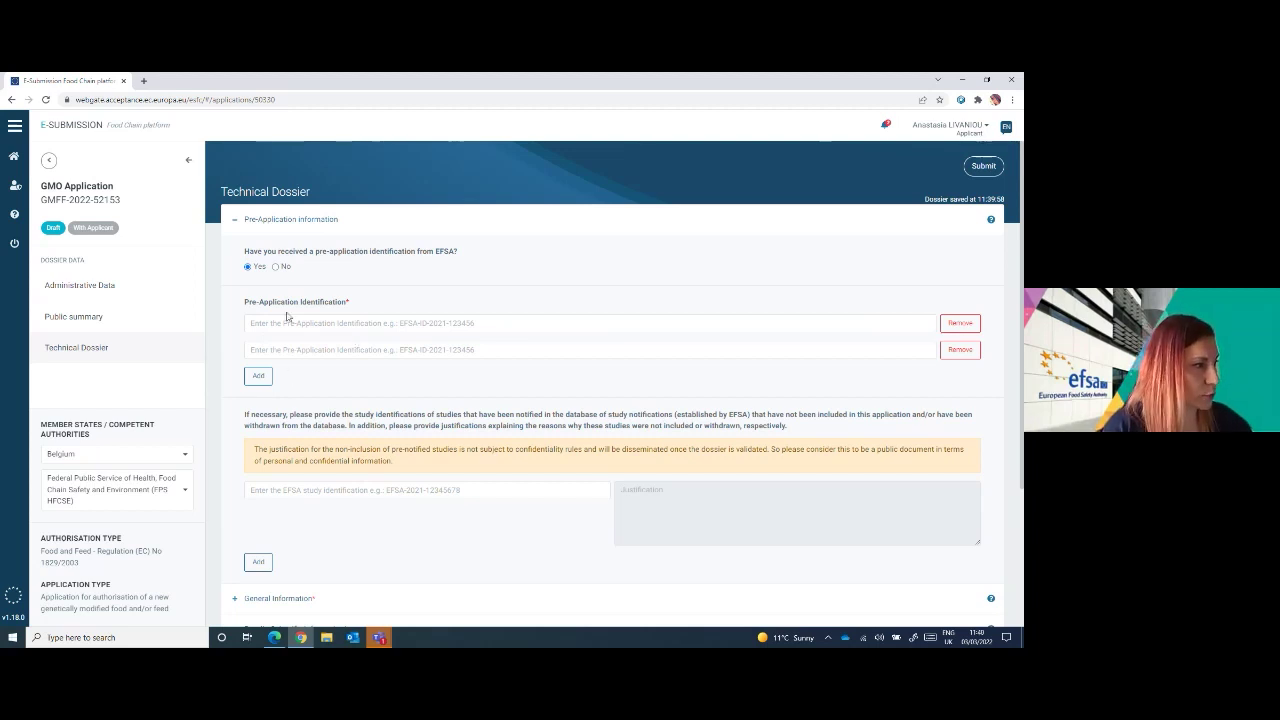
left_click(275, 267)
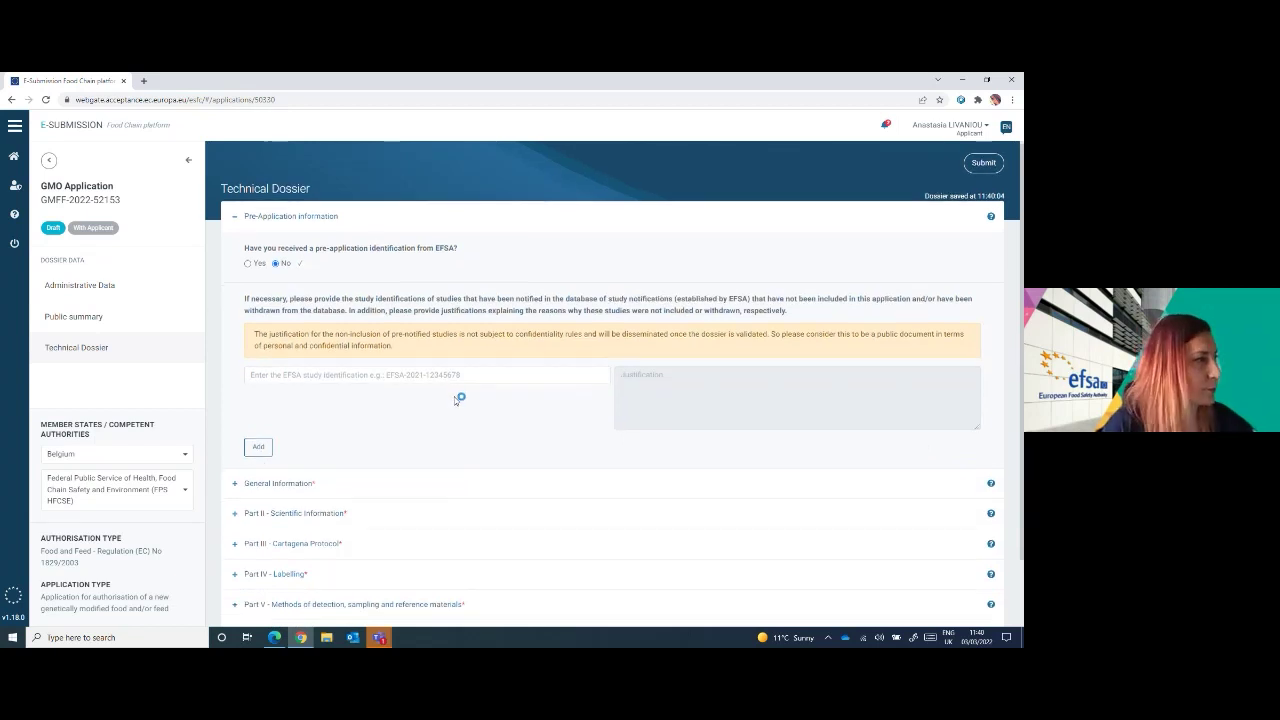
scroll(455, 400, "down", 1)
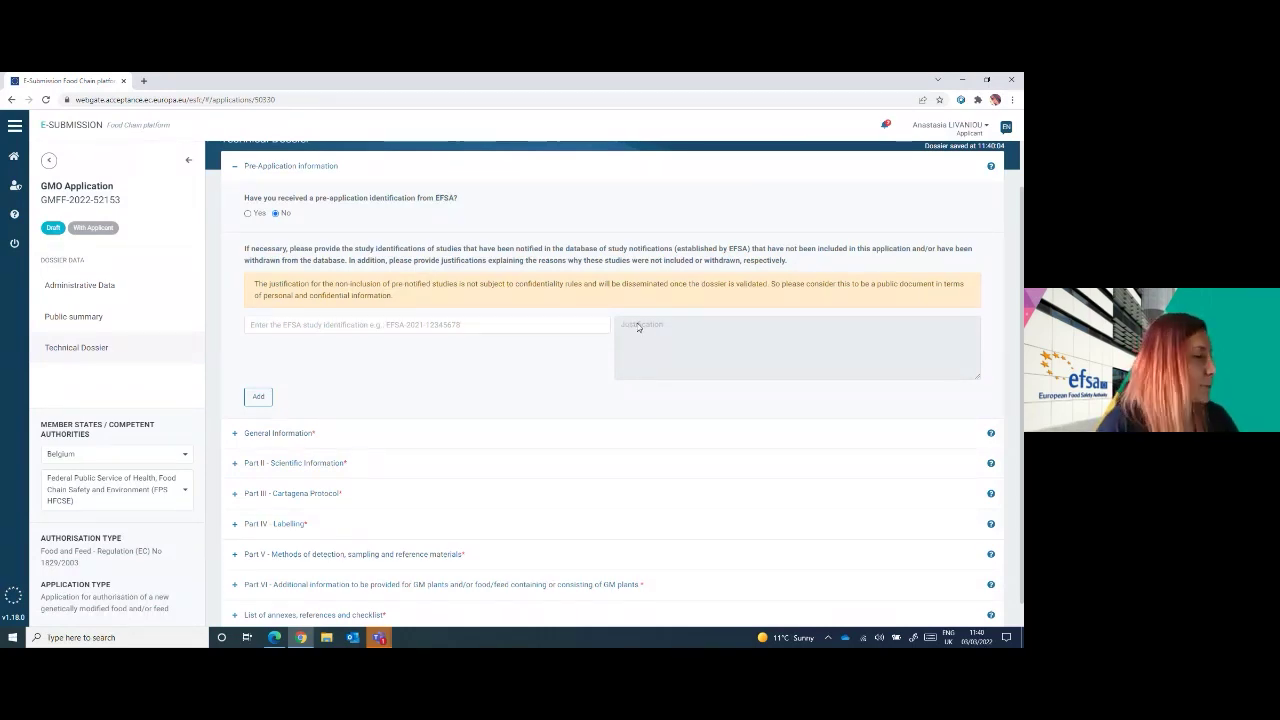
left_click(237, 170)
- Under Part II's hazard identification, upload Document.pdf to the information relating to the recipient or parental plants
left_click(235, 280)
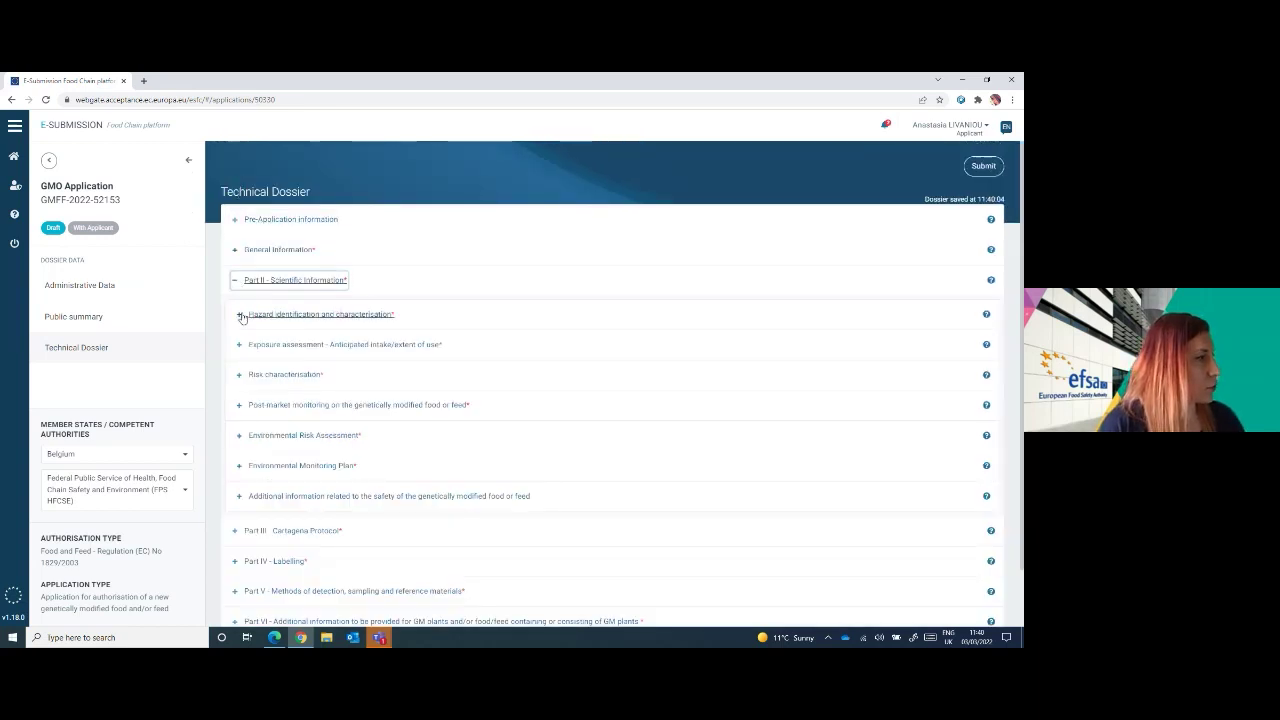
left_click(241, 316)
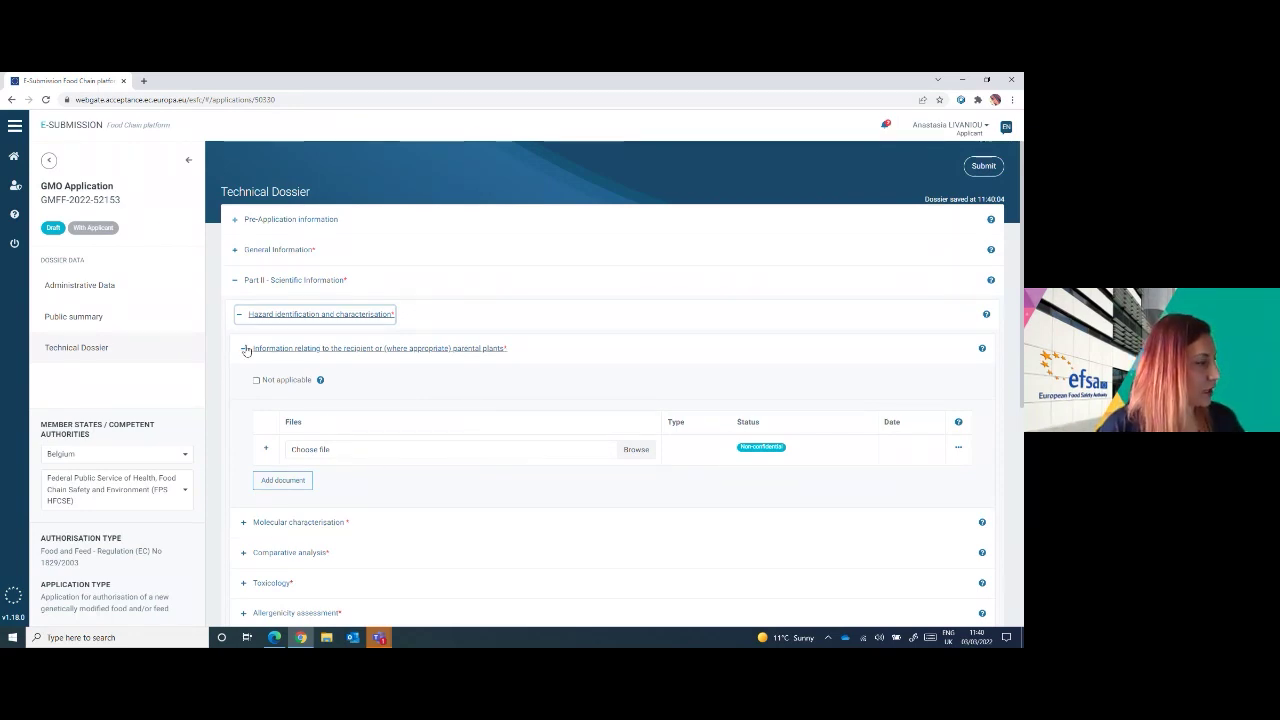
left_click(430, 450)
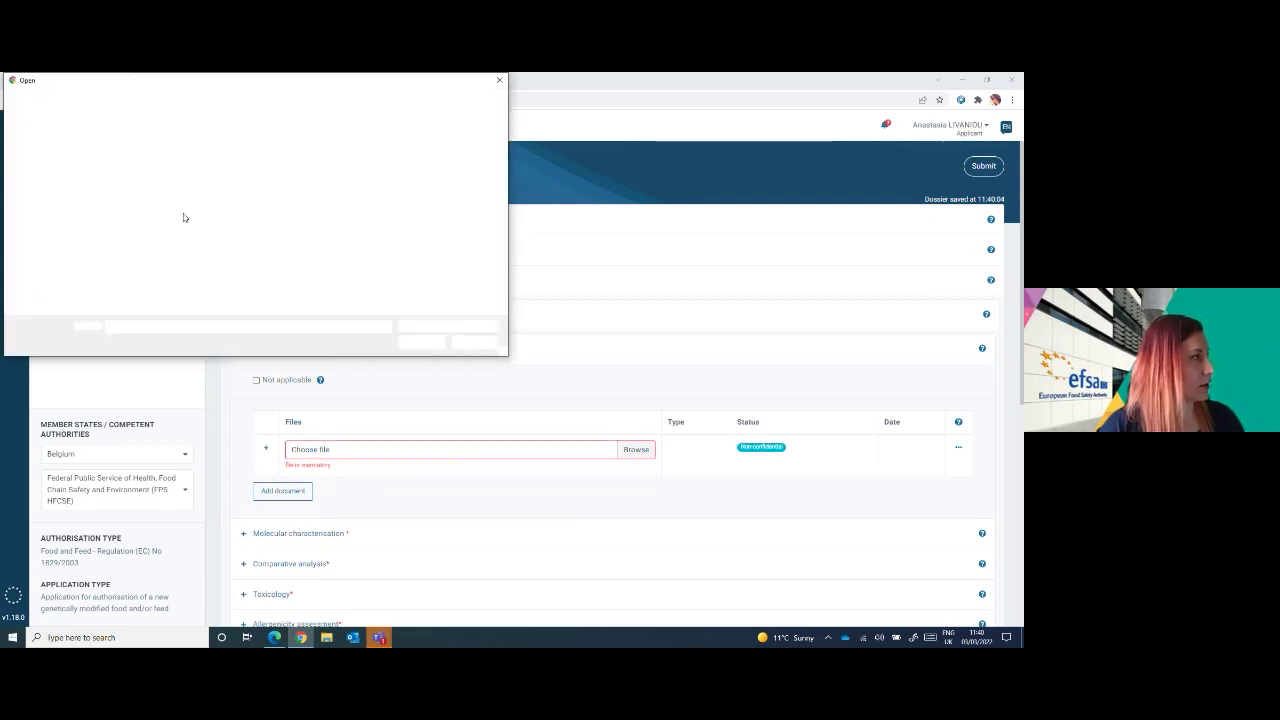
left_click(140, 174)
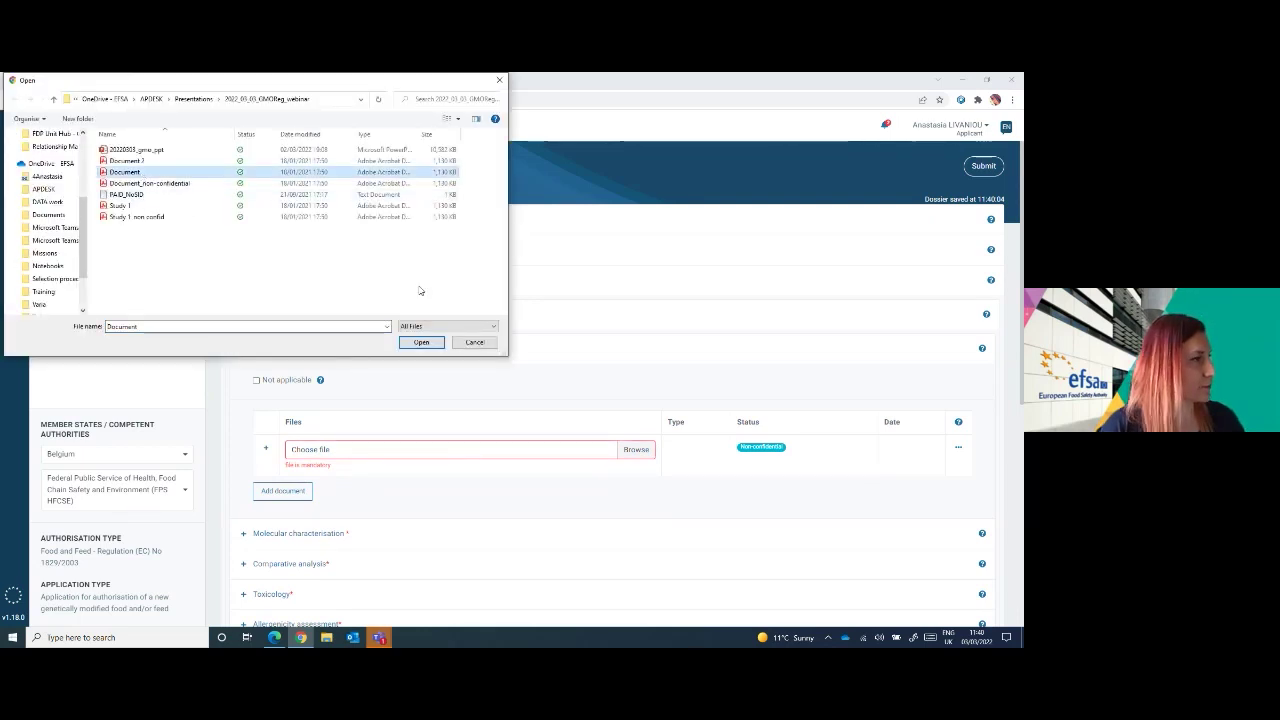
left_click(428, 342)
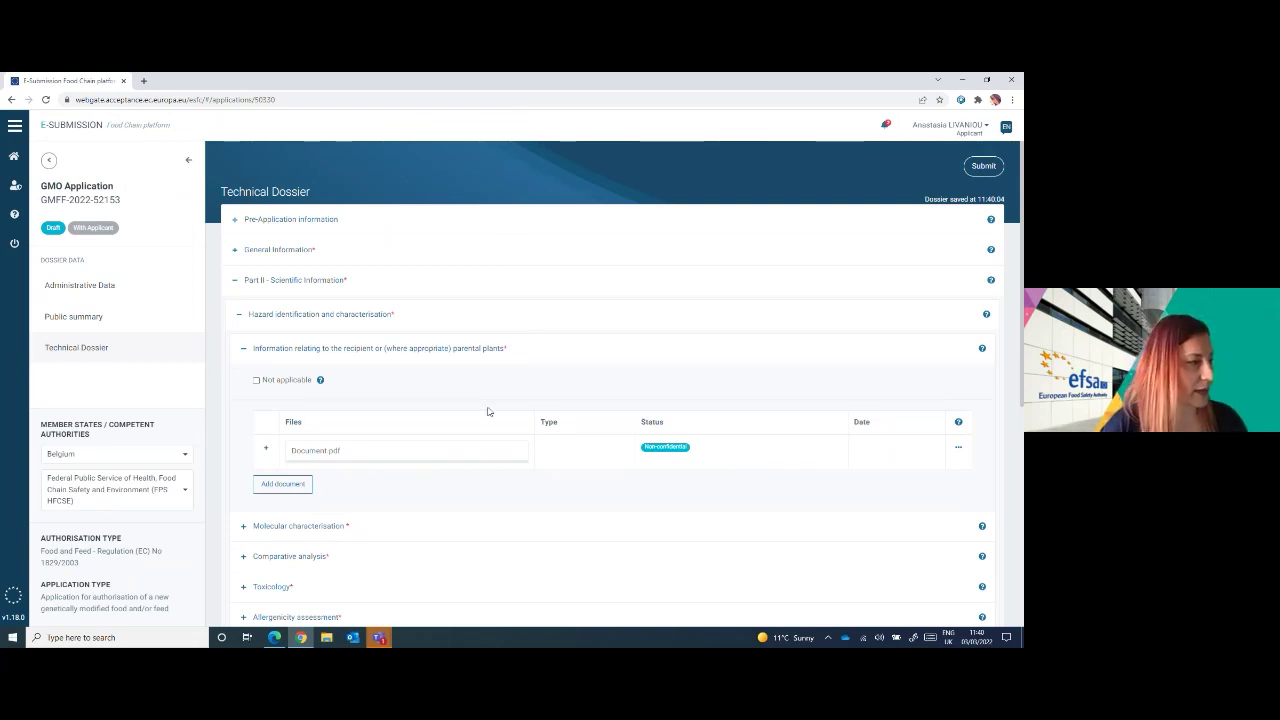
- Review the available document types, set Document.pdf's type to Technical dossier text, and collapse its details
scroll(477, 463, "down", 1)
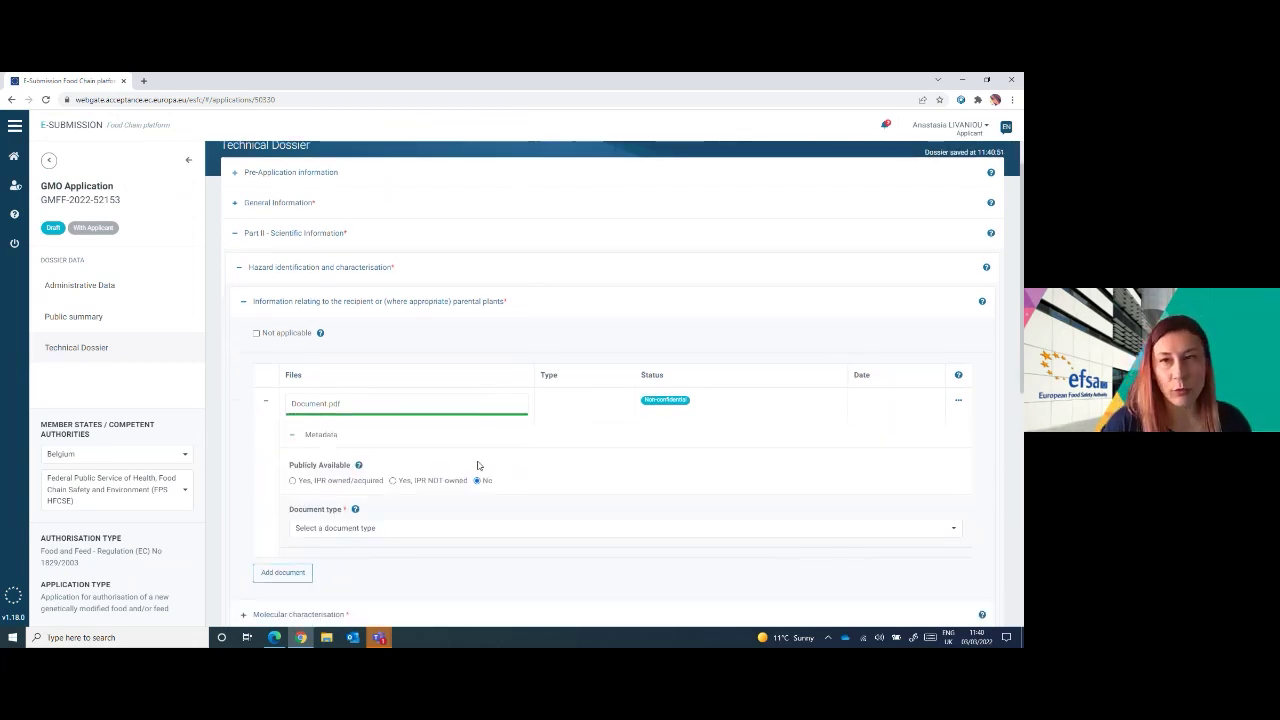
left_click(371, 514)
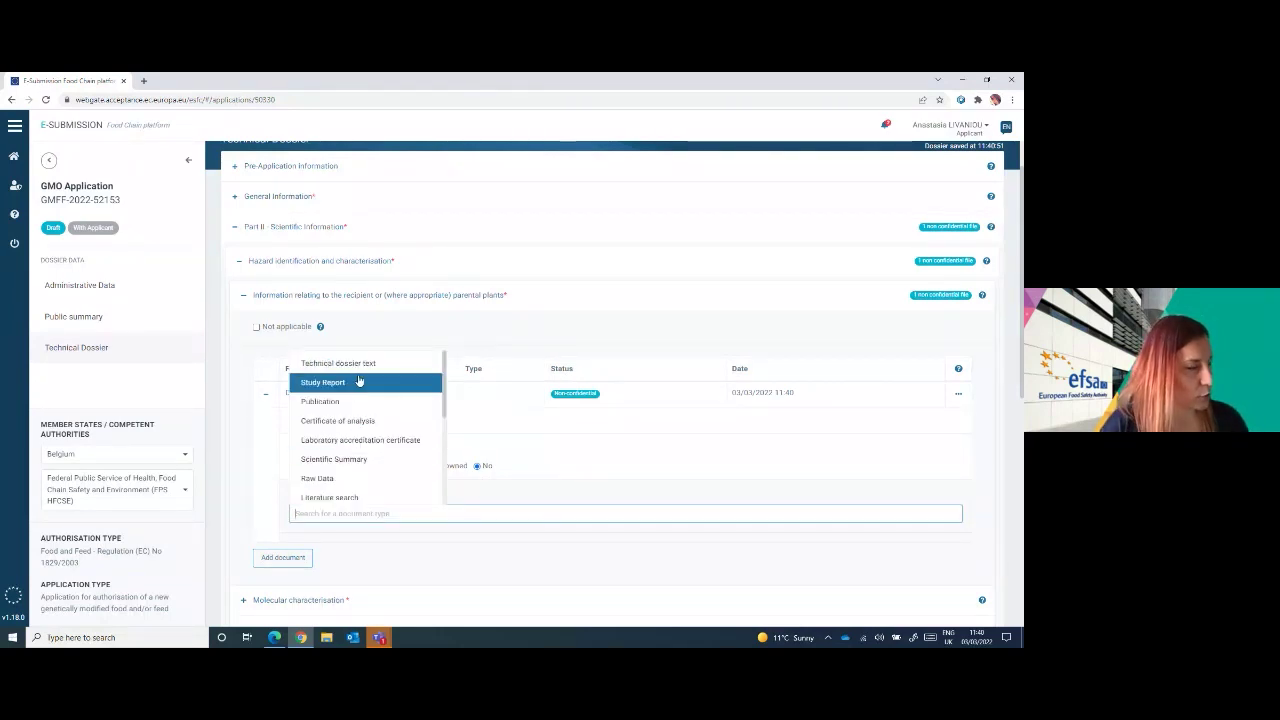
scroll(363, 400, "down", 1)
scroll(363, 400, "down", 2)
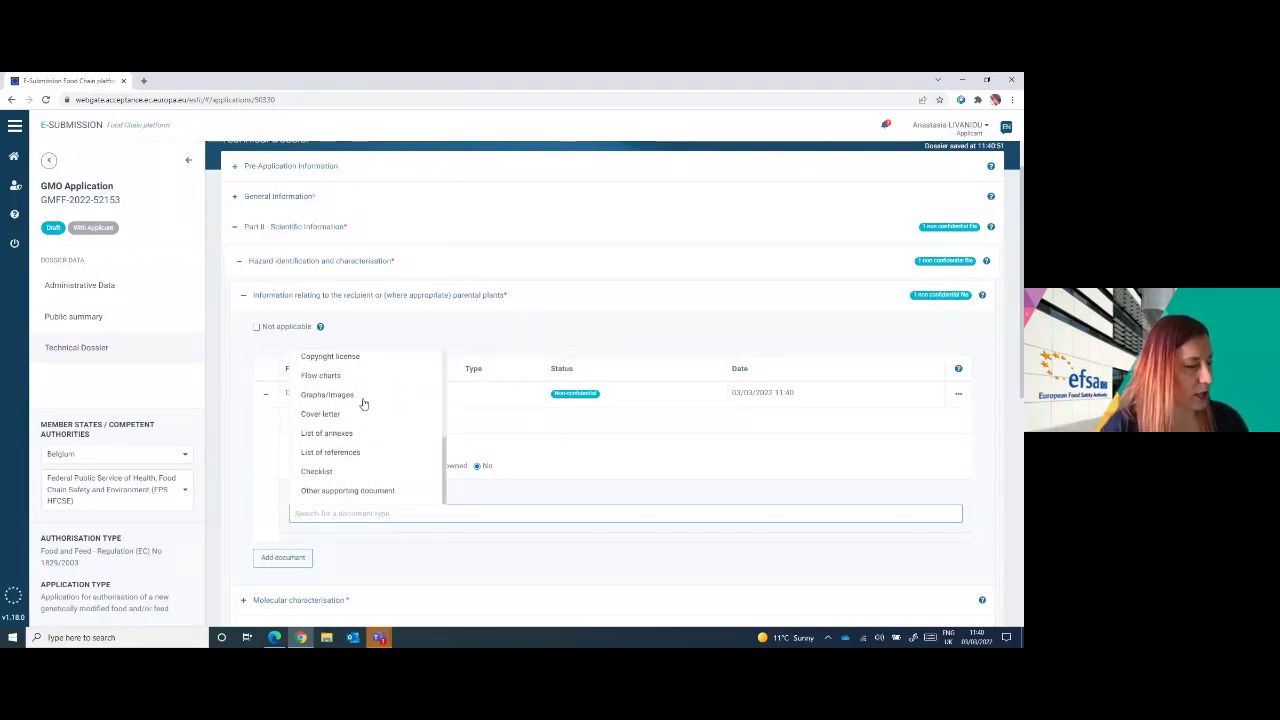
scroll(363, 403, "up", 3)
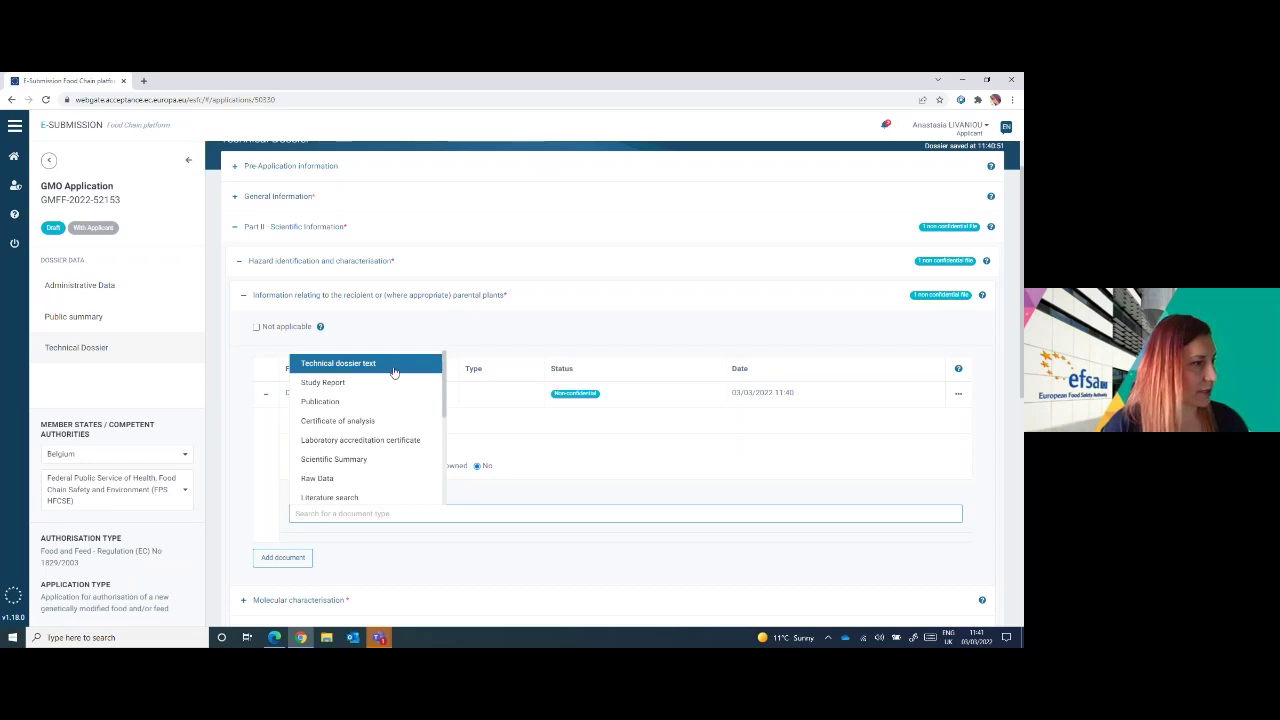
scroll(395, 388, "down", 5)
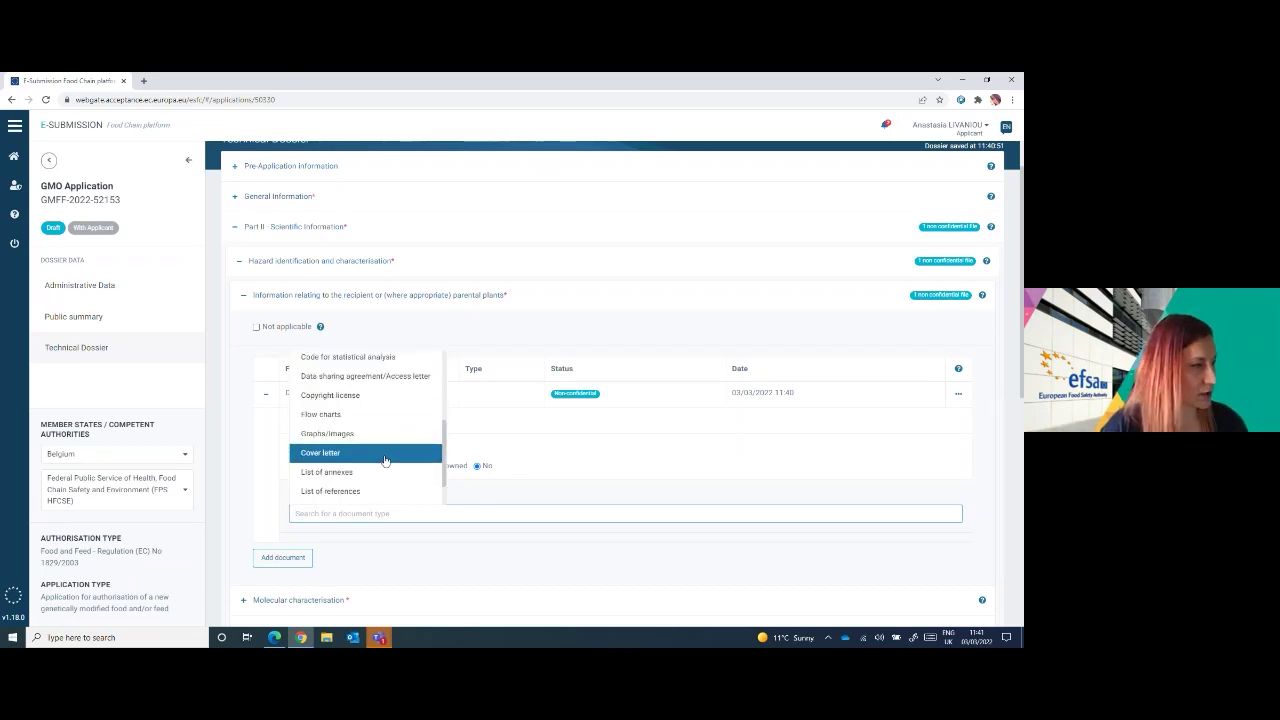
scroll(385, 460, "down", 1)
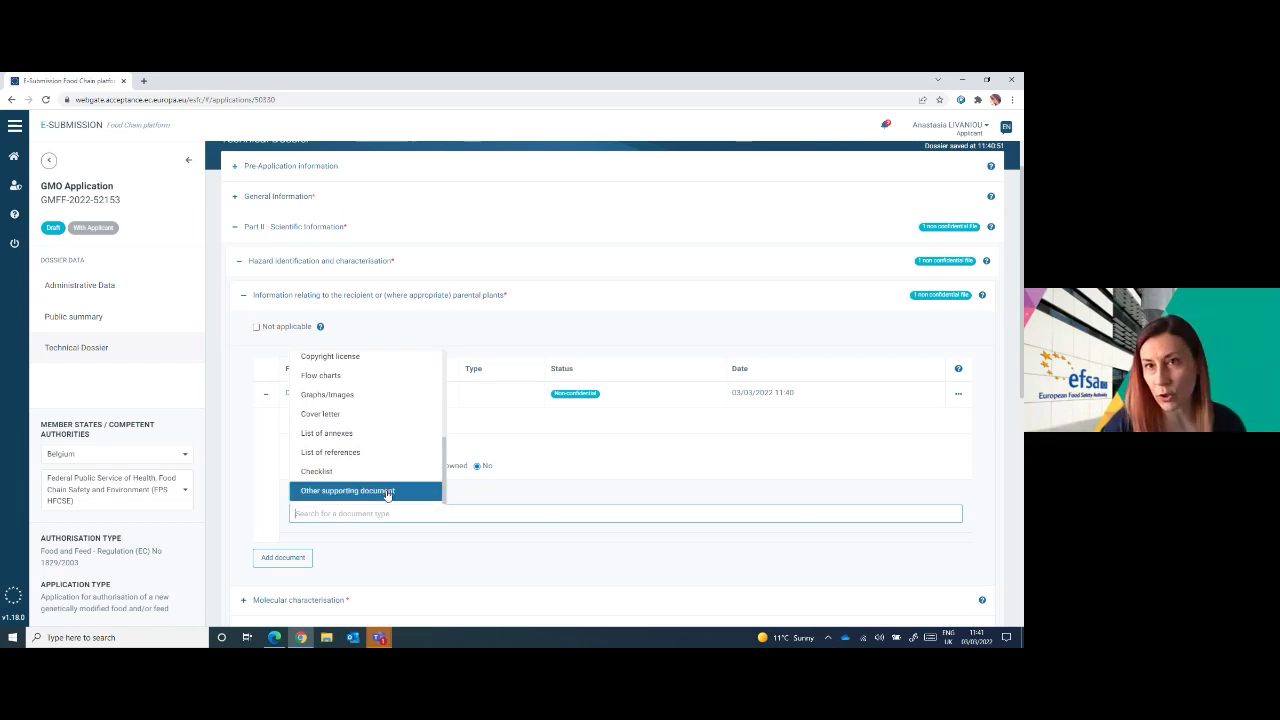
scroll(373, 442, "up", 5)
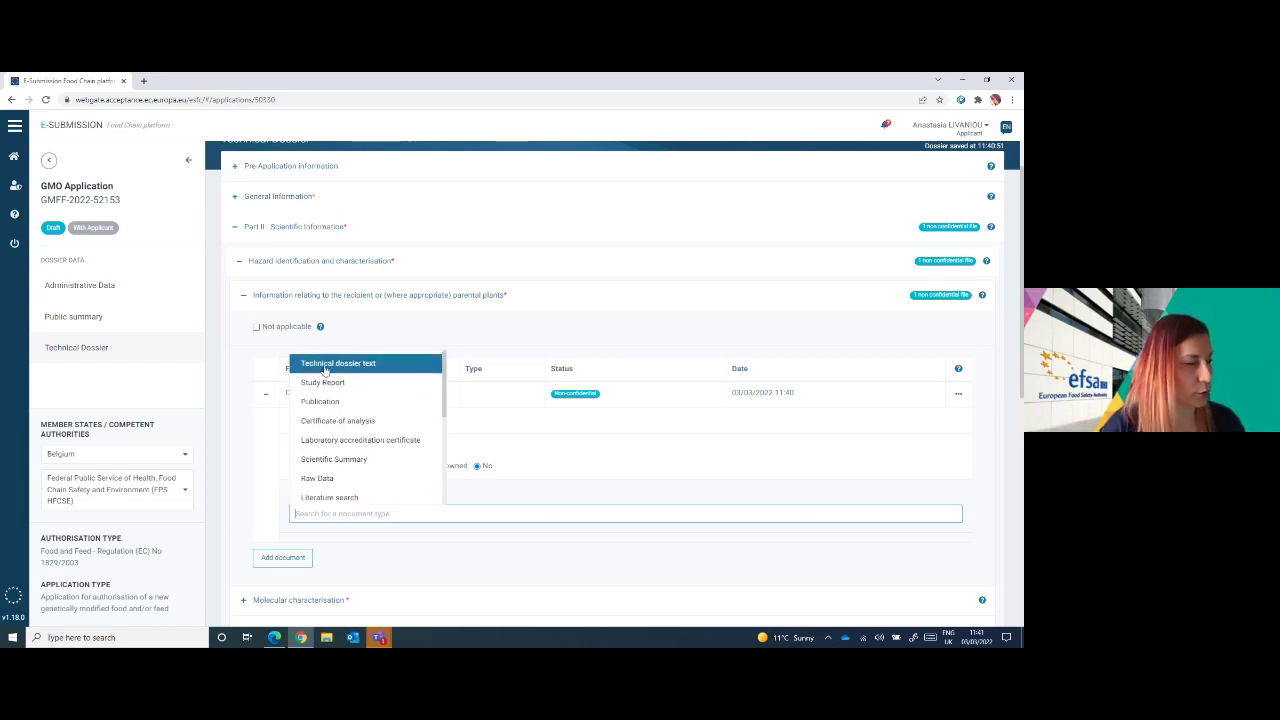
left_click(375, 366)
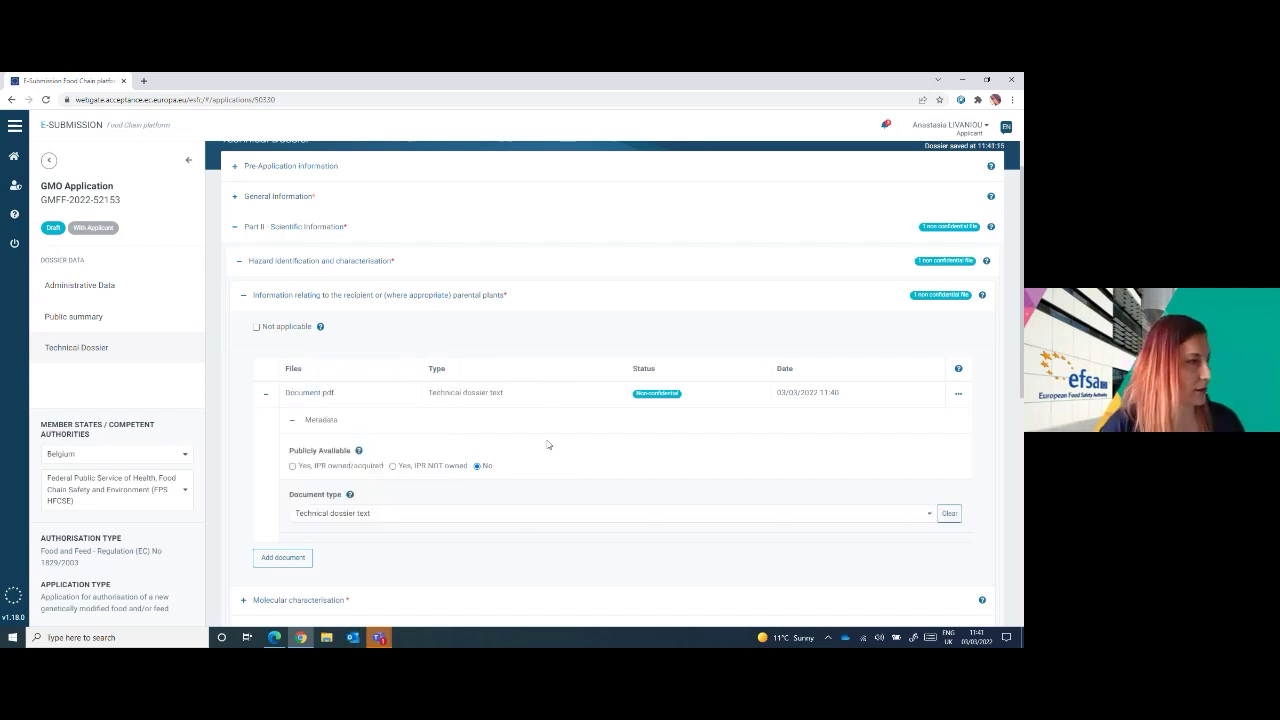
left_click(265, 393)
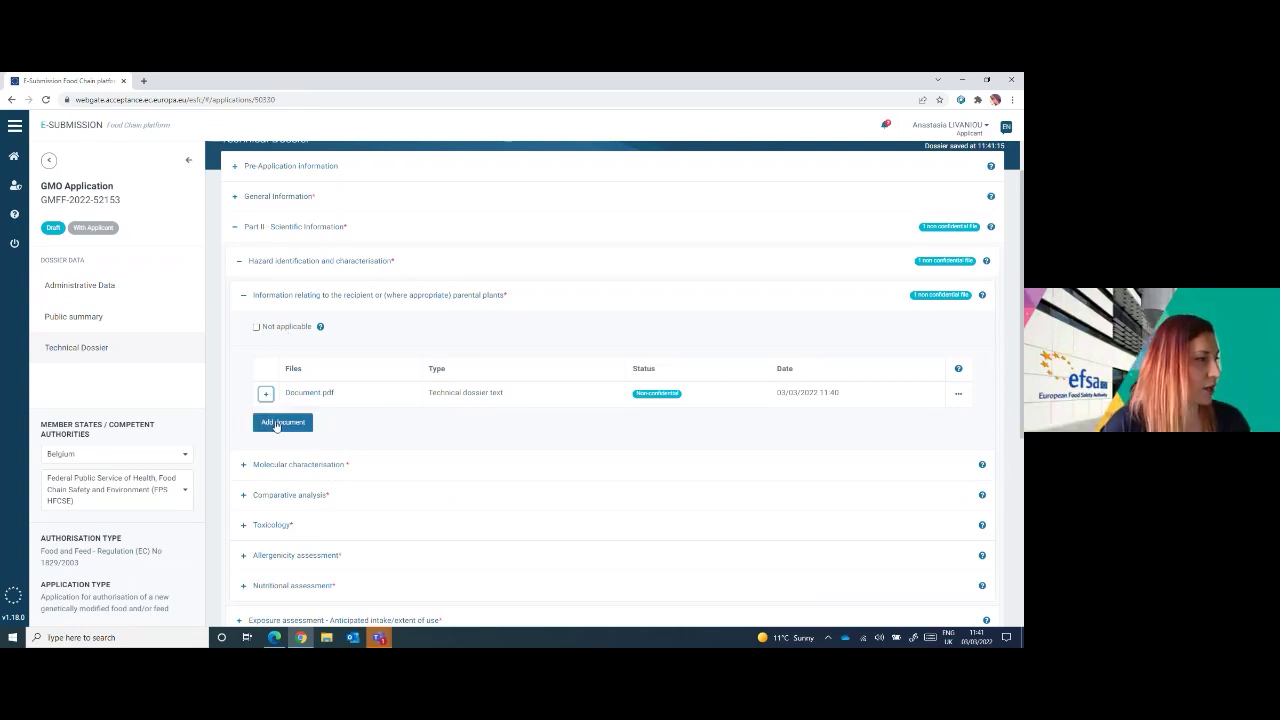
- Add Study 1.pdf as a second document for the recipient or parental plants and set its document type to Study Report
left_click(276, 424)
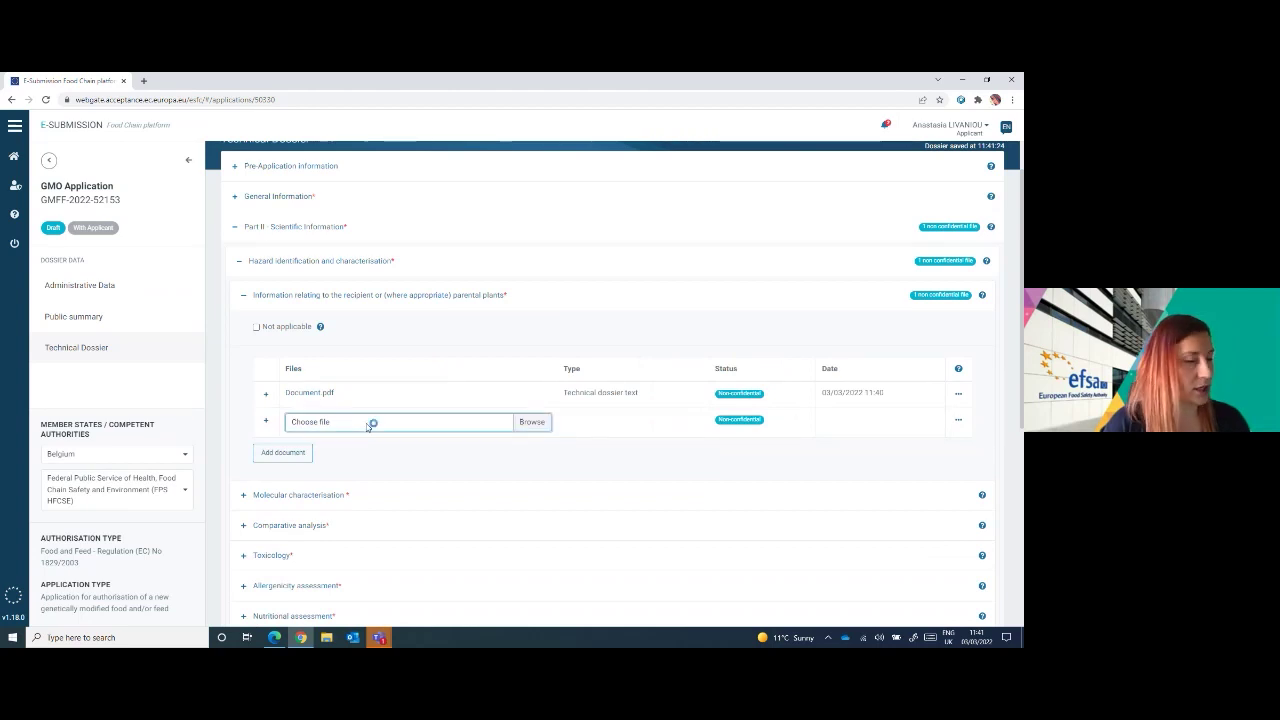
left_click(367, 426)
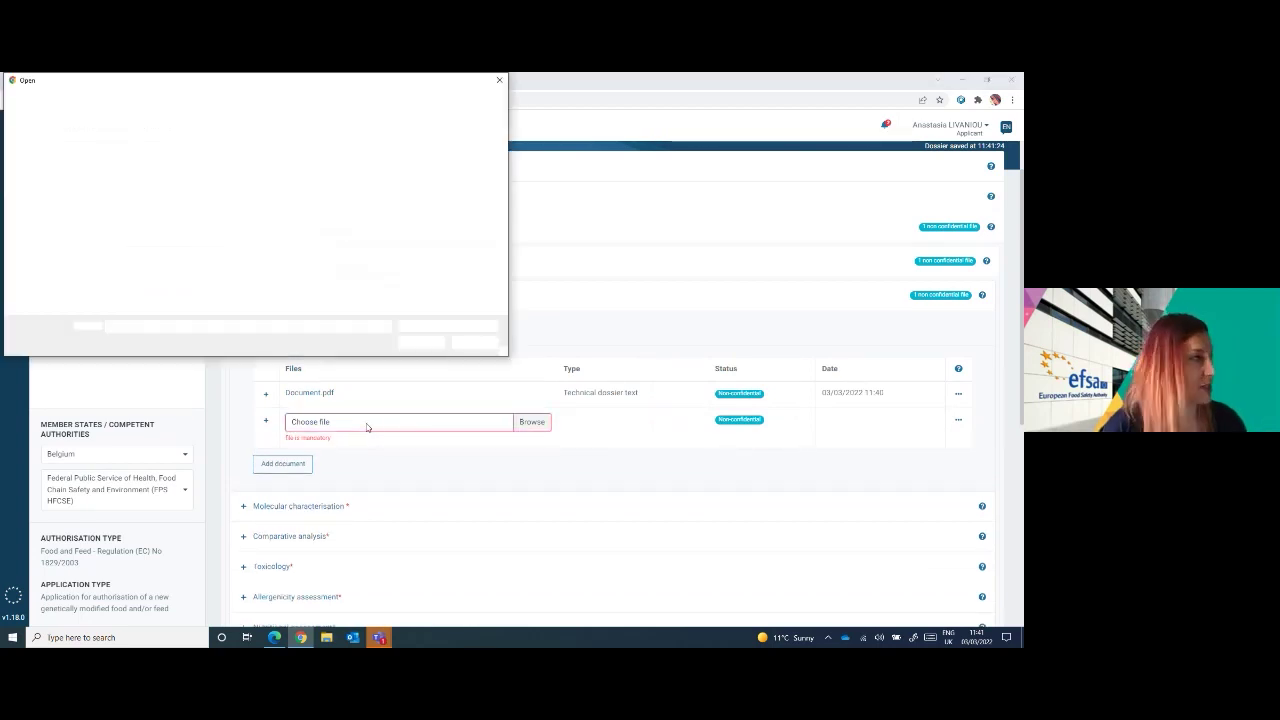
left_click(130, 207)
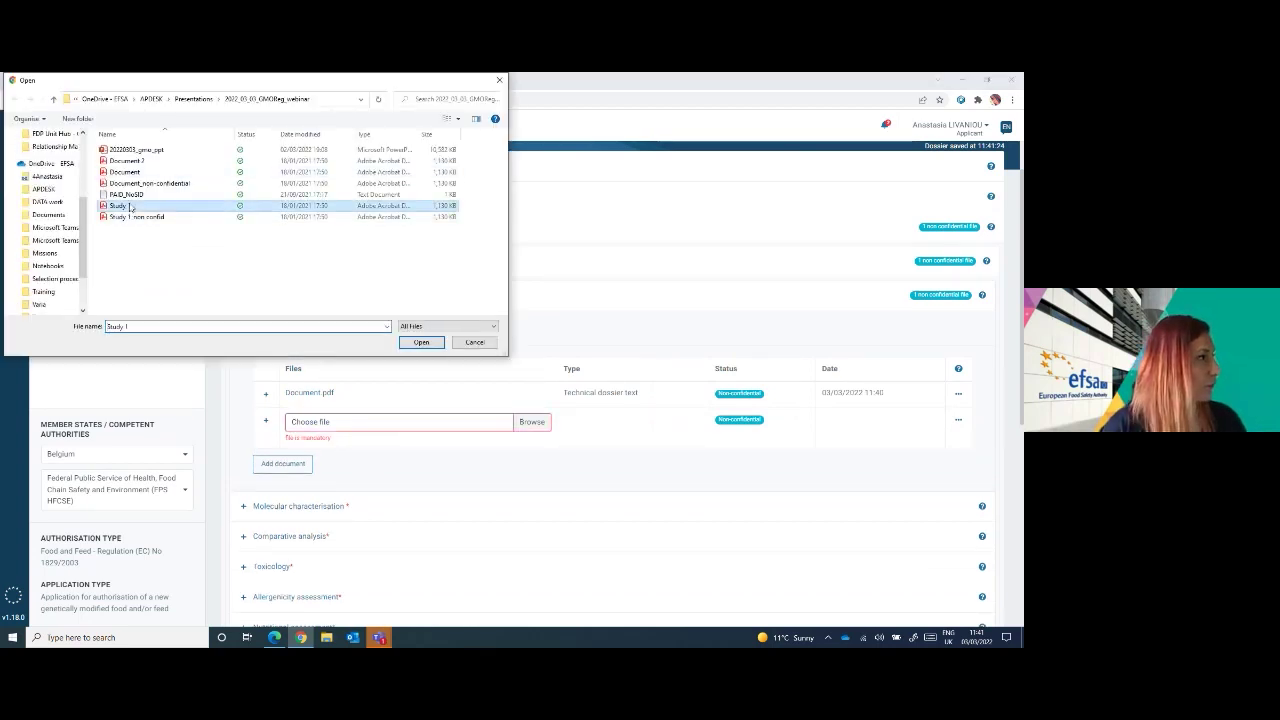
left_click(423, 342)
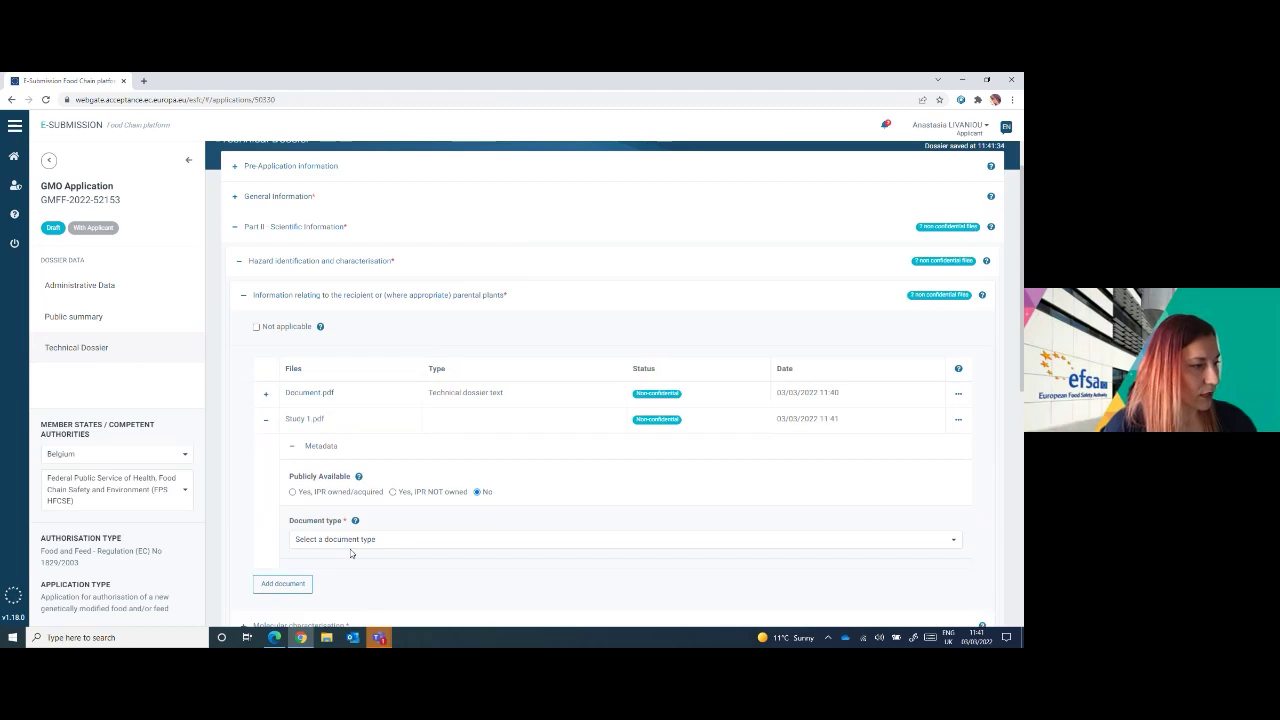
left_click(351, 541)
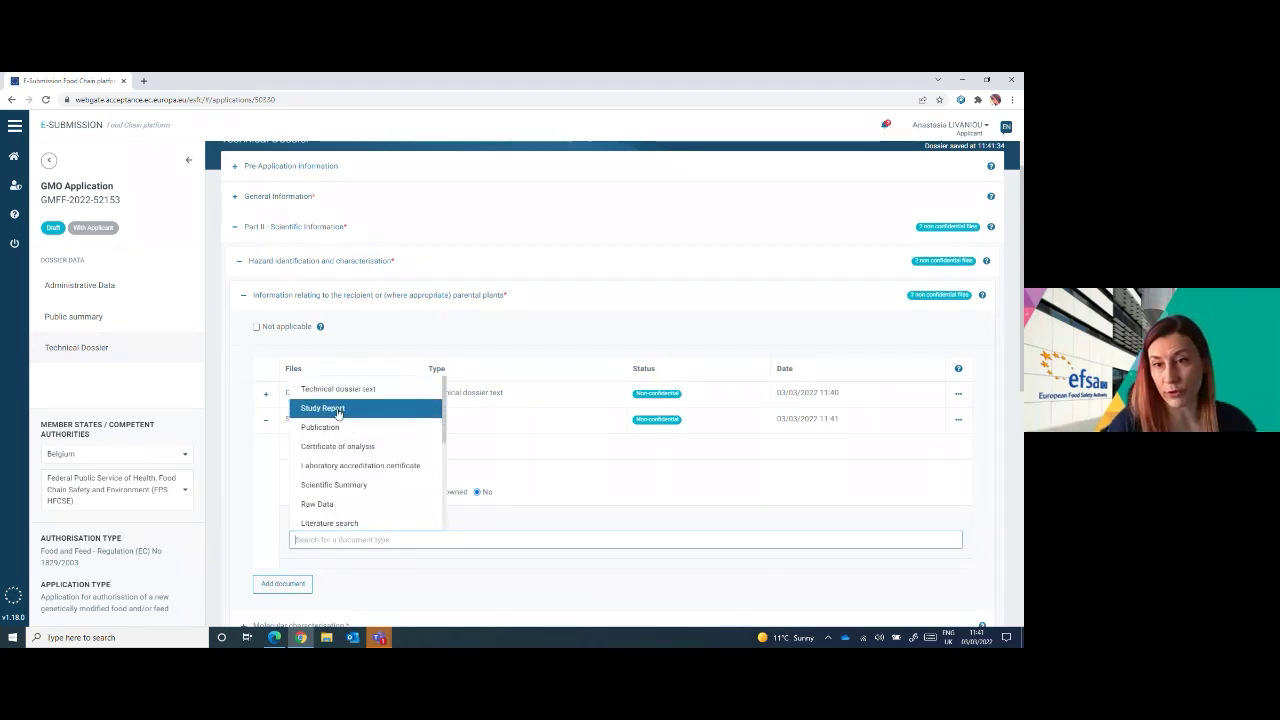
left_click(338, 410)
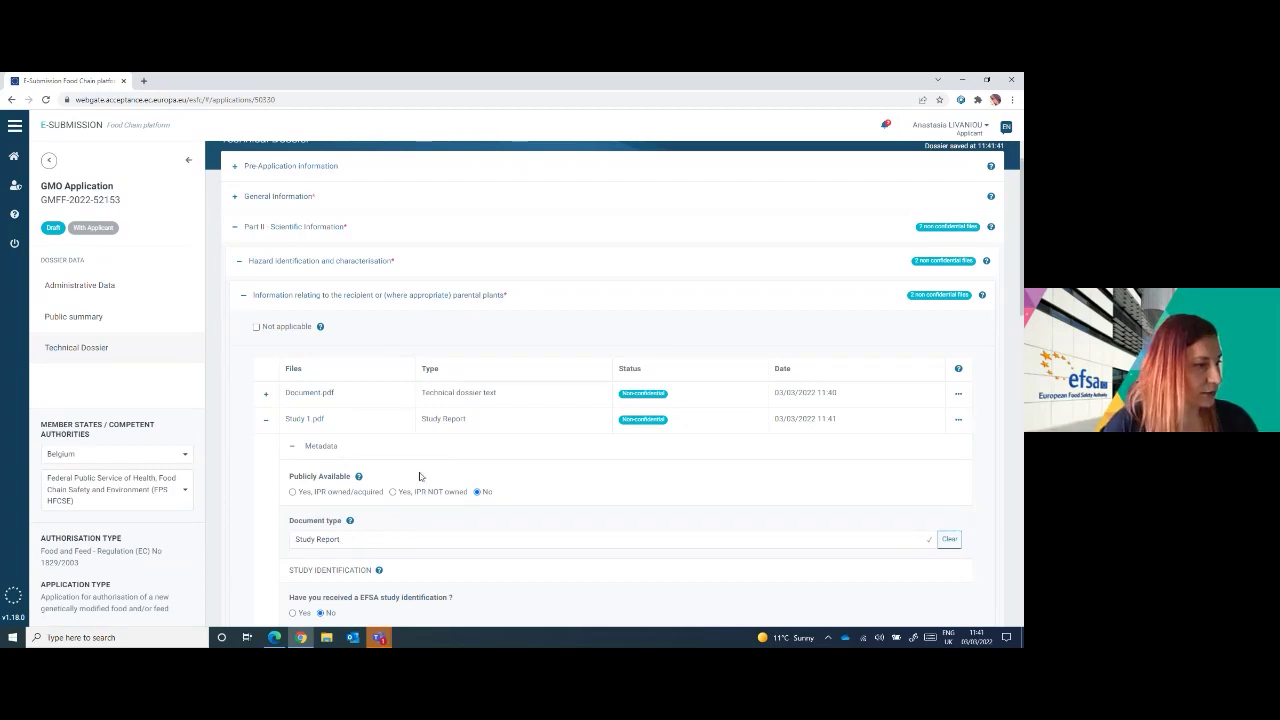
- Examine the study identification and study details fields in Study 1.pdf's metadata, then collapse and reopen the metadata
scroll(419, 476, "down", 3)
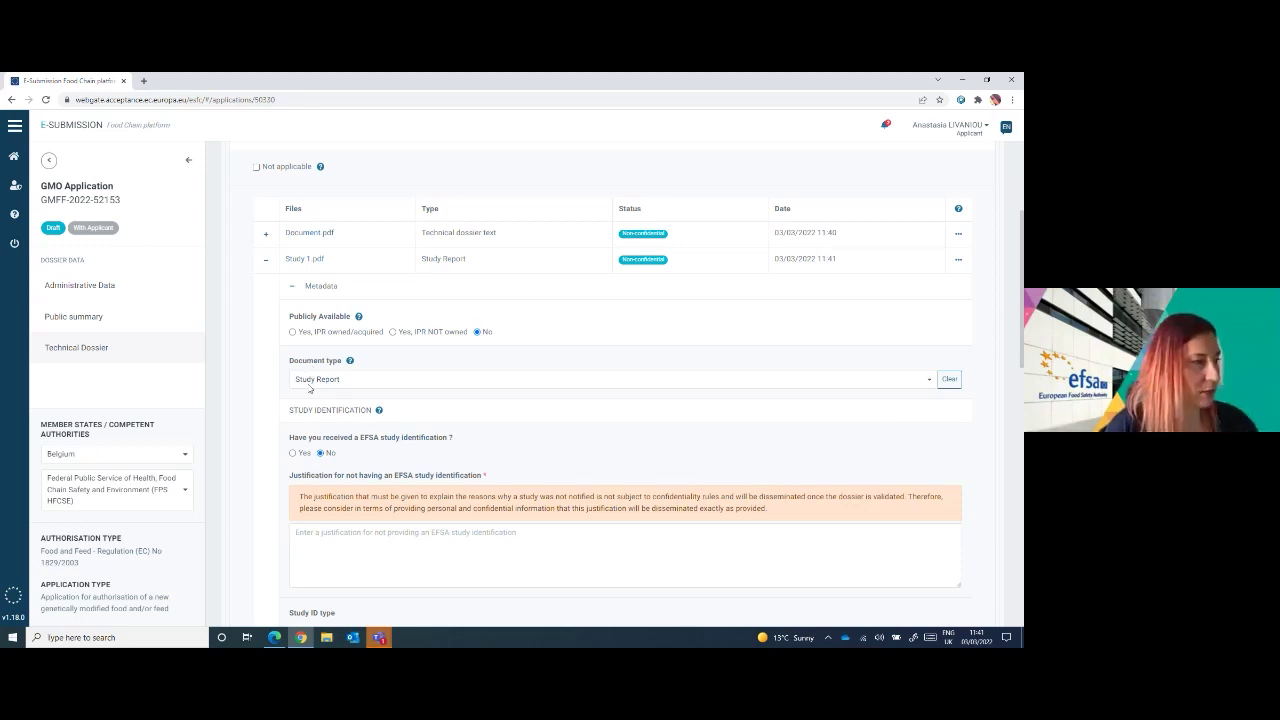
scroll(423, 430, "down", 1)
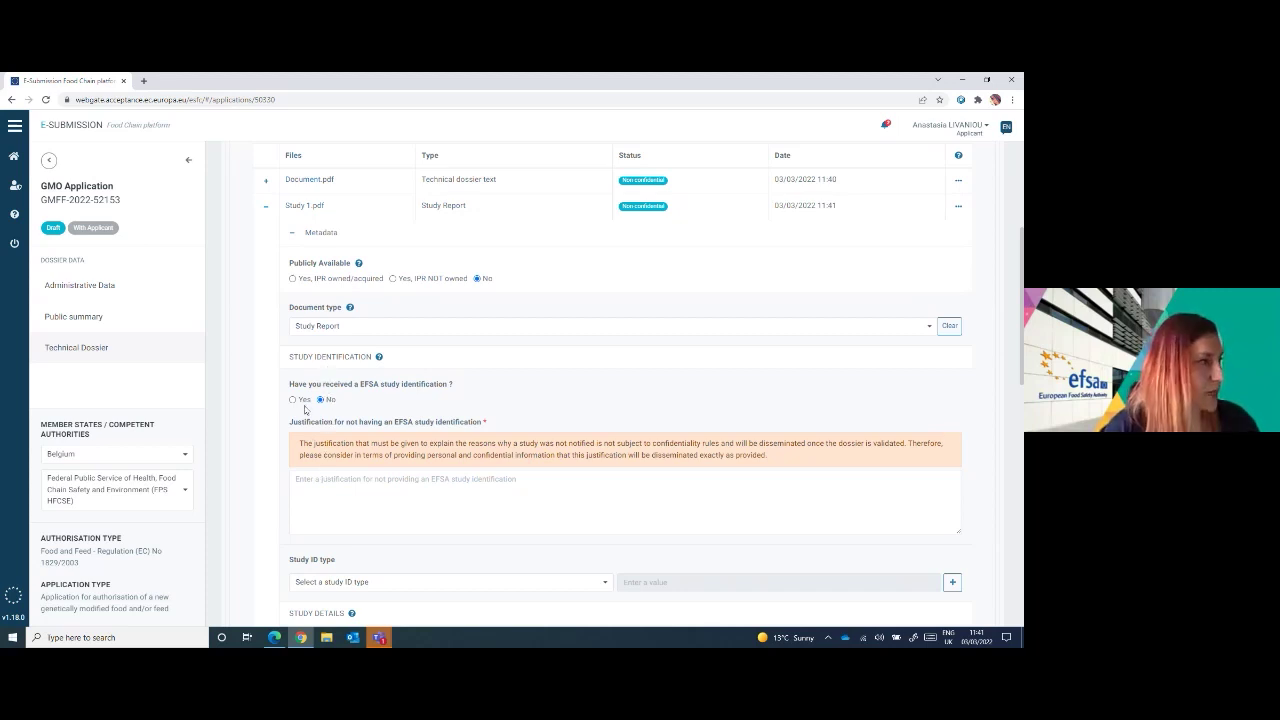
scroll(311, 368, "up", 1)
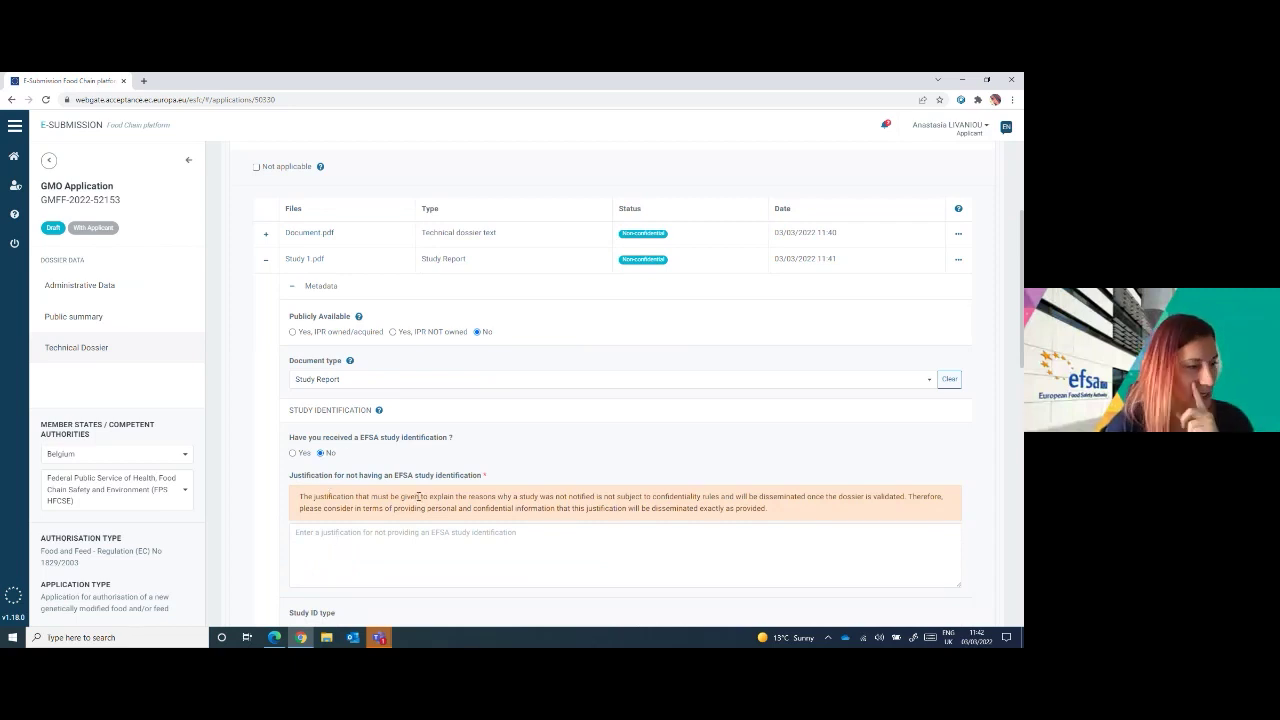
scroll(418, 496, "down", 2)
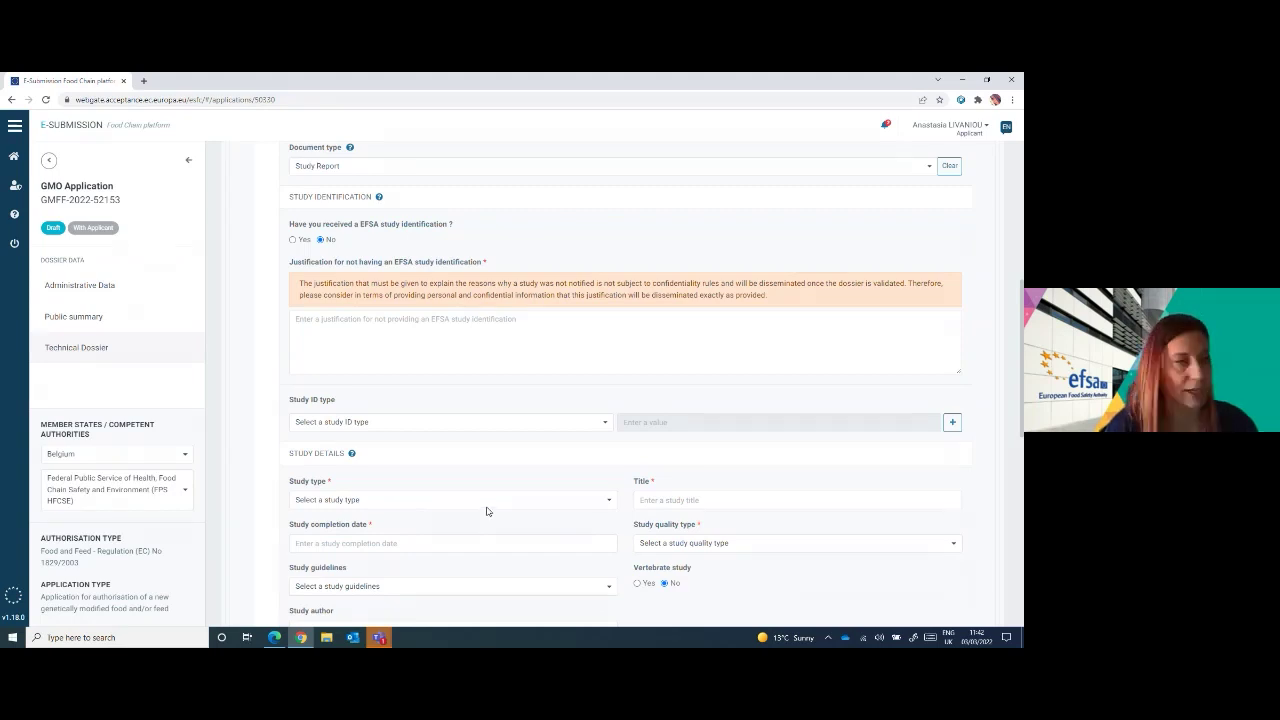
scroll(486, 511, "up", 3)
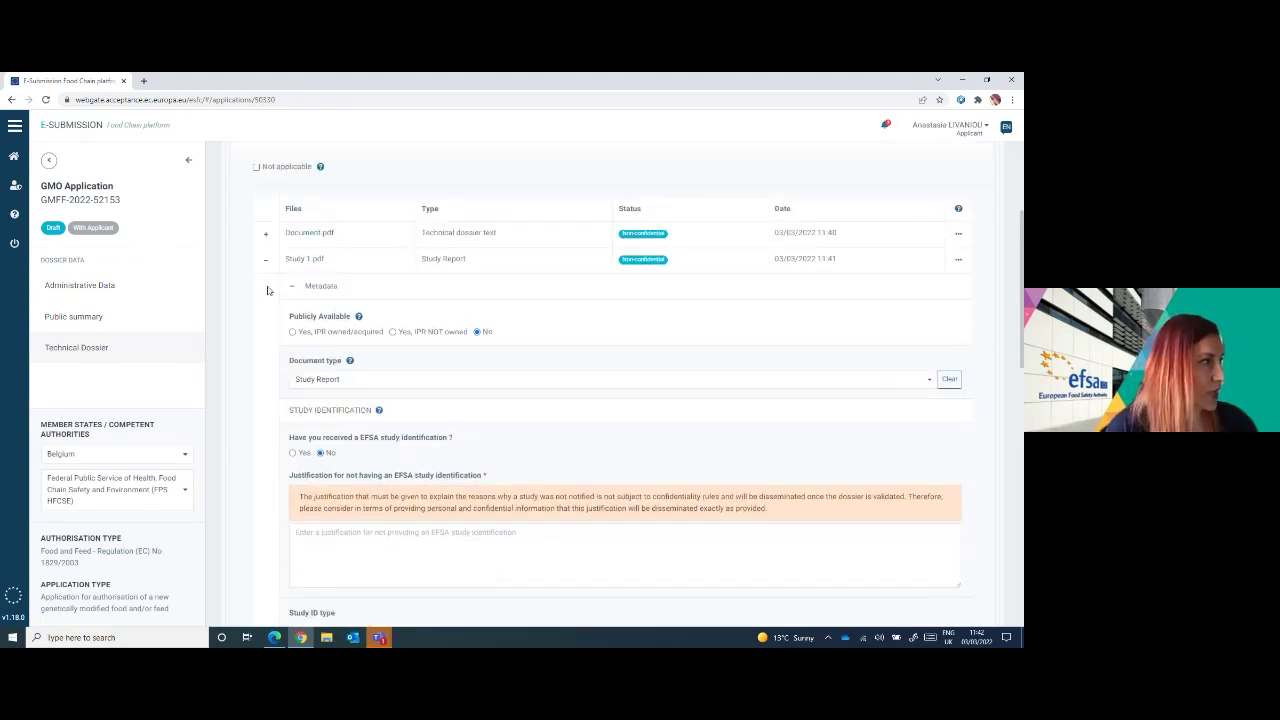
left_click(292, 287)
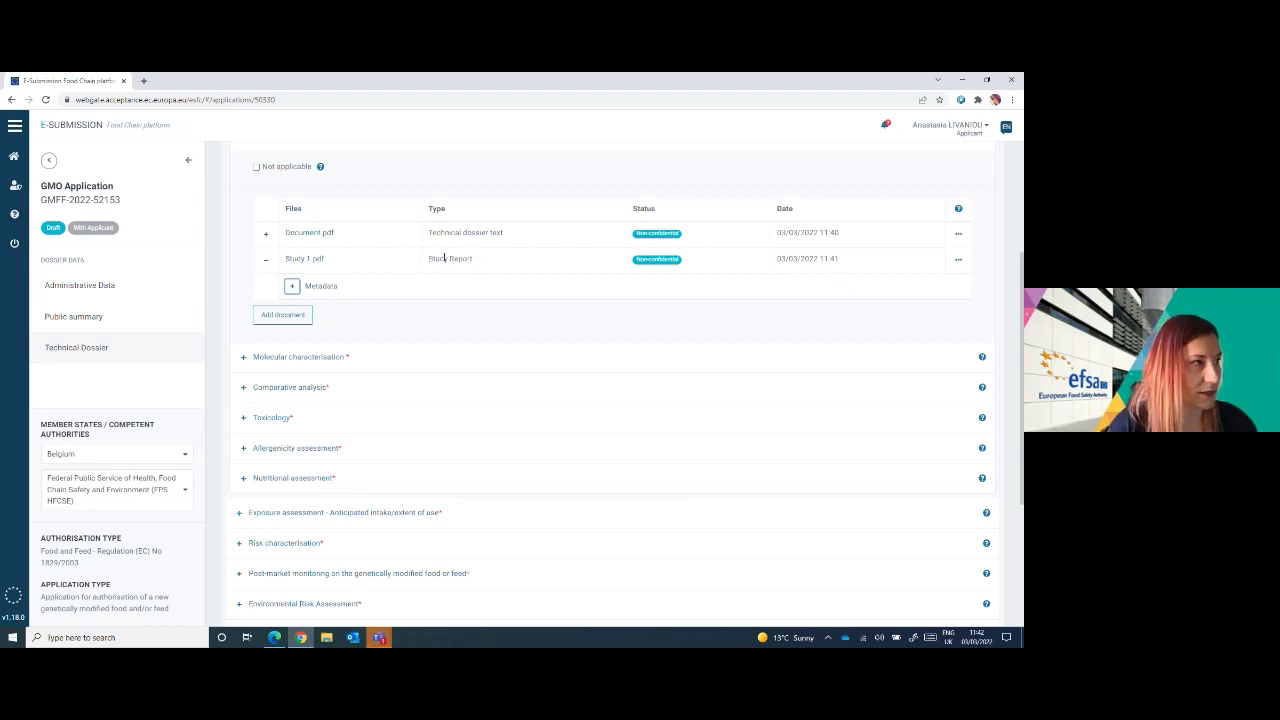
left_click(291, 287)
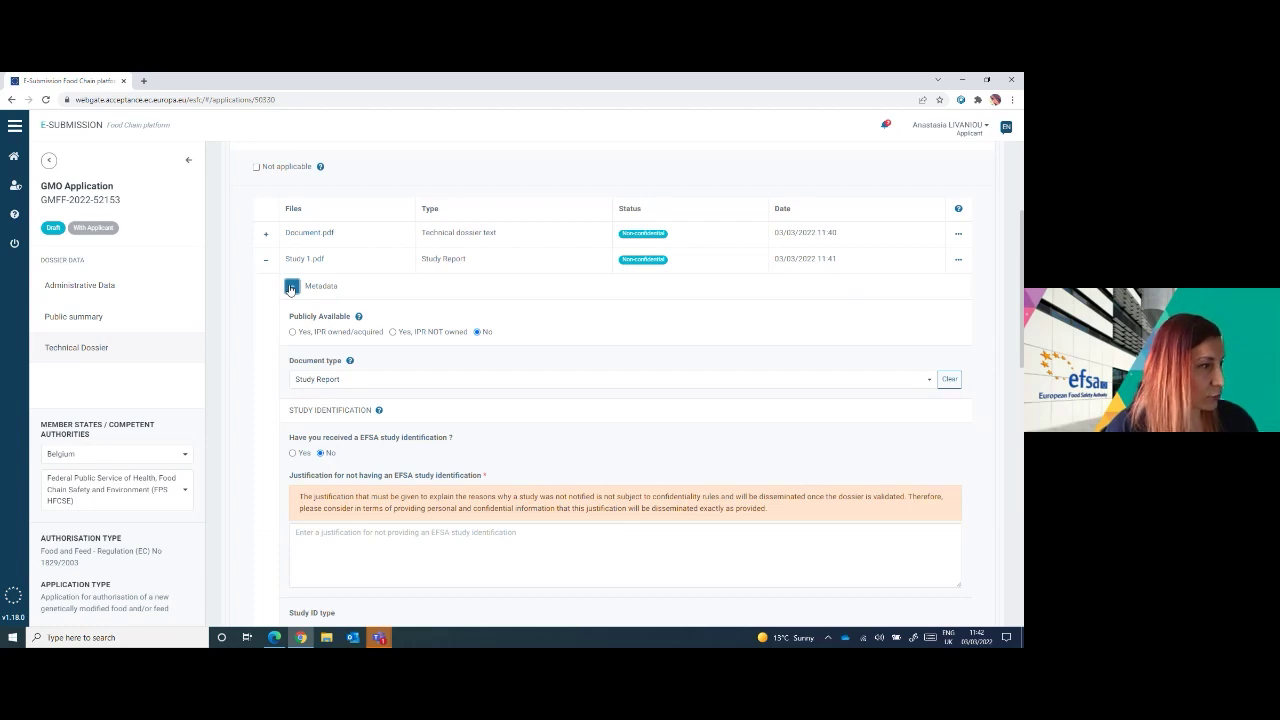
- Read the Document type help, highlighting the definition of a study report, then close it and collapse Study 1.pdf's details
left_click(349, 362)
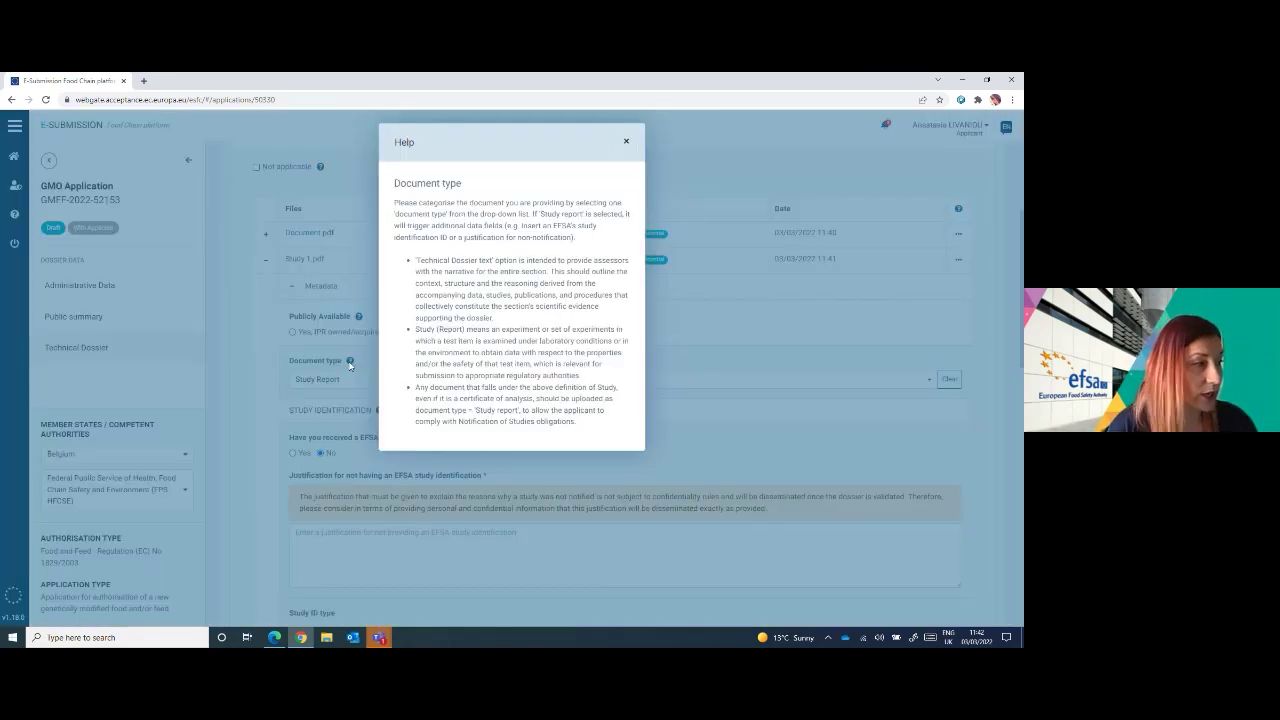
left_click_drag(419, 332, 589, 385)
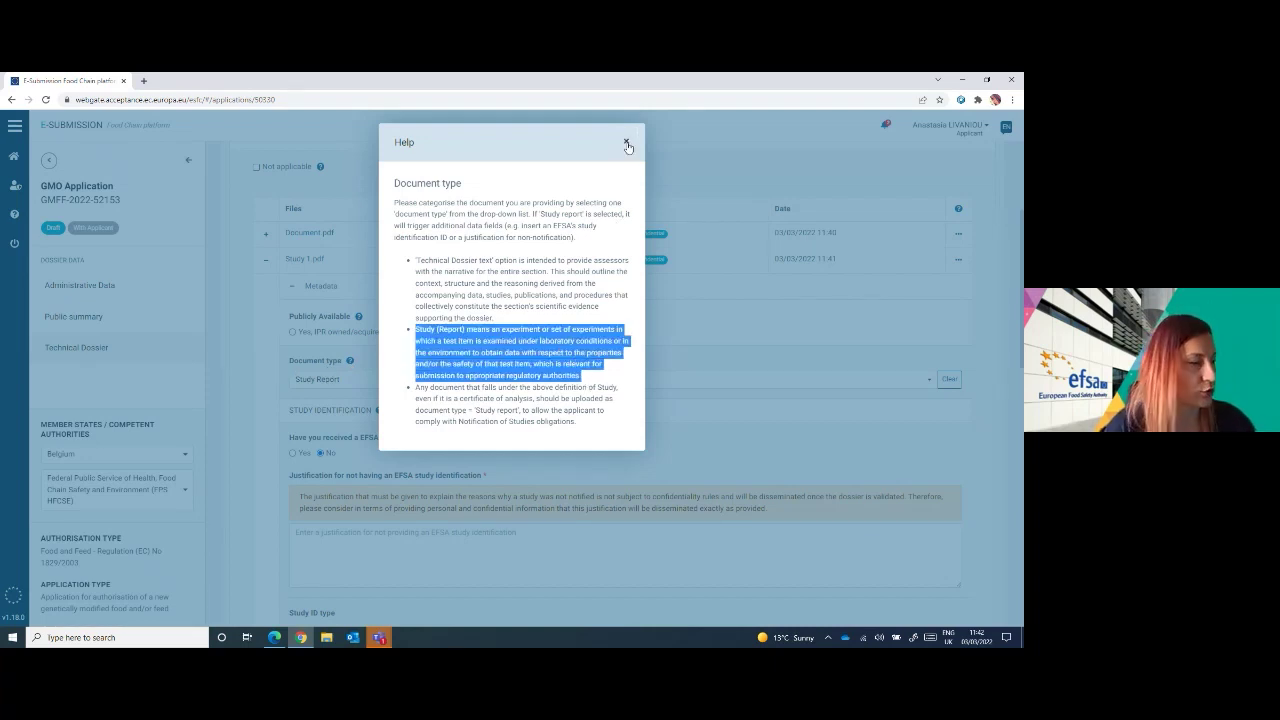
left_click(627, 146)
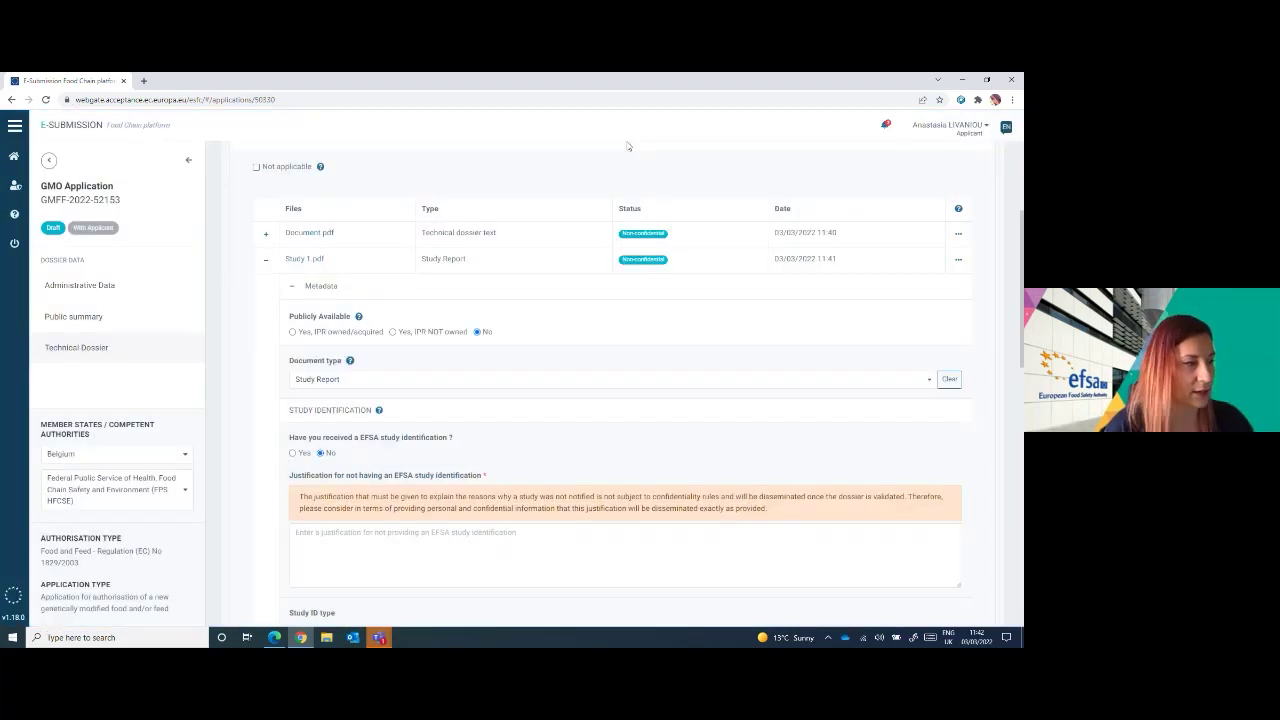
left_click(266, 260)
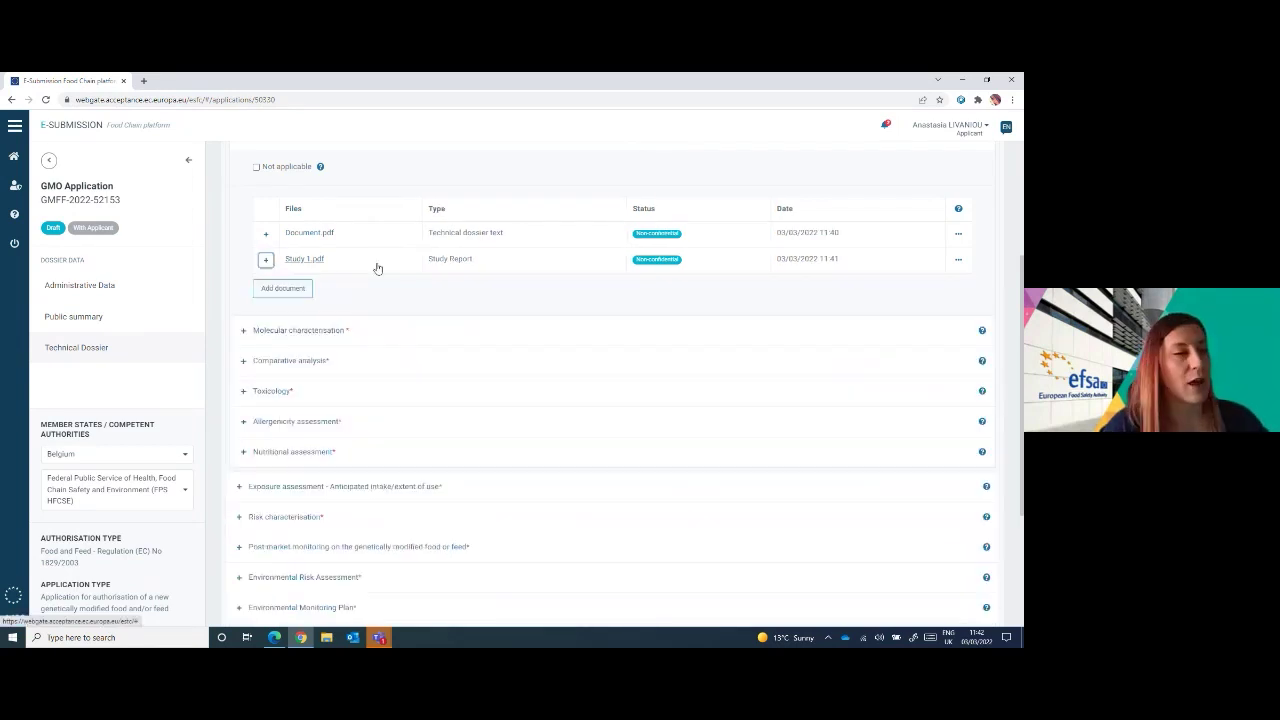
- Request confidentiality treatment for Study 1.pdf in the recipient or parental plants section
scroll(386, 414, "down", 1)
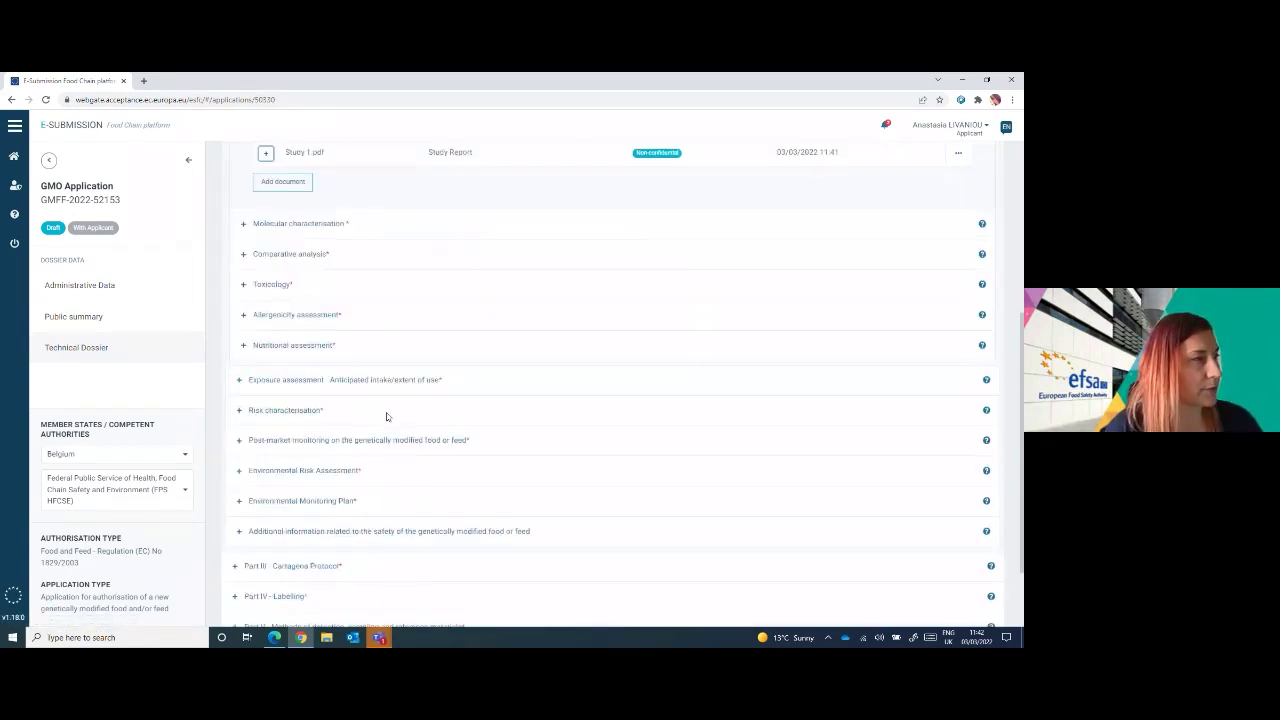
scroll(386, 414, "up", 1)
scroll(386, 416, "up", 1)
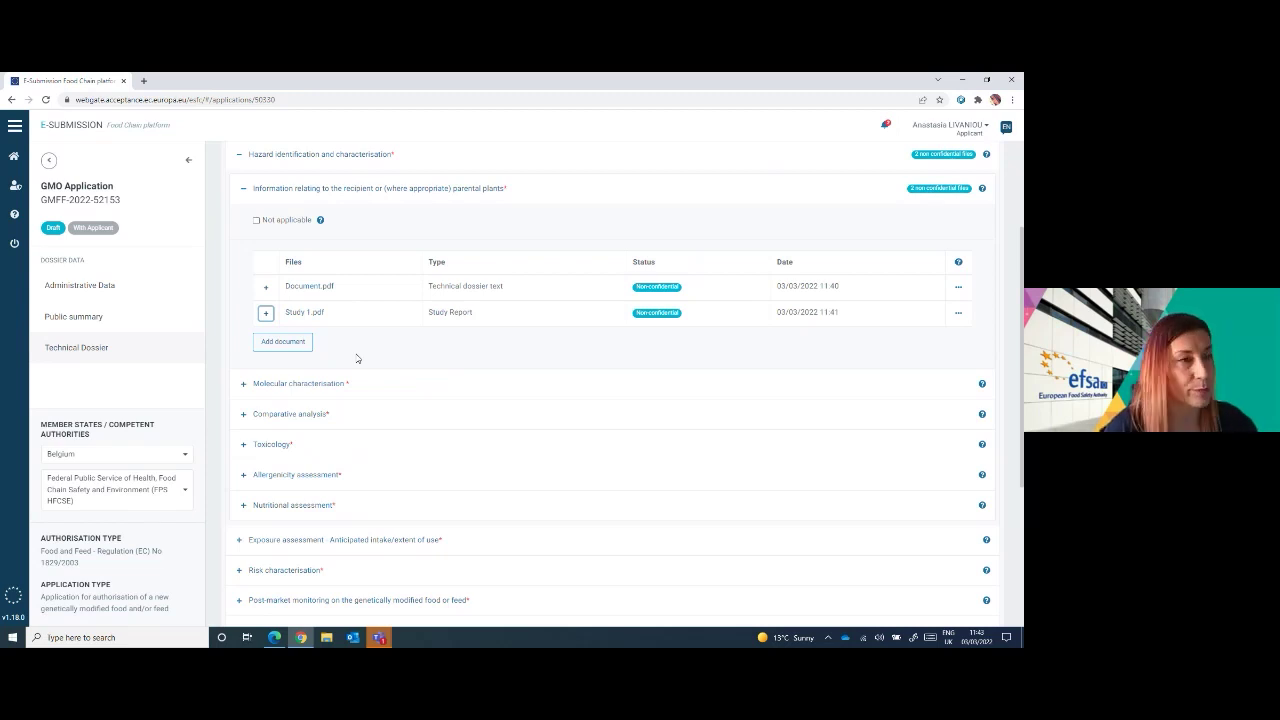
left_click(958, 315)
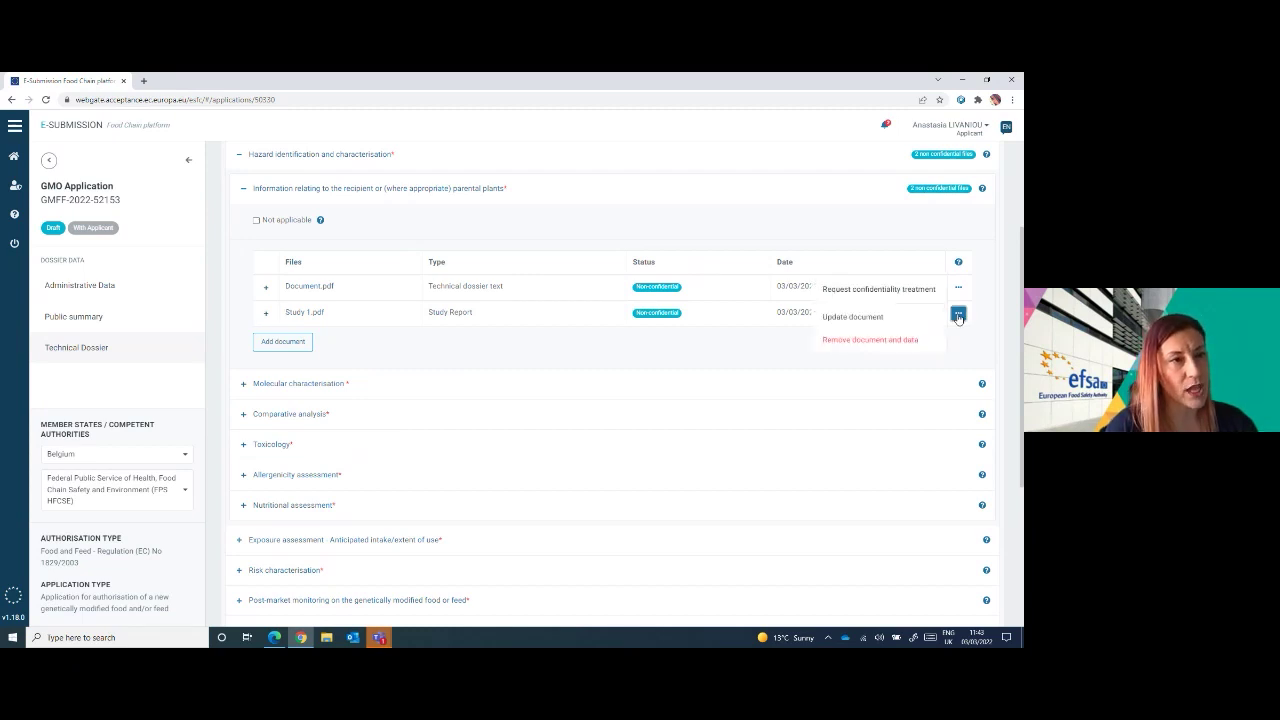
left_click(869, 292)
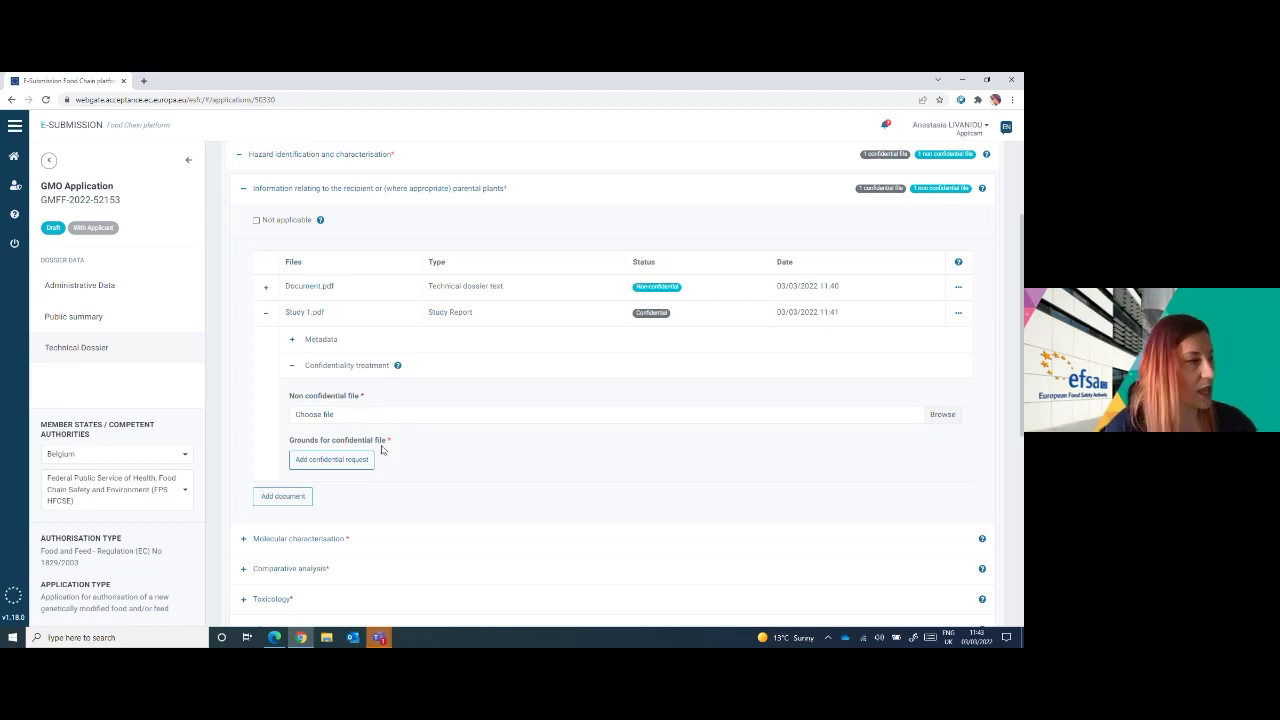
- Attach Study 1_non confid.pdf as the non-confidential file for Study 1.pdf
left_click(338, 416)
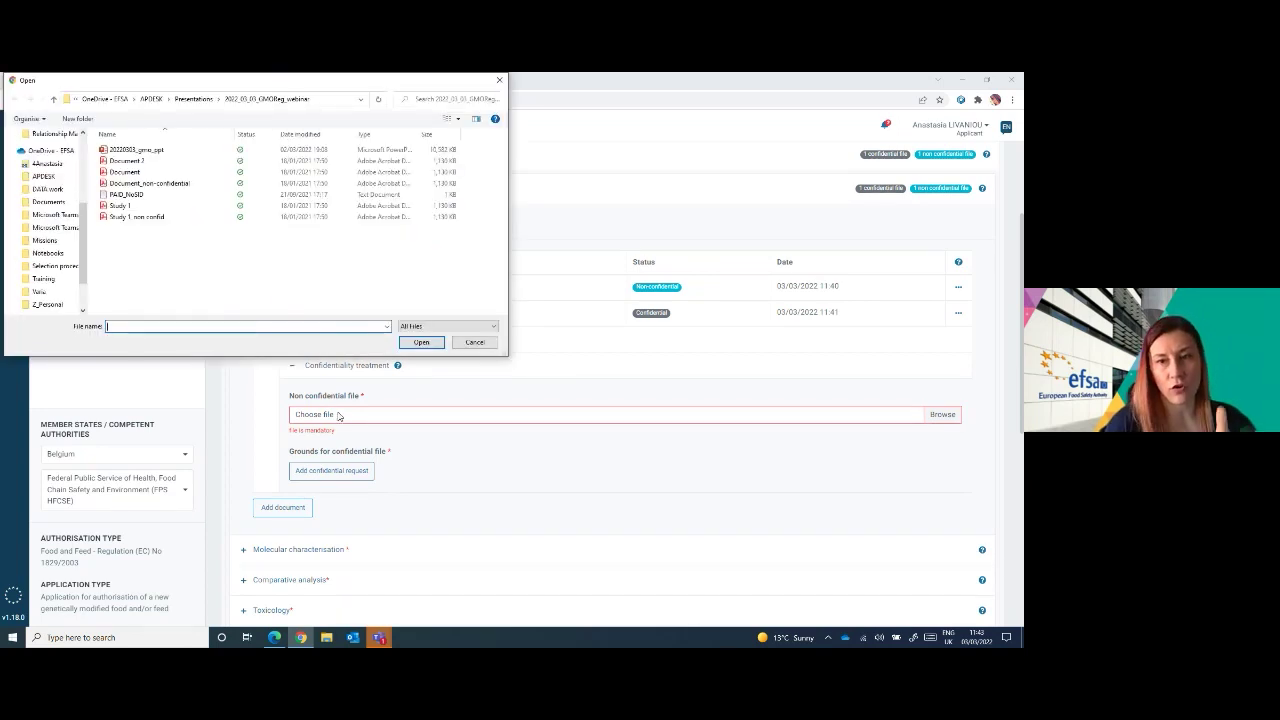
left_click(134, 218)
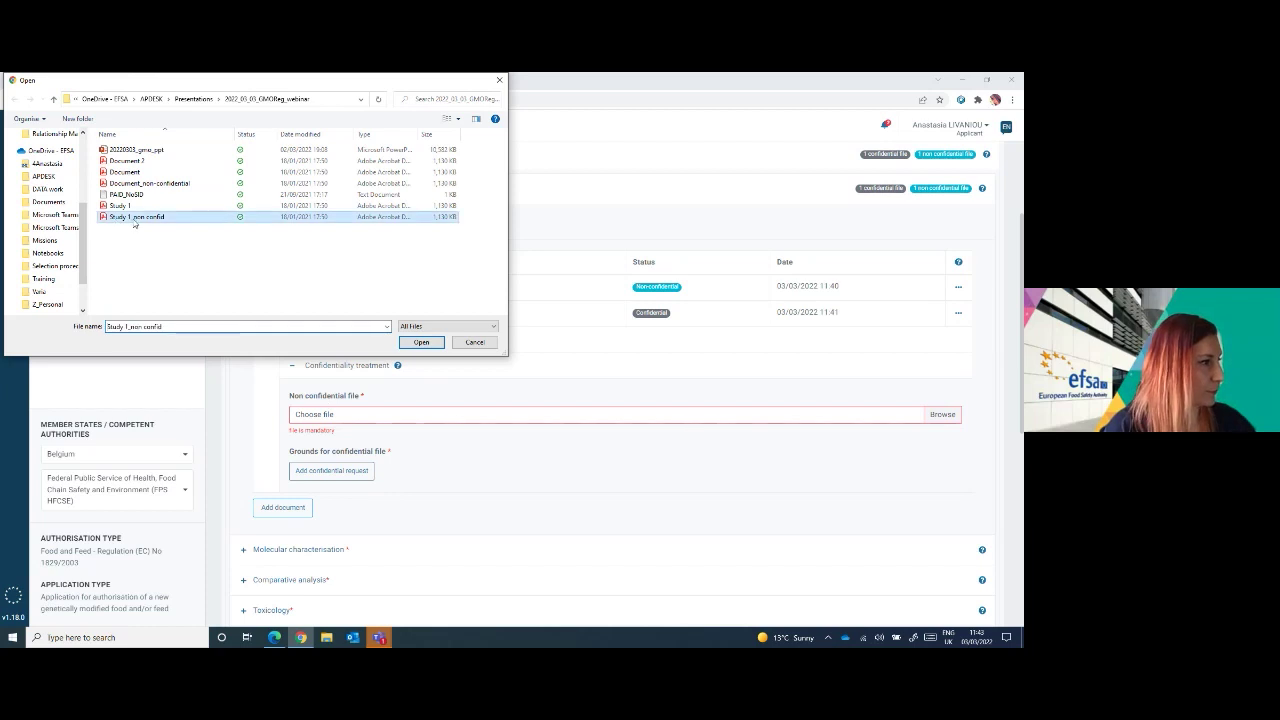
left_click(421, 342)
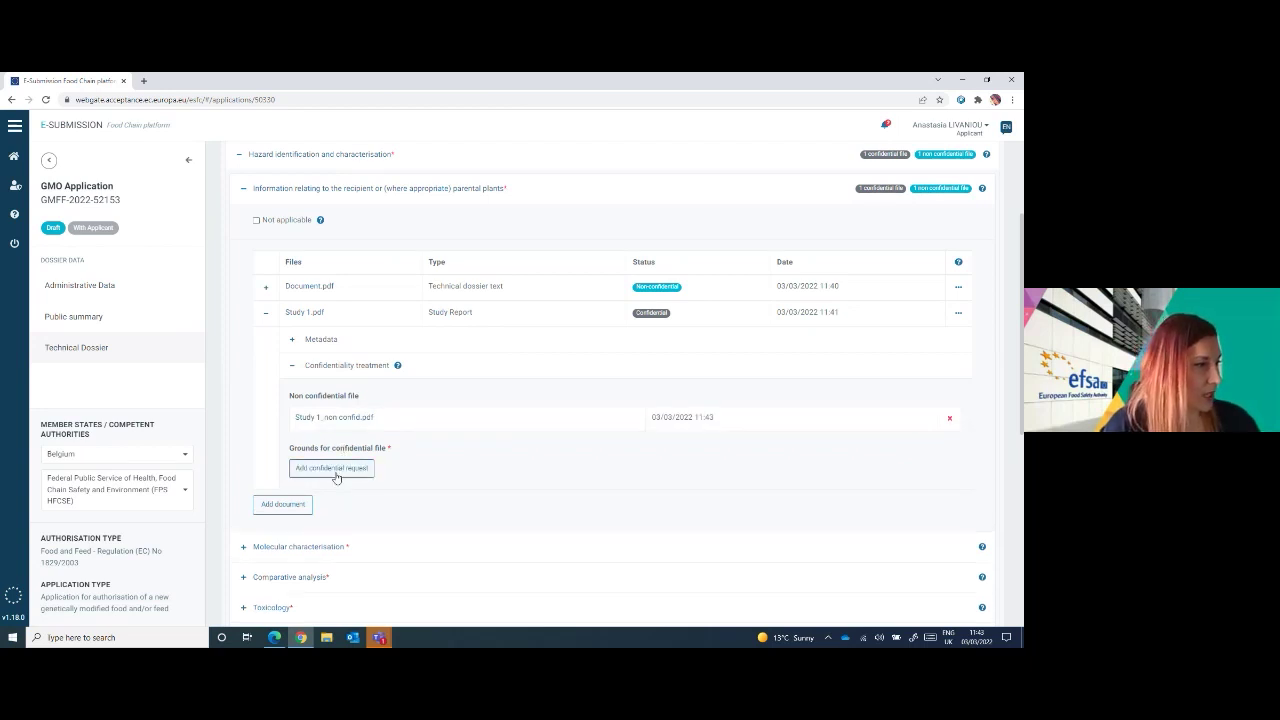
- Add a confidential request with the Article 30(2)(a) of Regulation 1829/2003 ground covering DNA sequence information
left_click(333, 467)
scroll(577, 462, "down", 2)
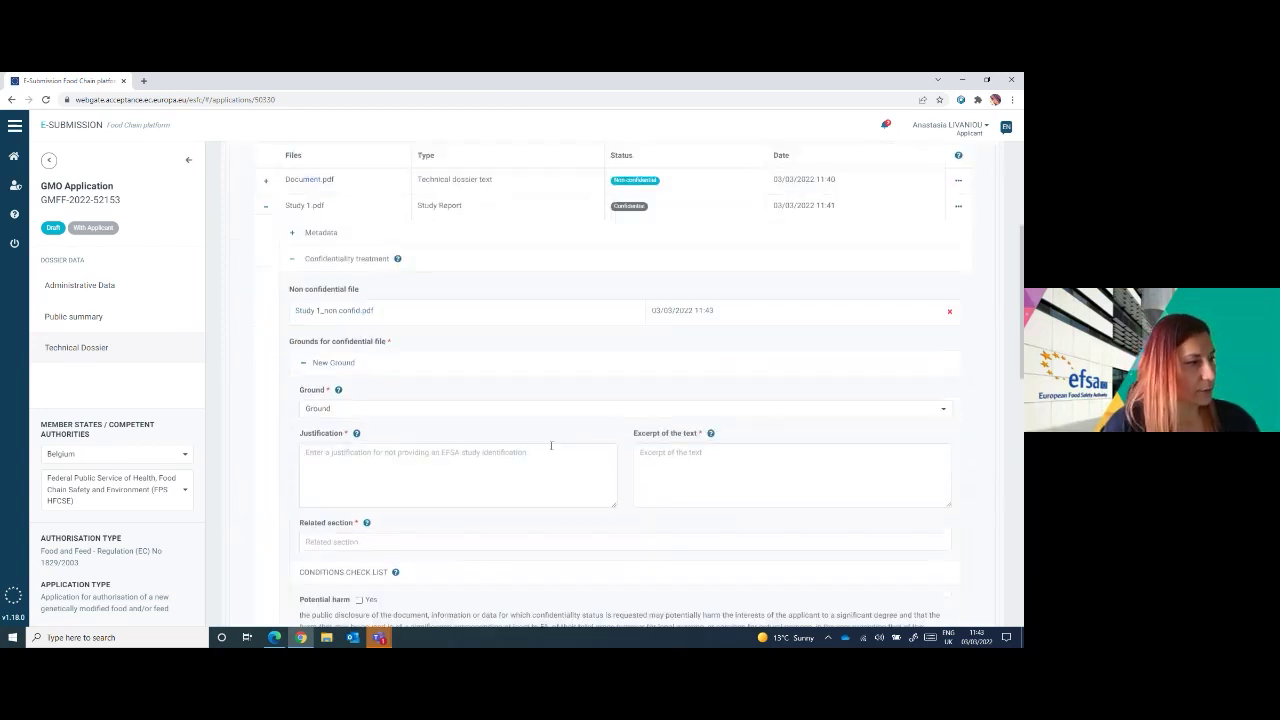
left_click(428, 409)
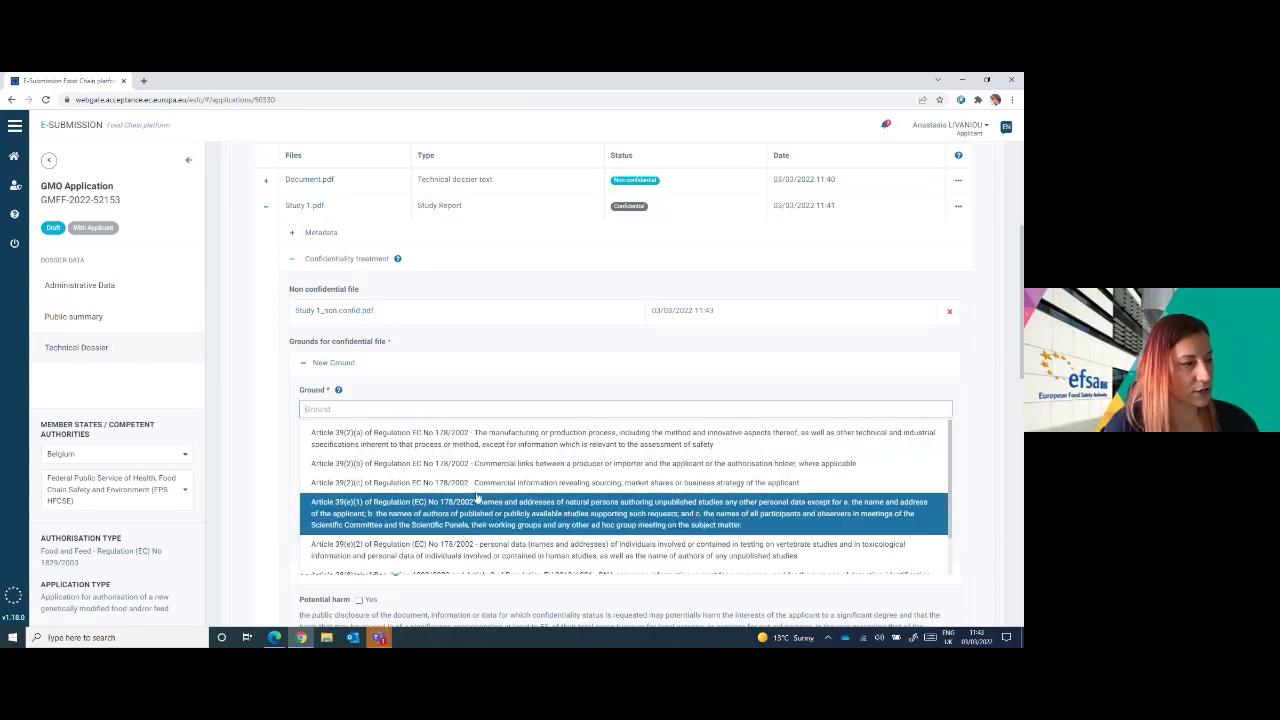
scroll(478, 477, "down", 1)
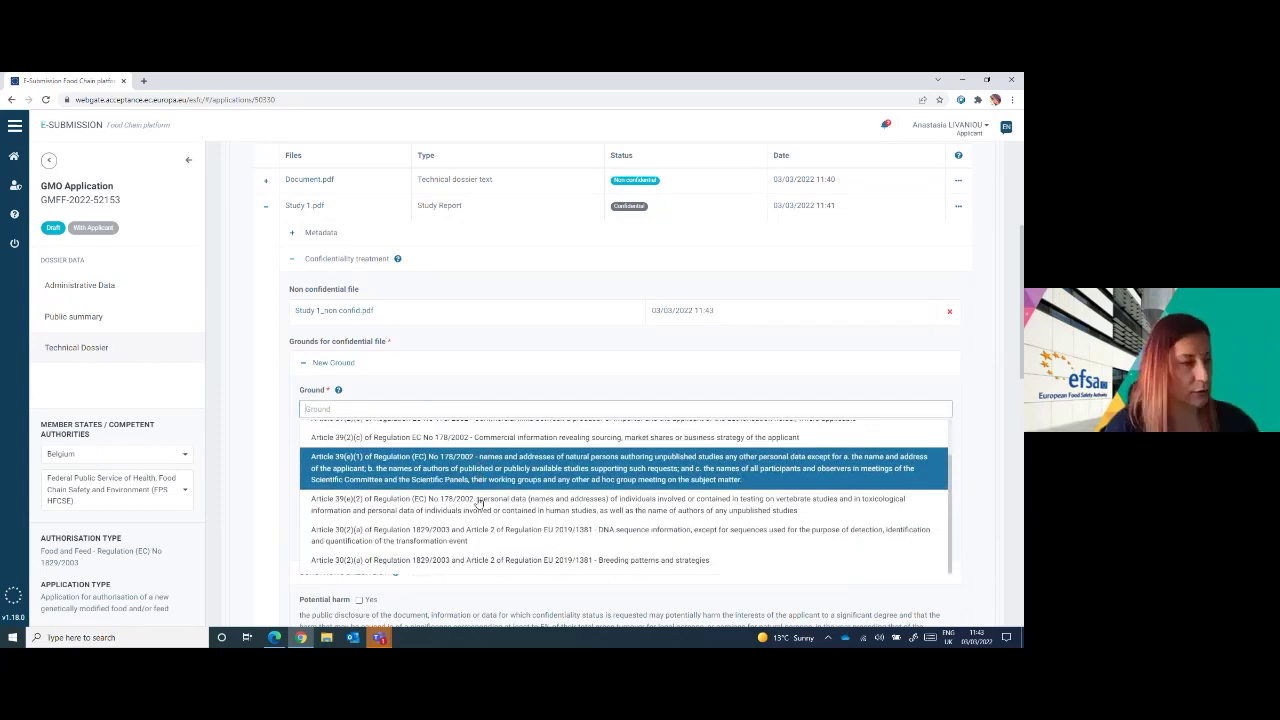
left_click(474, 530)
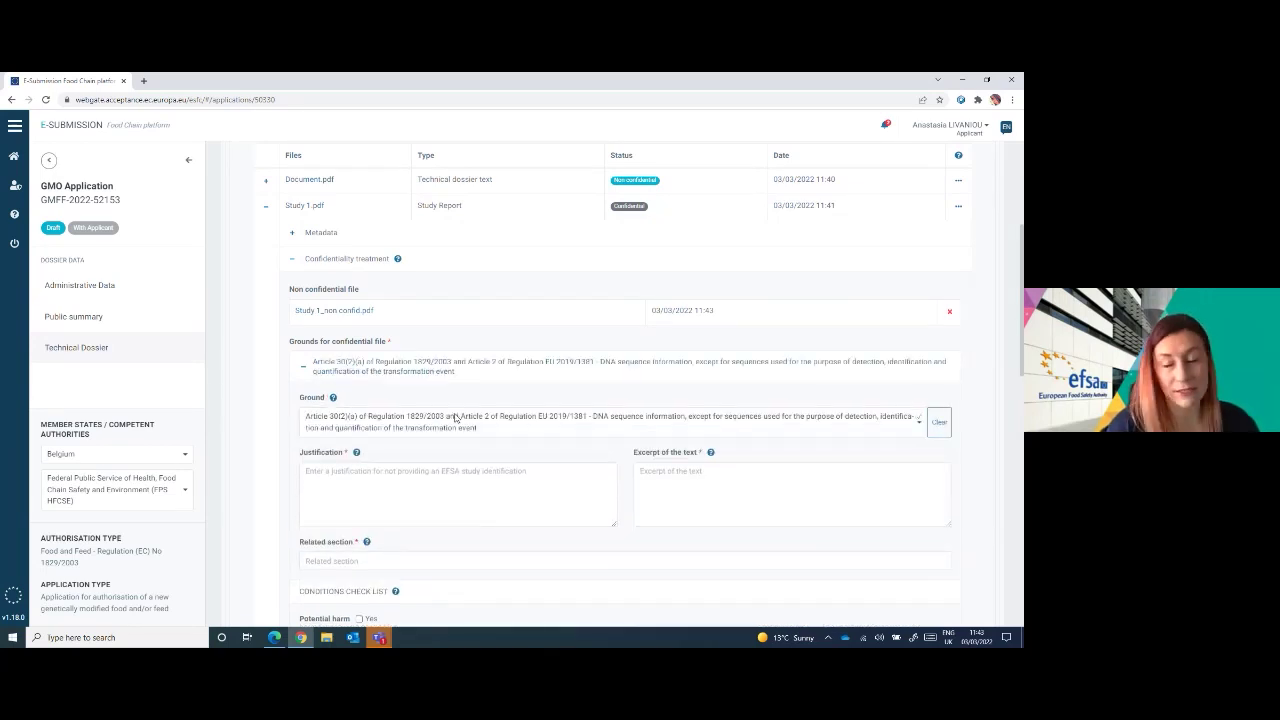
- Fill the DNA sequence ground with justification "sdfdsf", excerpt "sadsadasdas" and related section "page 2, line 1", and collapse it
left_click(415, 476)
type("sdfdsf")
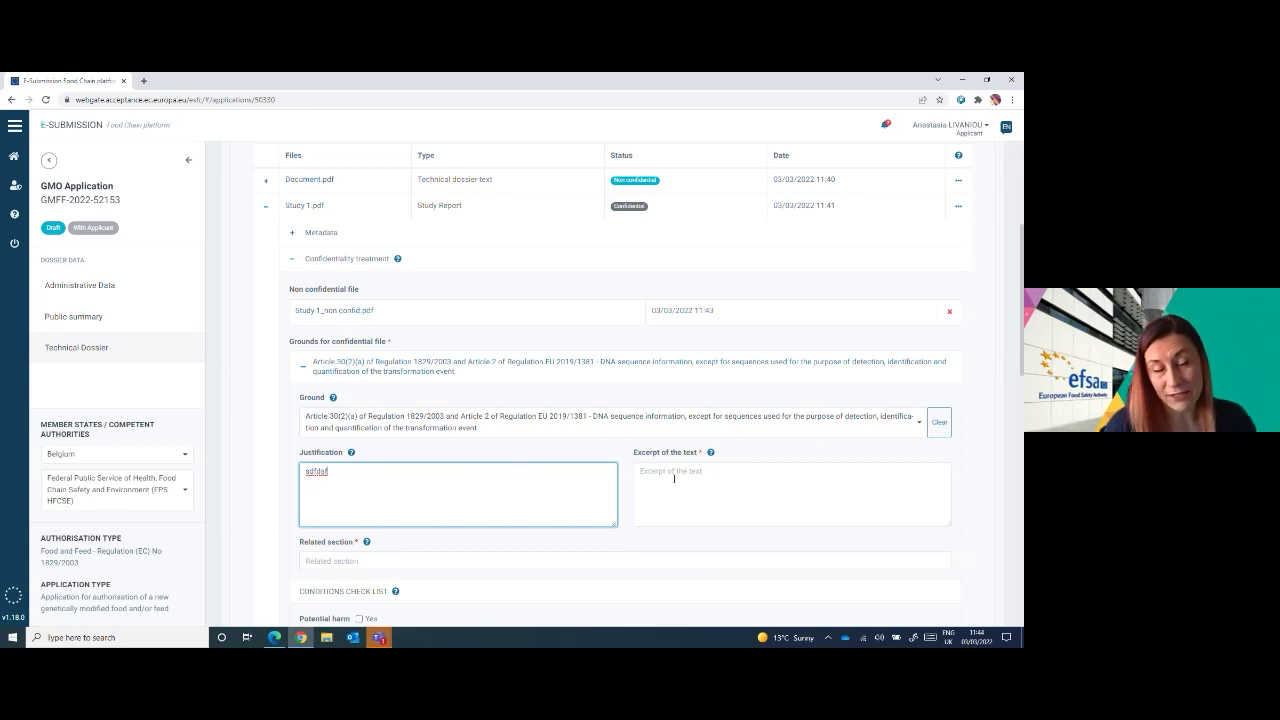
left_click(674, 478)
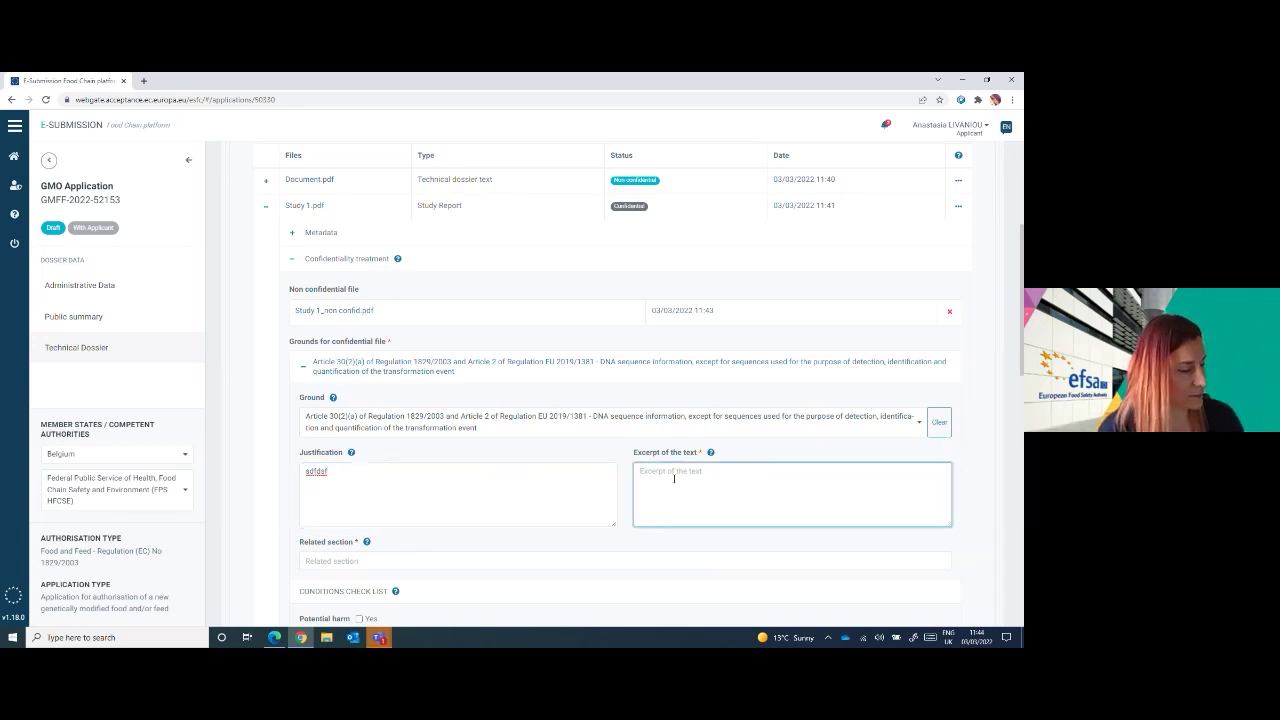
type("sadsadasdas")
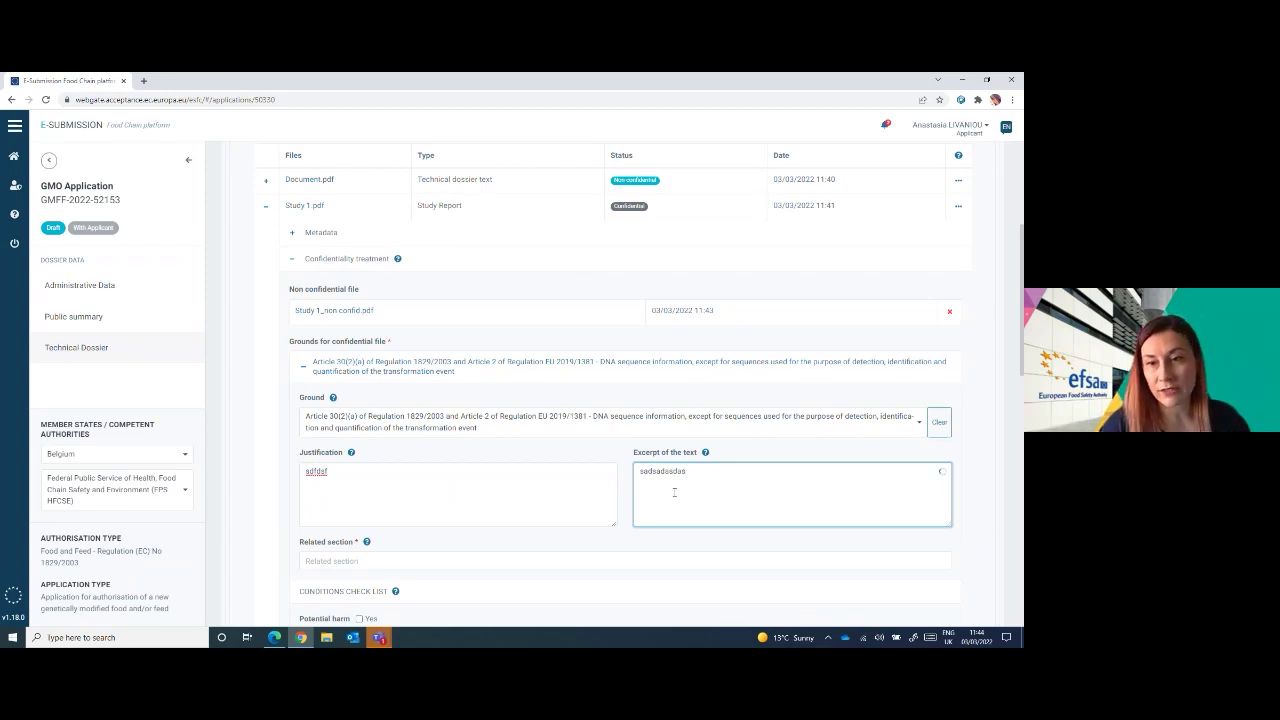
left_click(401, 558)
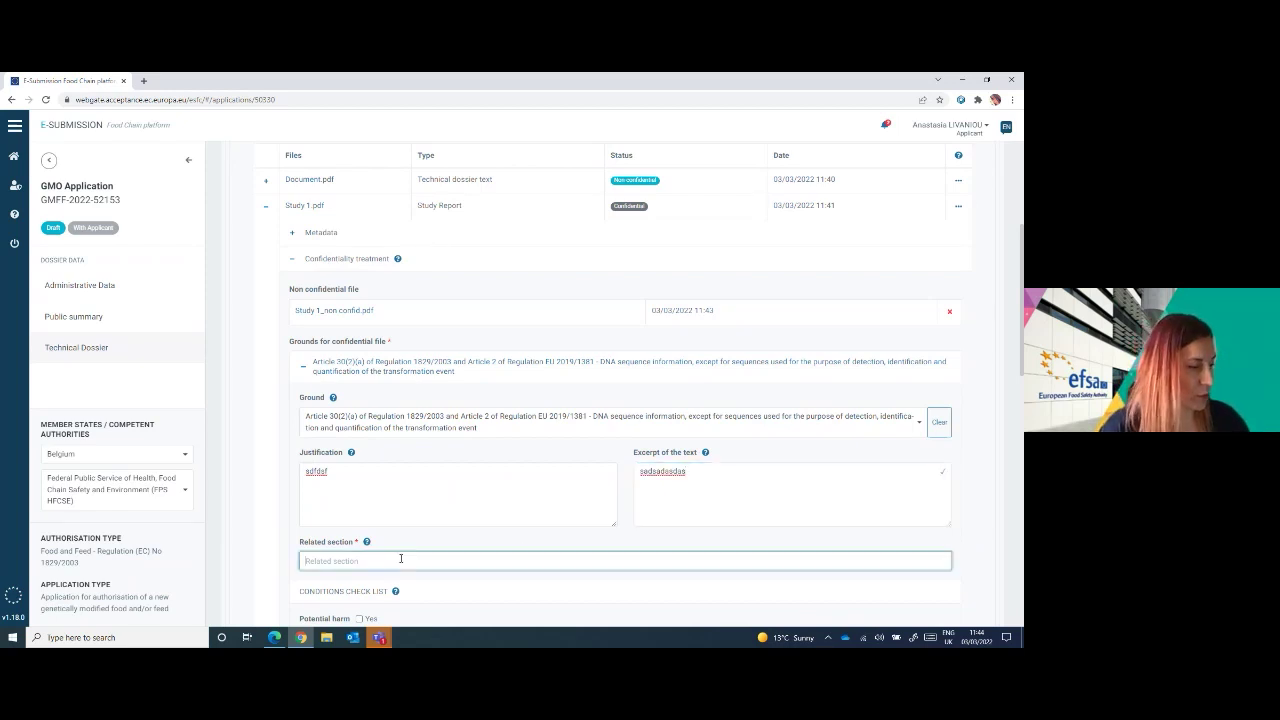
type("page")
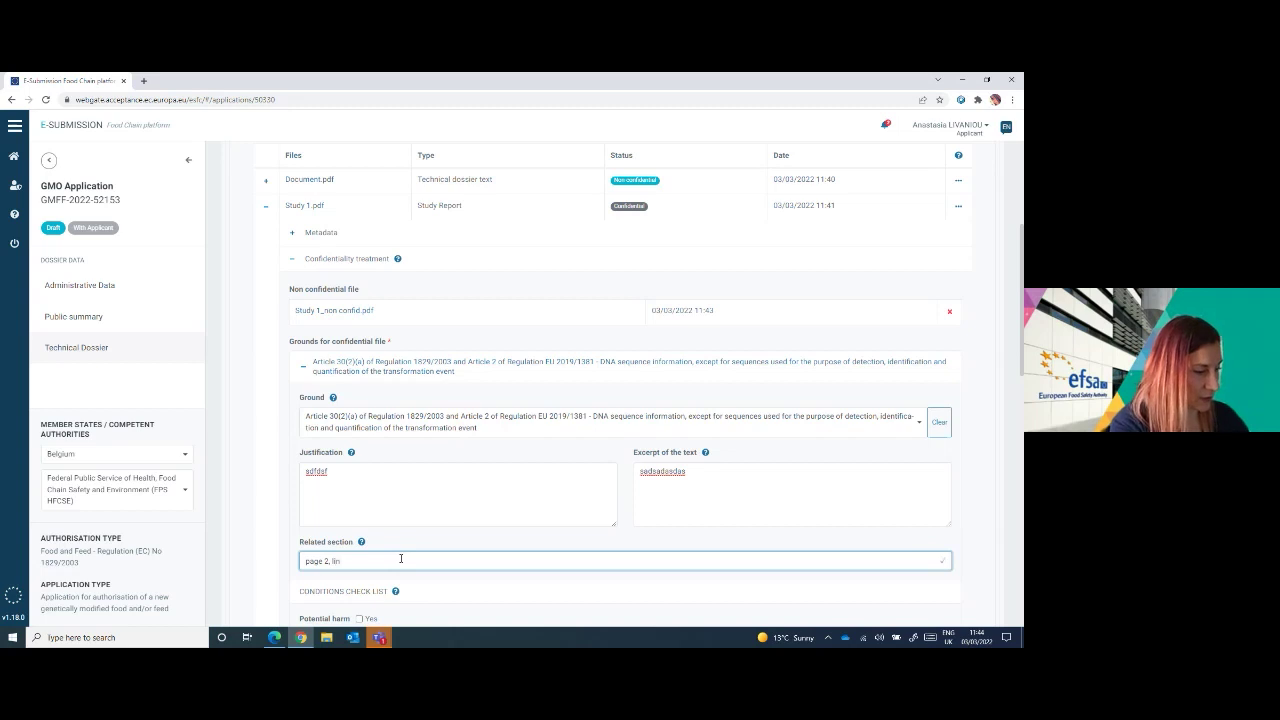
type("2, line")
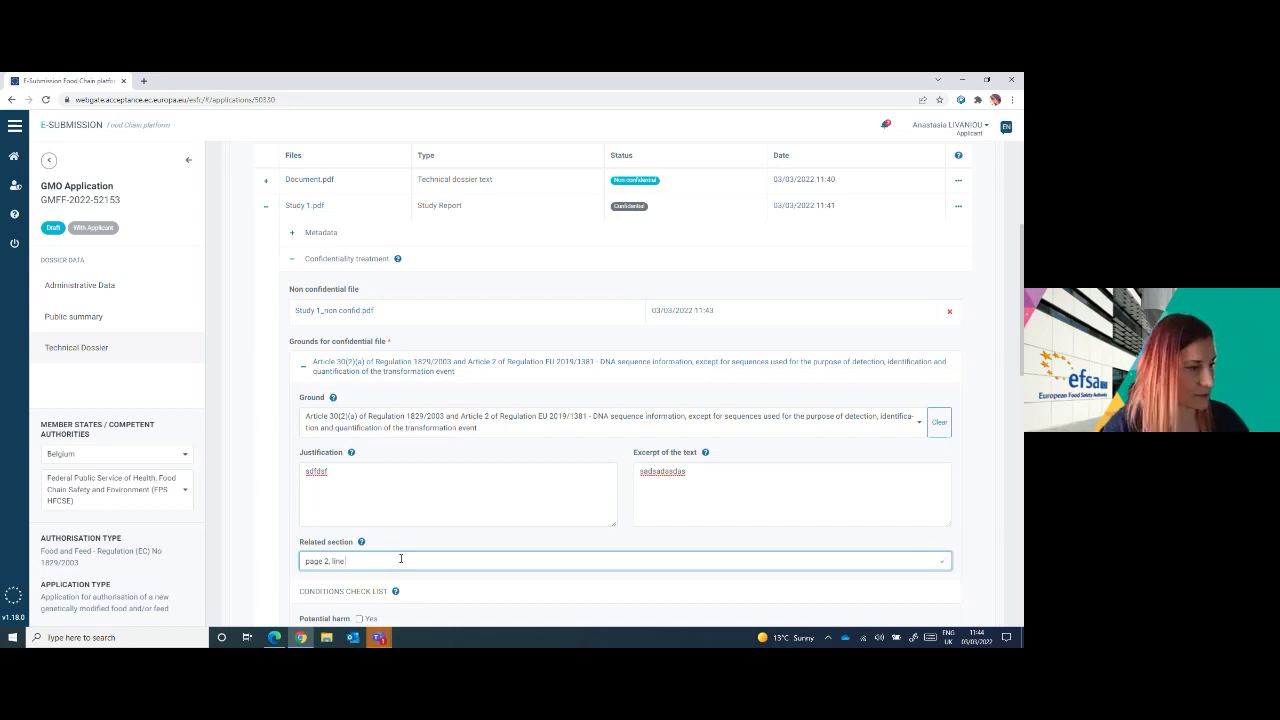
type(" 1")
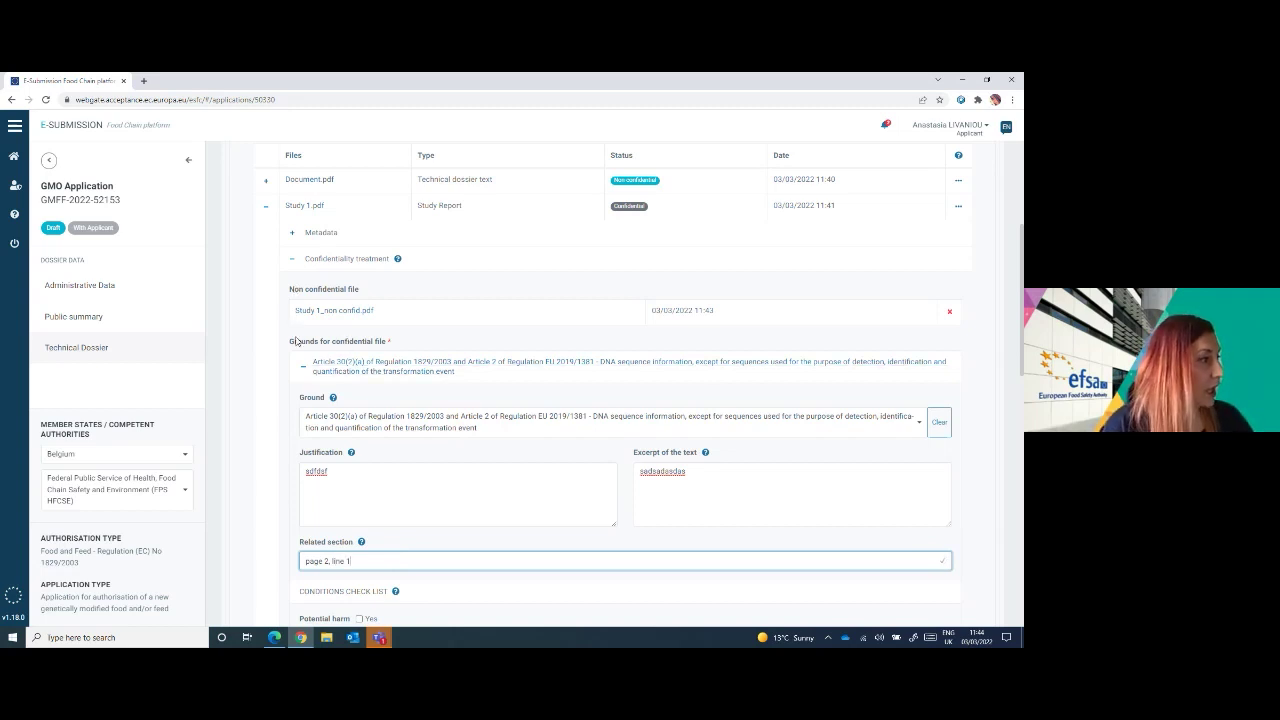
left_click(302, 368)
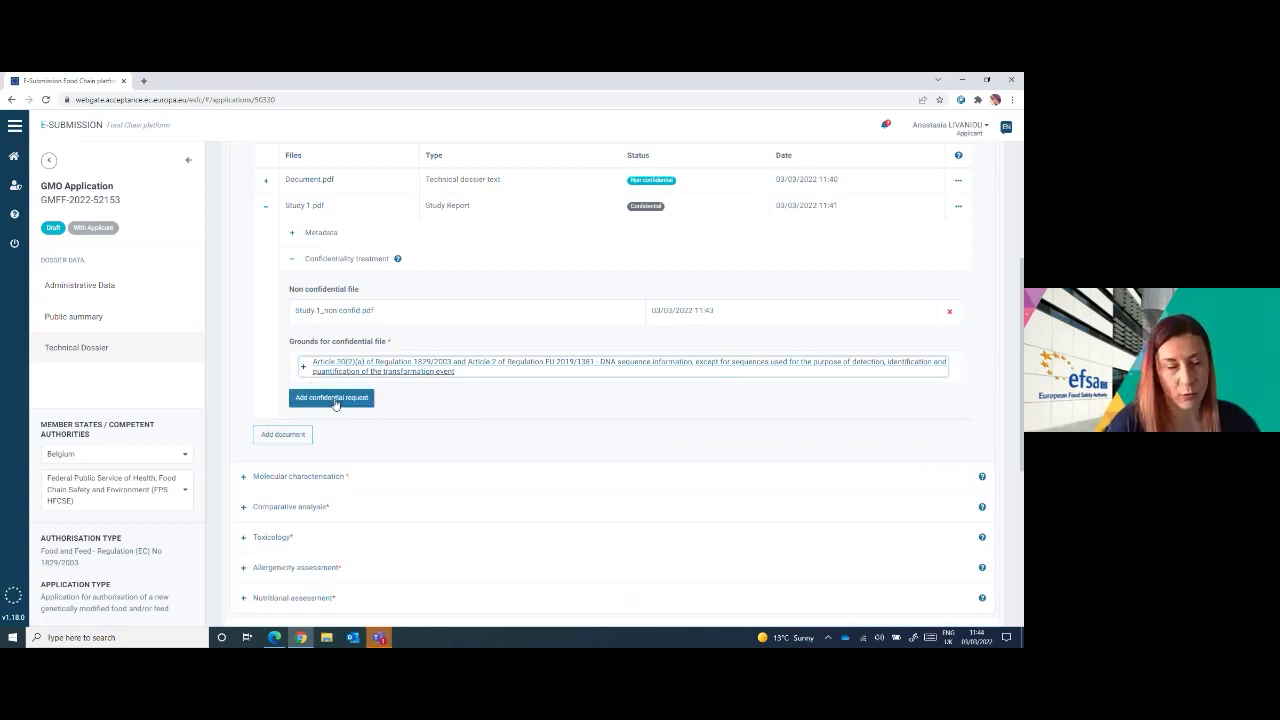
- Add a second confidential request on the Article 39(2)(c) commercial information ground, and collapse it and the confidentiality treatment section
left_click(334, 401)
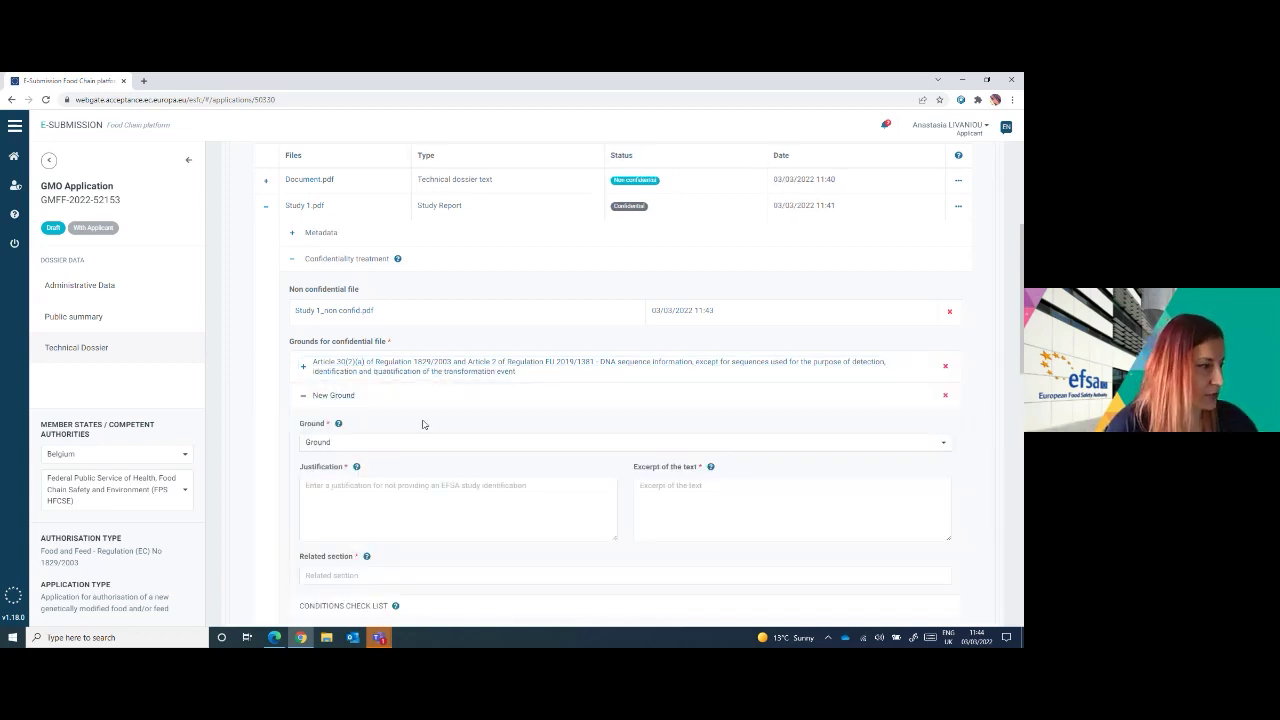
left_click(432, 446)
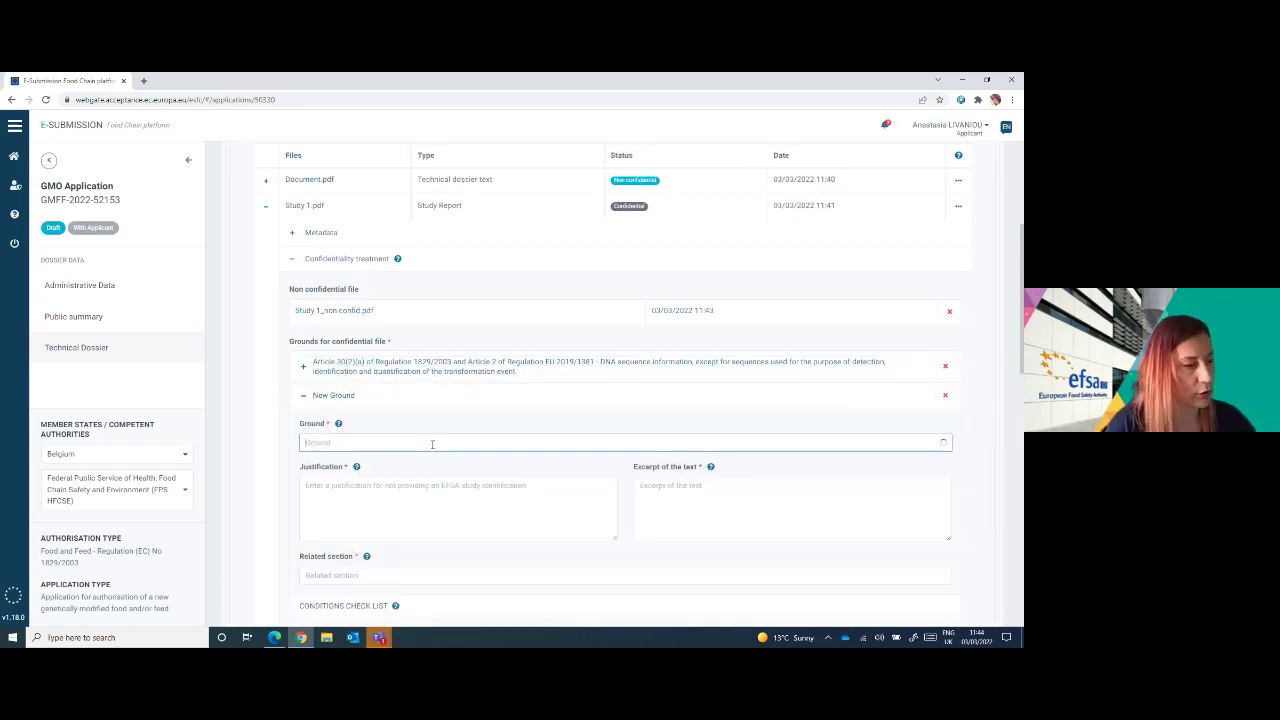
left_click(503, 514)
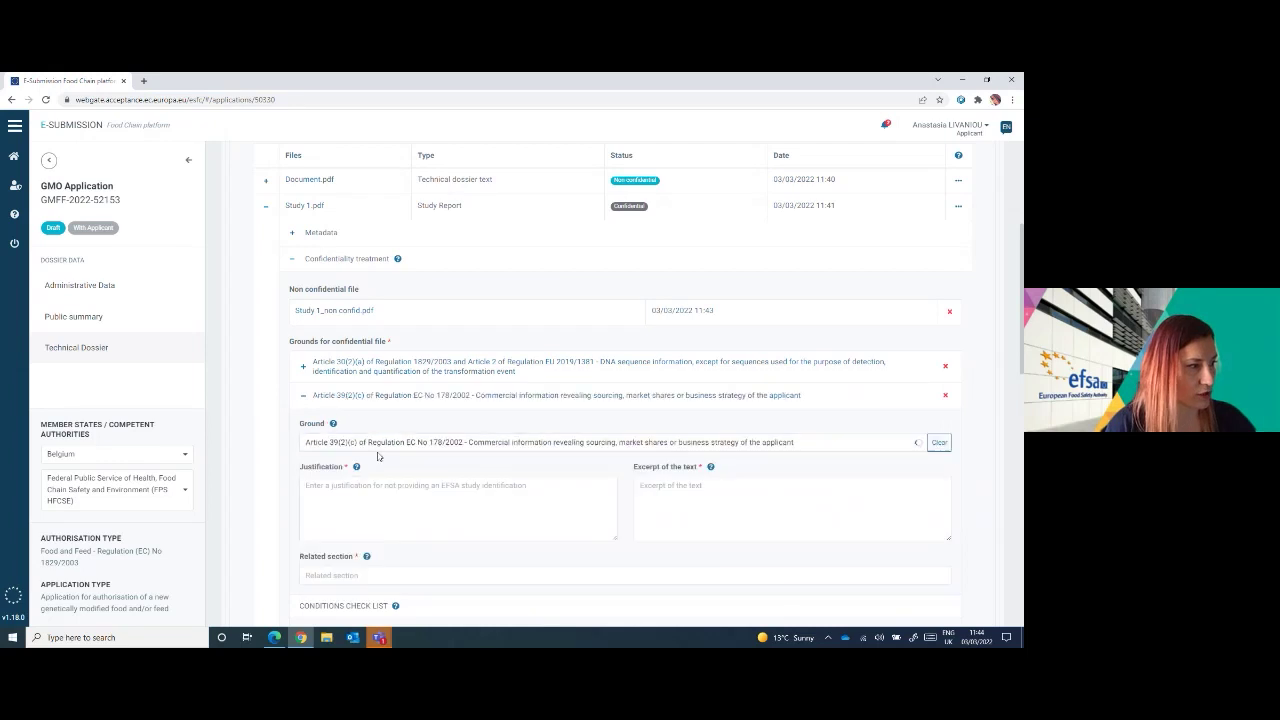
left_click(302, 397)
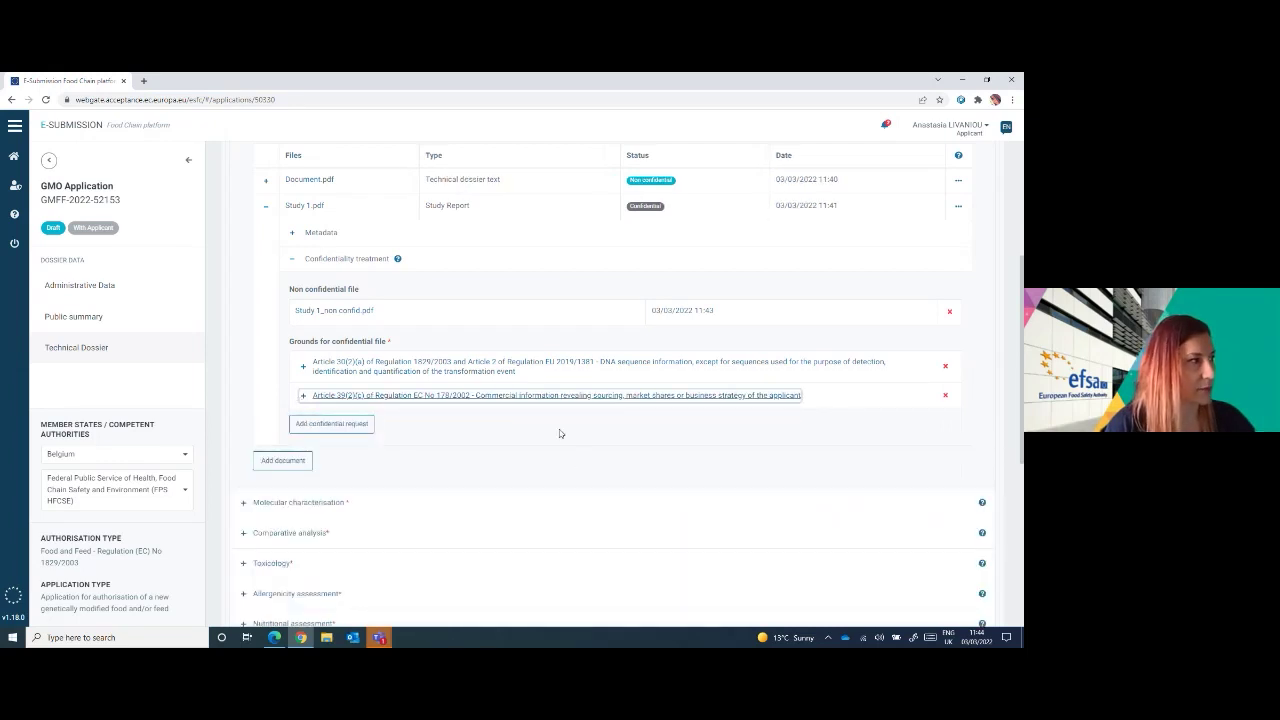
left_click(288, 257)
scroll(506, 340, "up", 2)
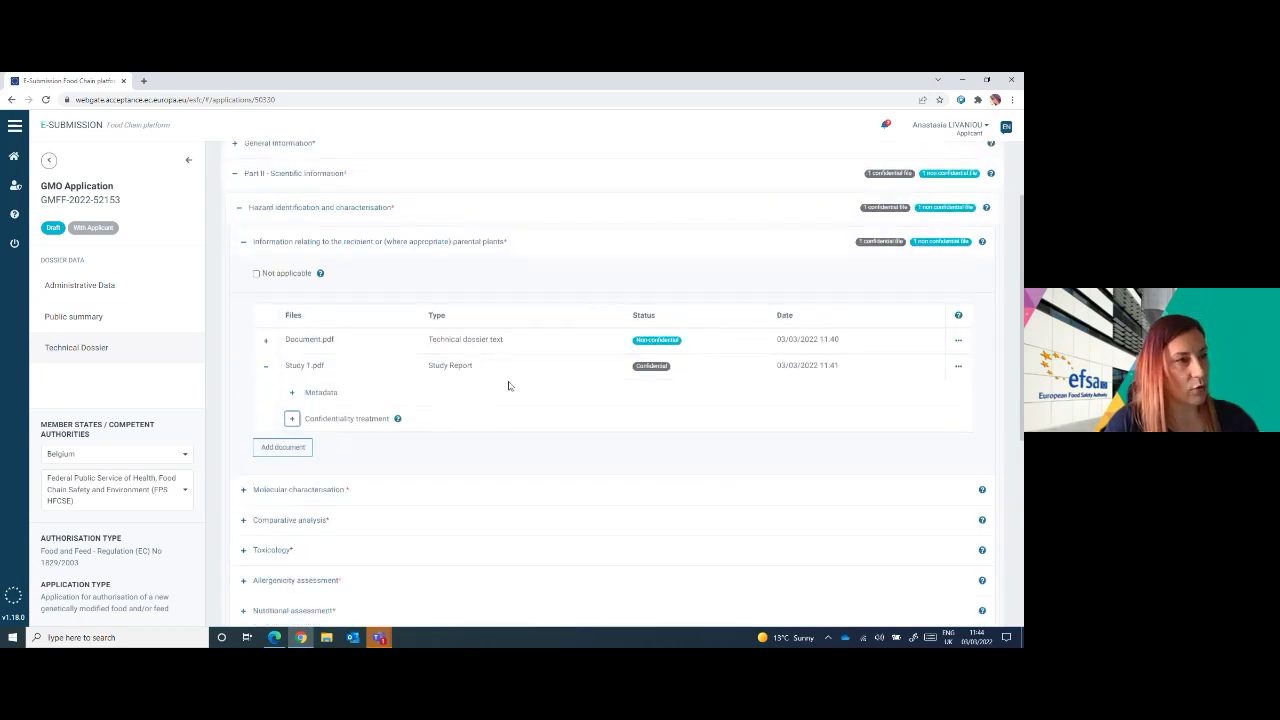
- Examine the validation messages, highlighting the one about the applicant's administrative data, and clear all of them
scroll(508, 386, "up", 1)
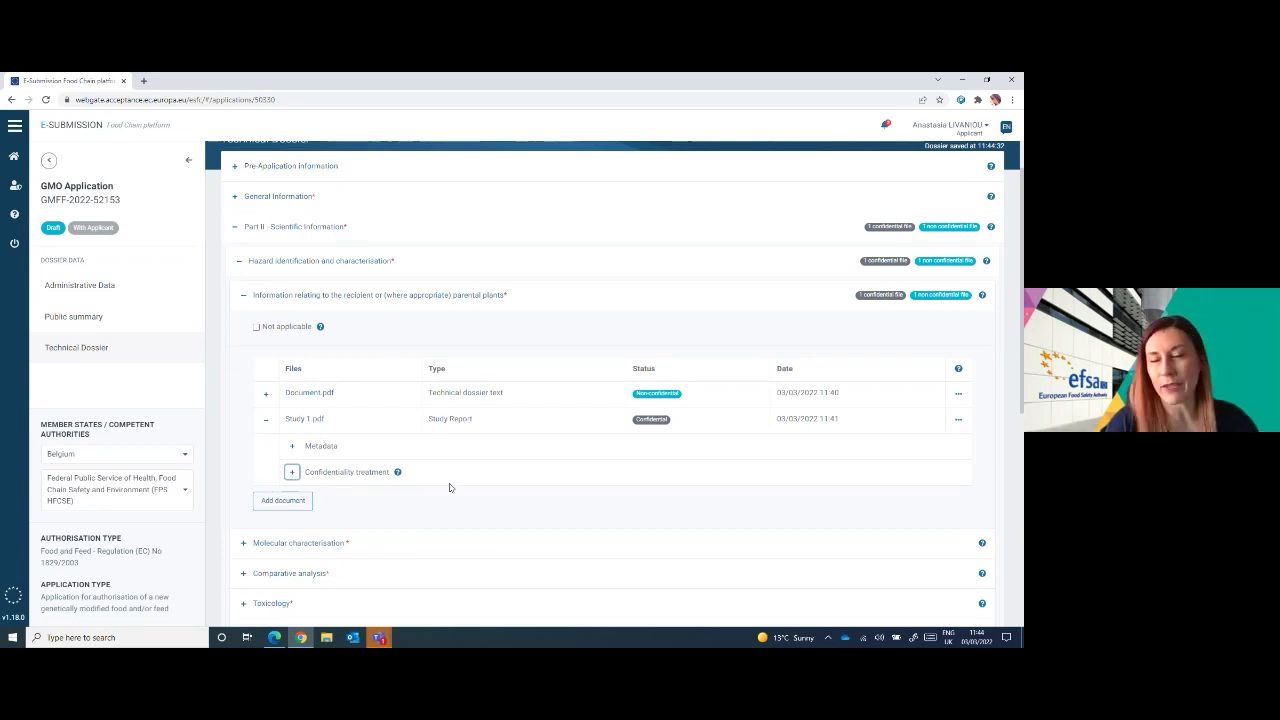
scroll(530, 488, "up", 1)
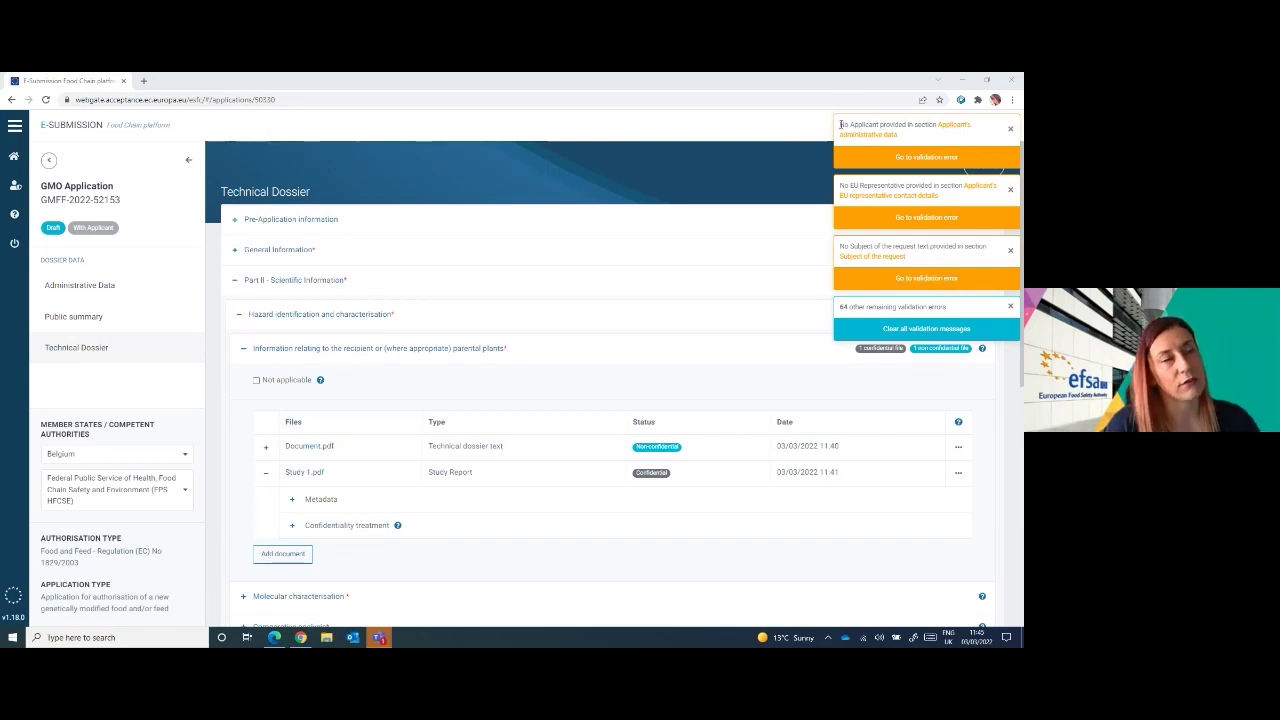
left_click_drag(841, 125, 916, 138)
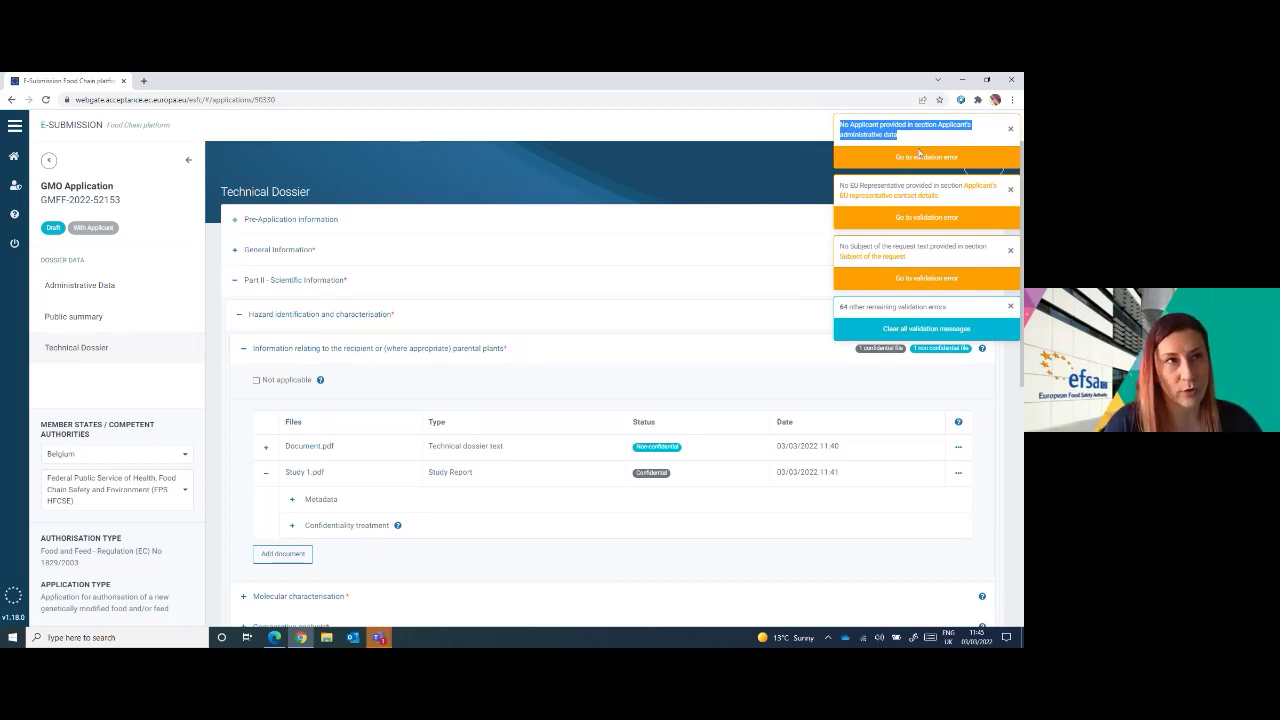
left_click(927, 331)
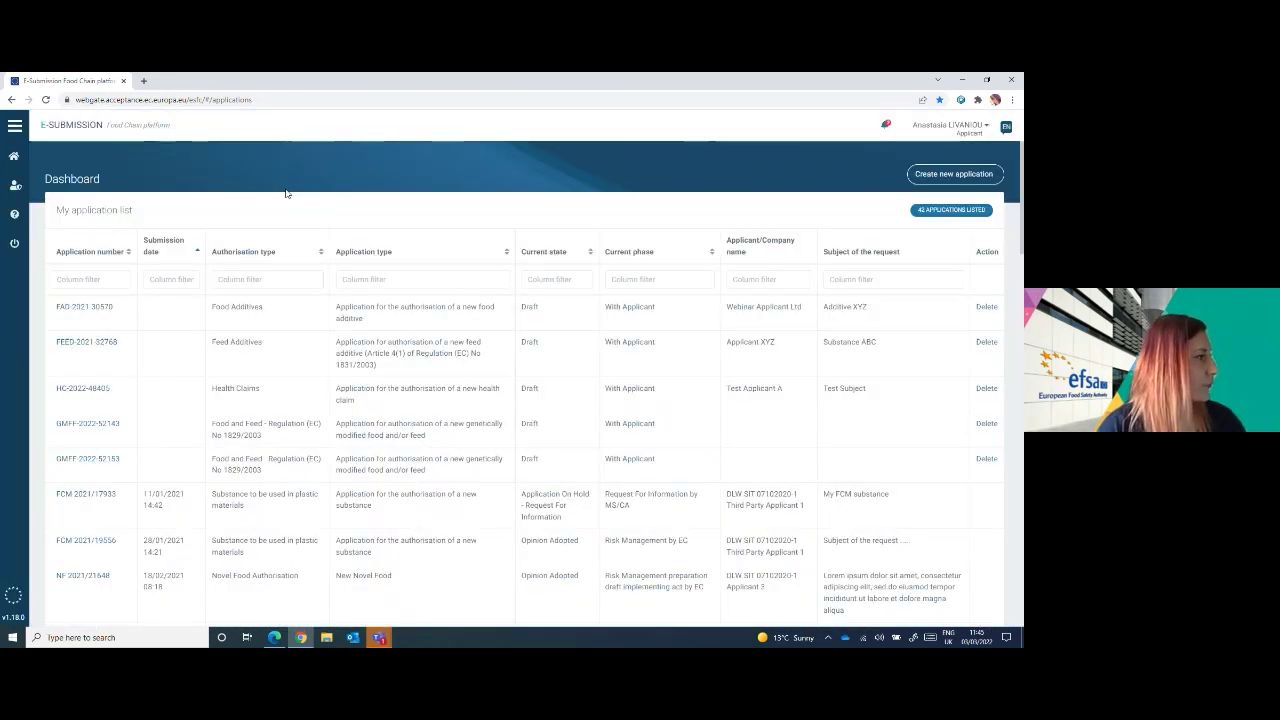
- Filter the application list by application number "gmff" and highlight the current phase of the submitted soybean application
left_click(95, 276)
type("g")
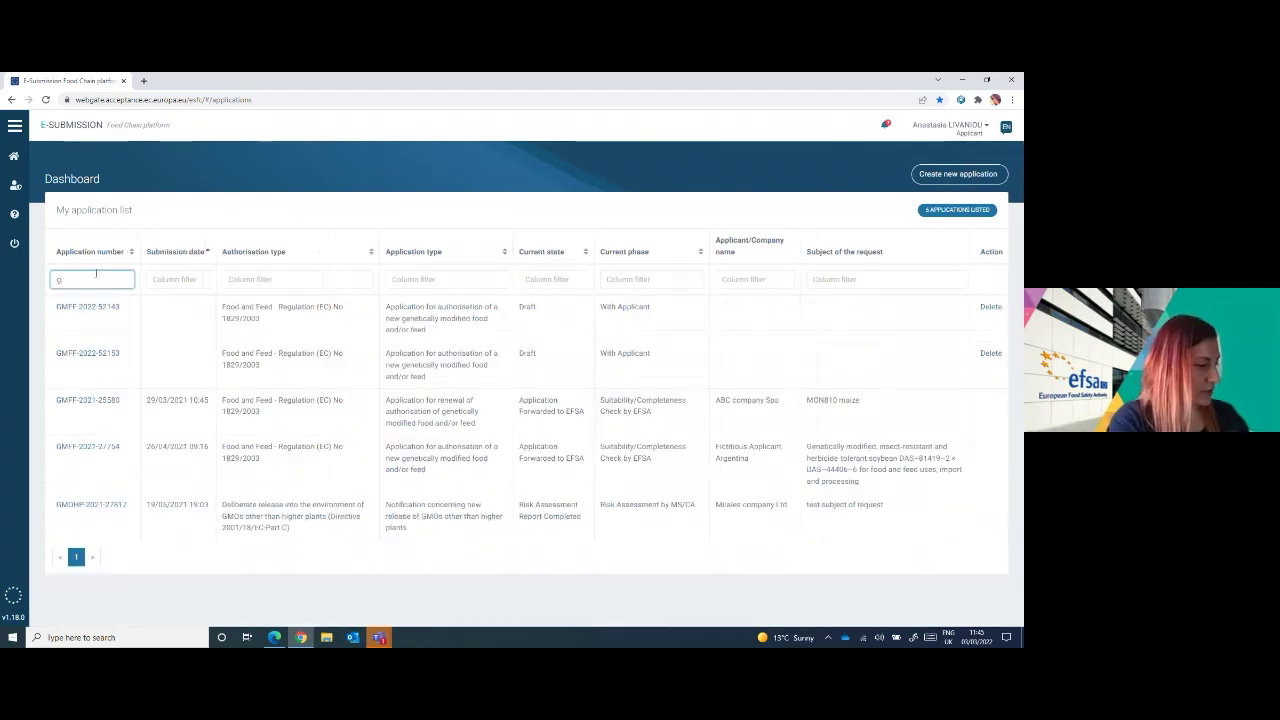
type("mff")
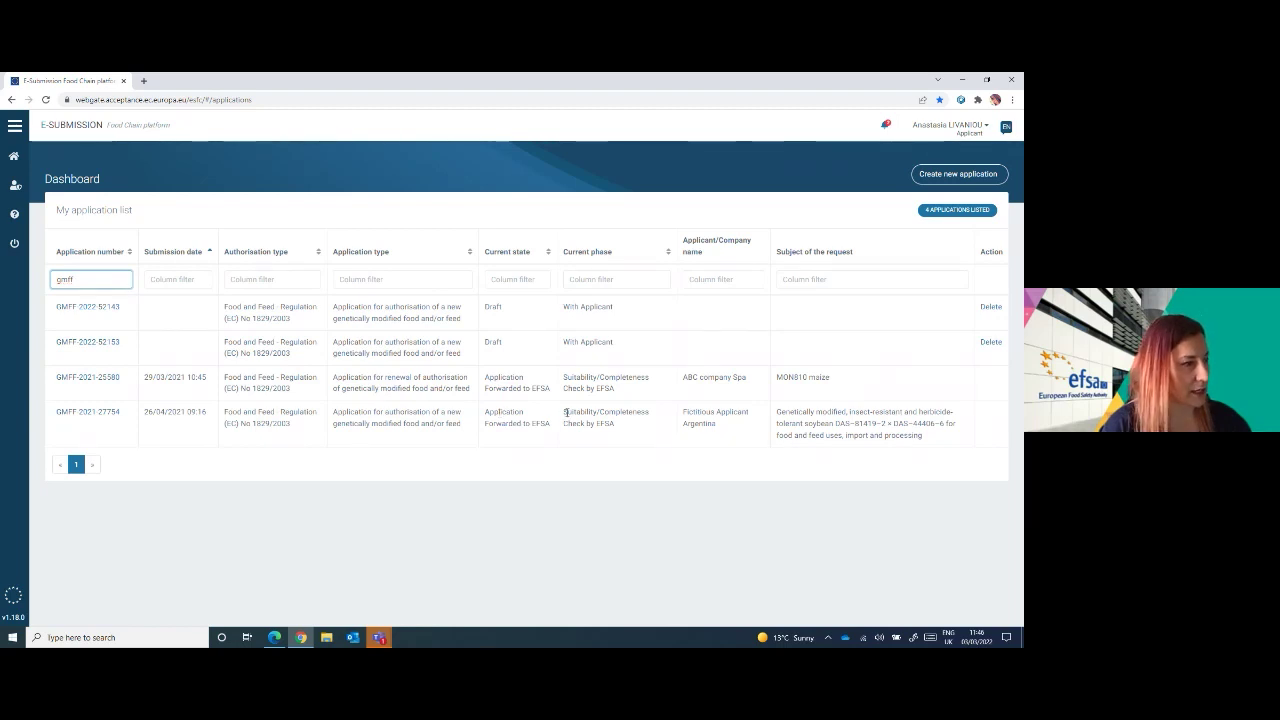
left_click(566, 412)
left_click_drag(566, 412, 617, 427)
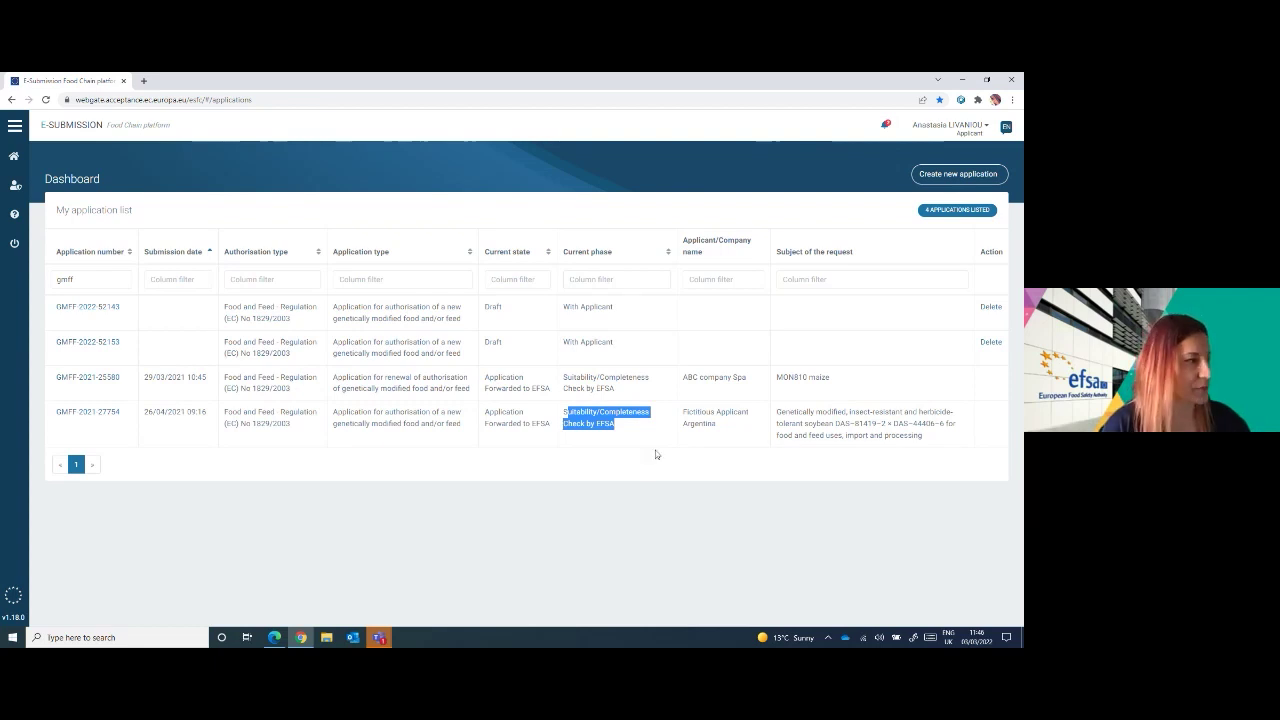
- Open the submitted soybean application and examine its dossier overview timeline from the latest entry back to the application's receipt
left_click(101, 414)
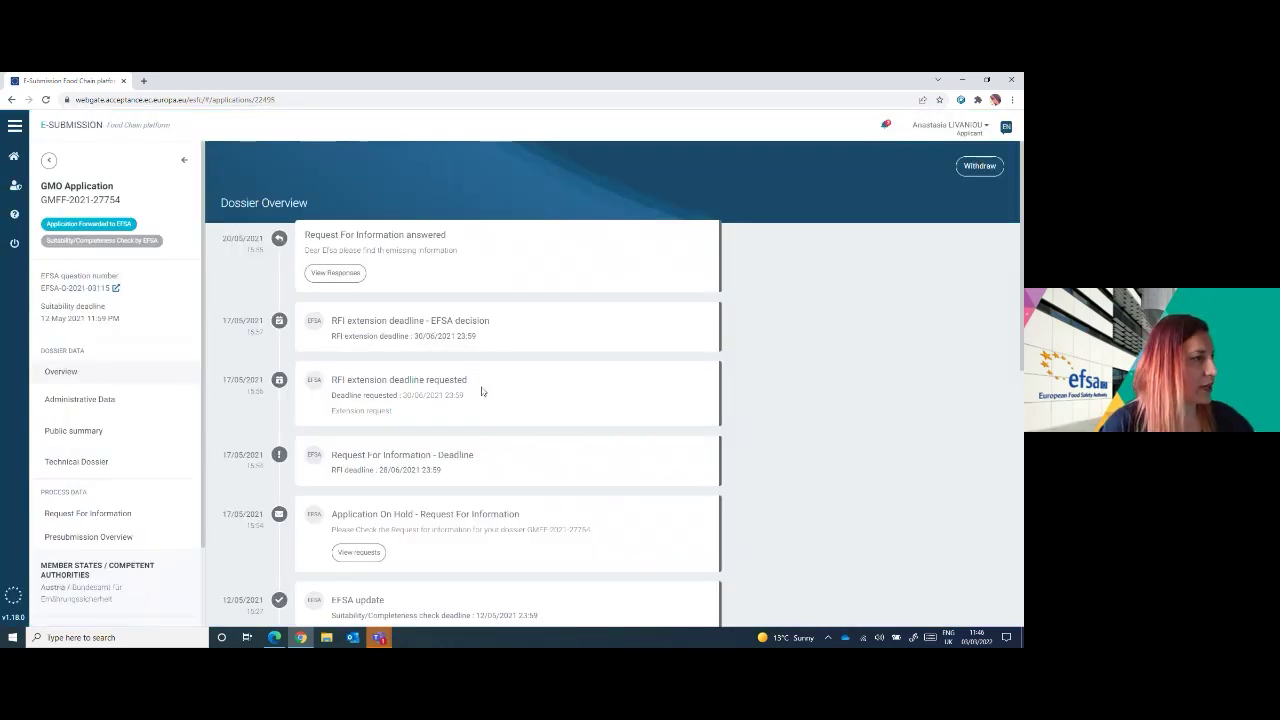
scroll(481, 391, "down", 10)
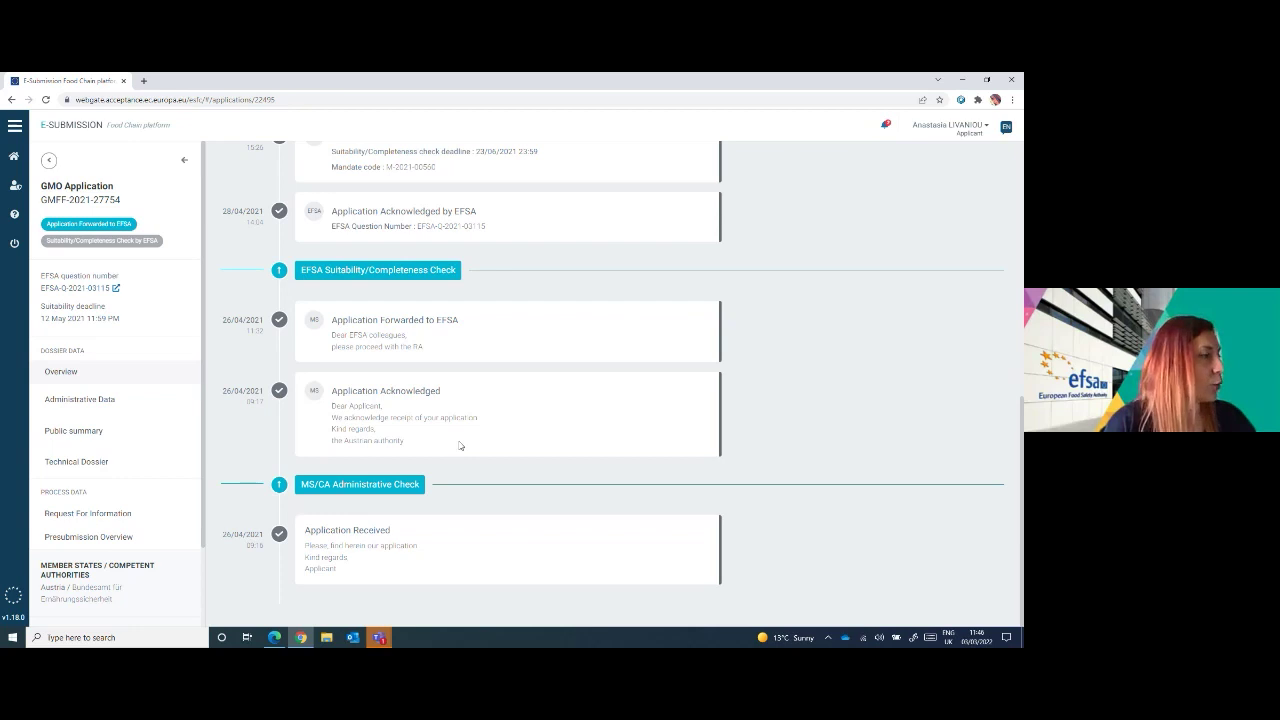
scroll(460, 446, "up", 1)
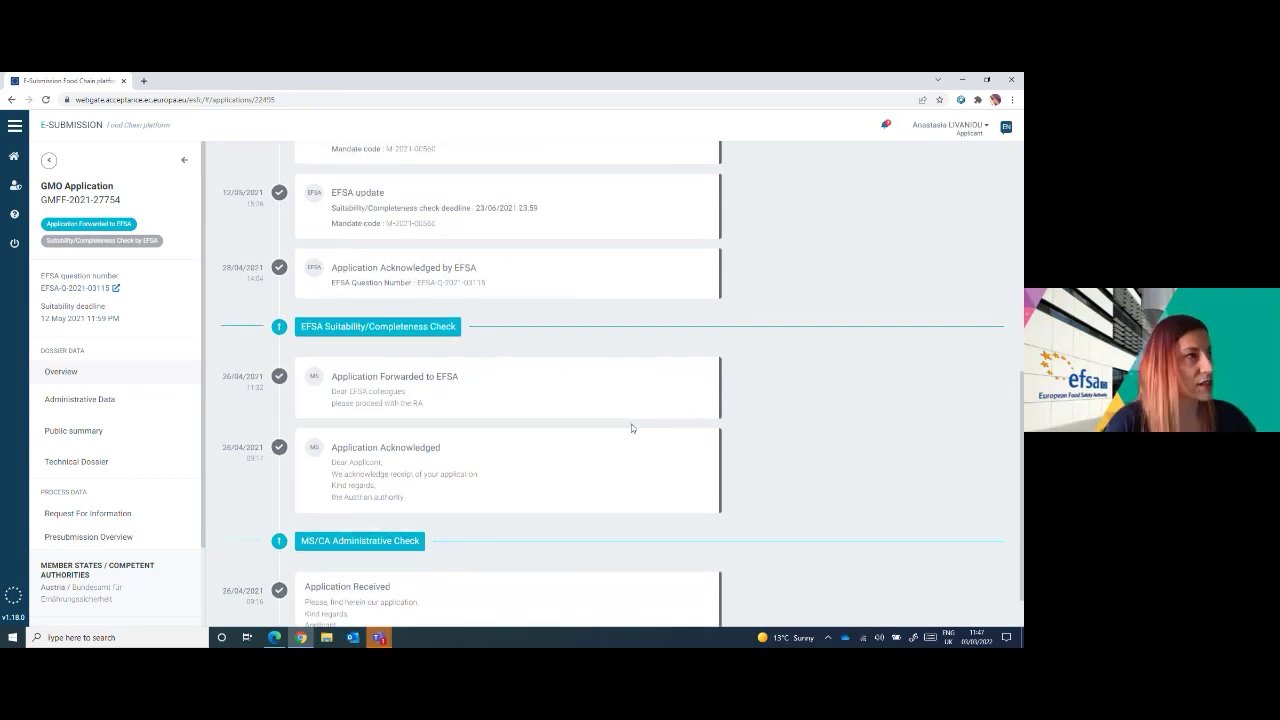
scroll(631, 428, "up", 10)
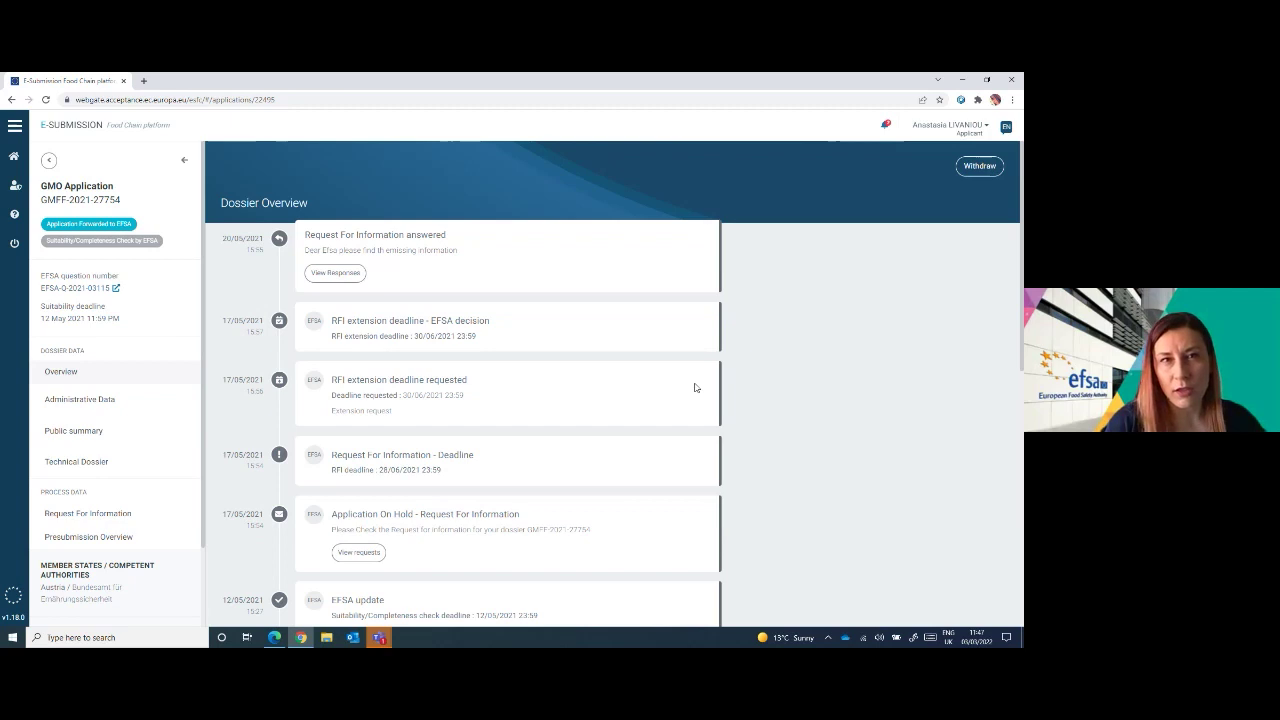
key("alt+Tab")
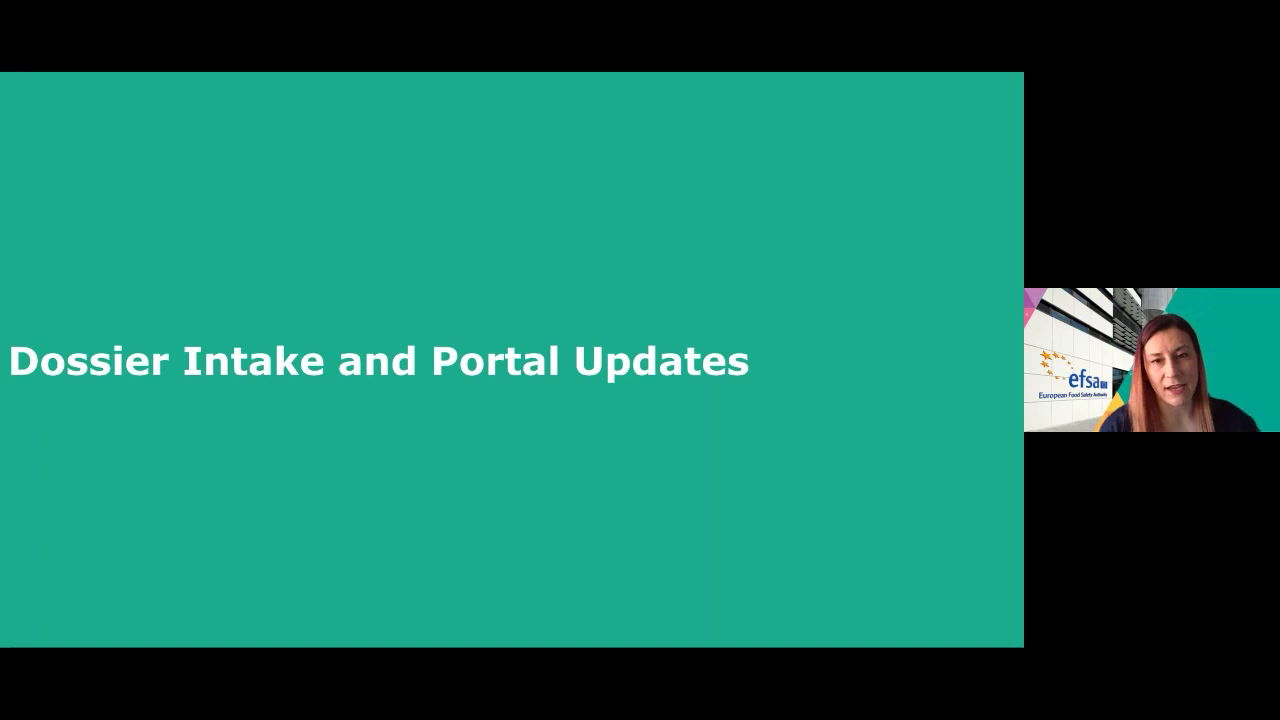
left_click(936, 412)
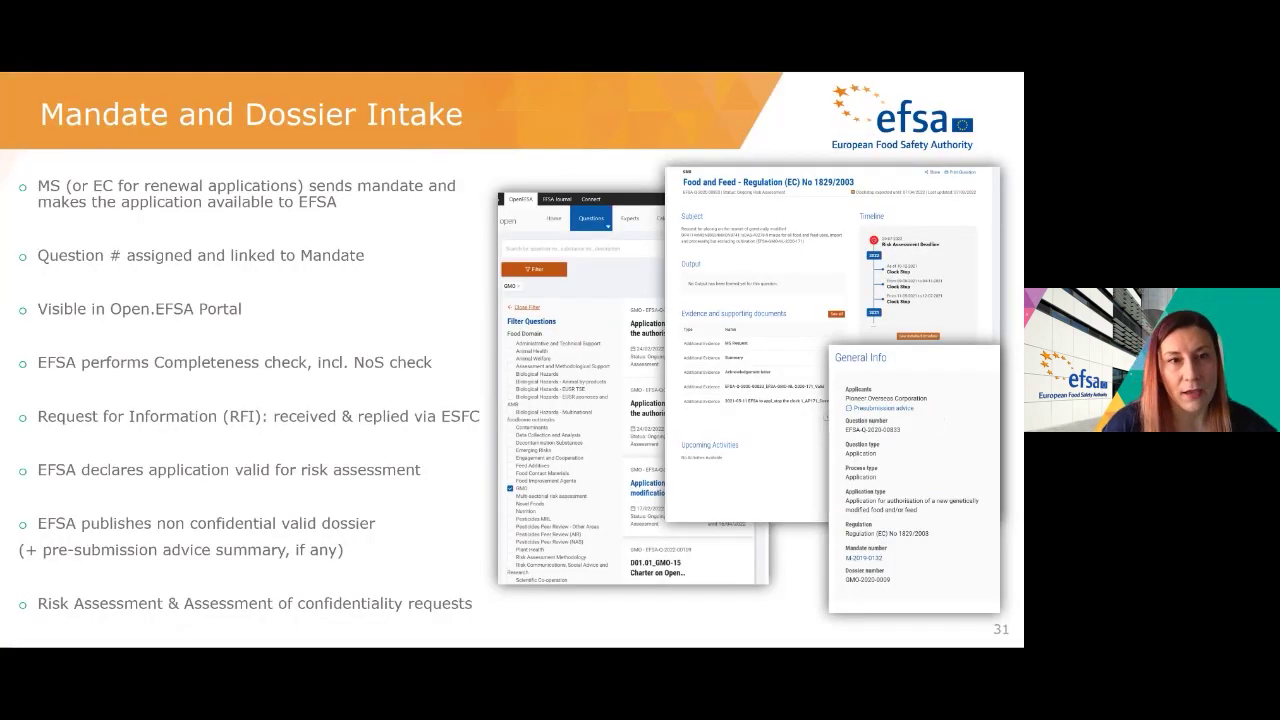